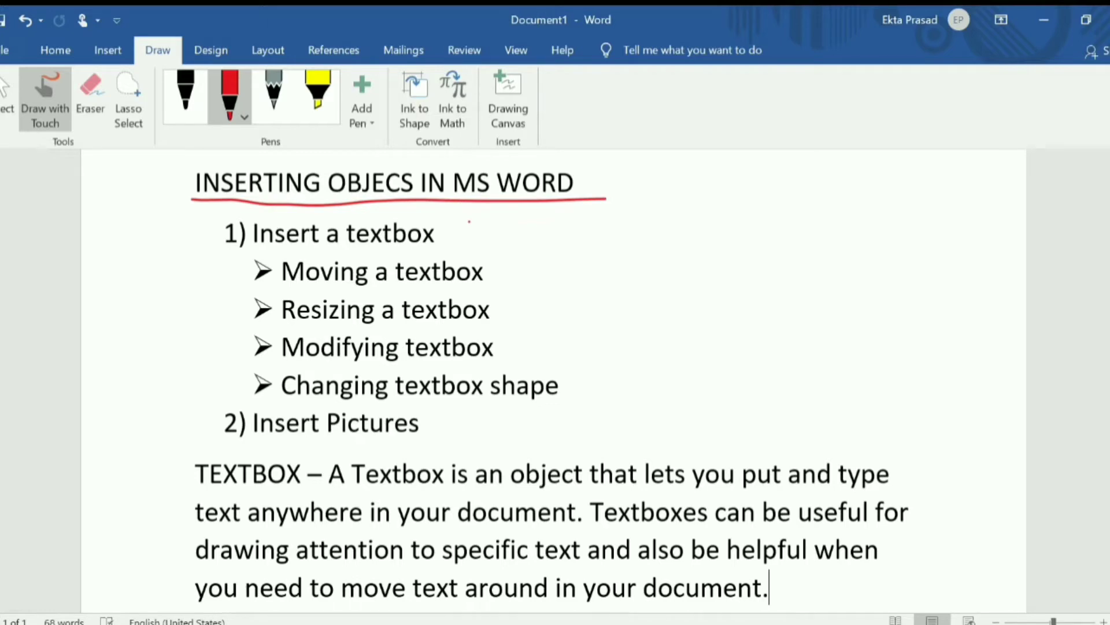
Underline the "Insert a textbox" and "Insert Pictures" items in red ink and tick the four textbox sub-items and item 2.
drag(255, 252, 466, 249)
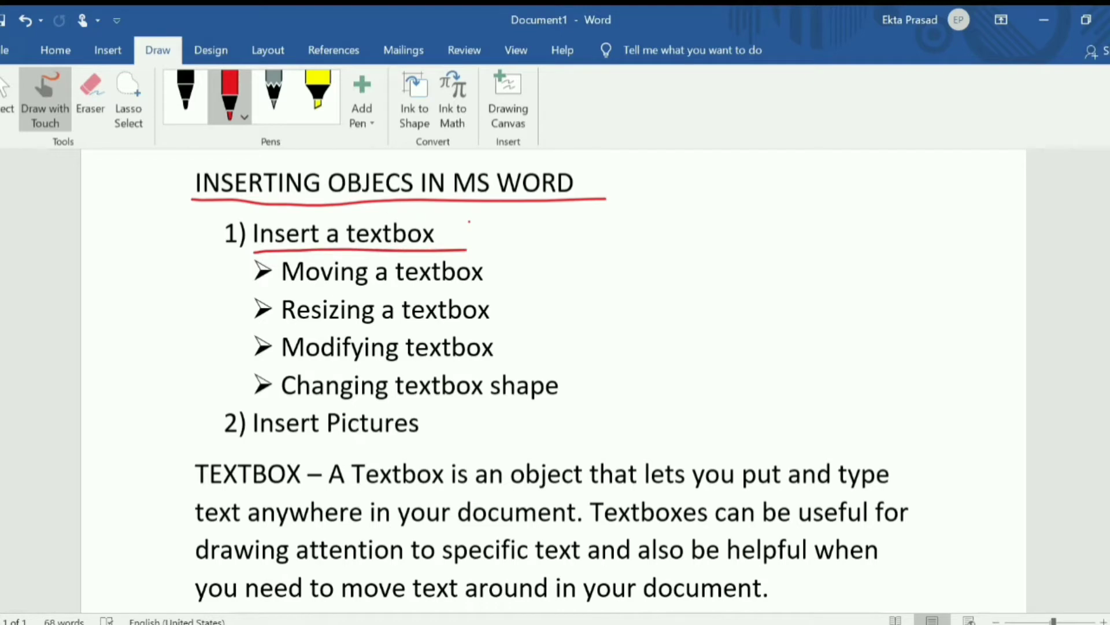
drag(233, 282, 325, 253)
drag(230, 312, 321, 291)
drag(230, 353, 333, 336)
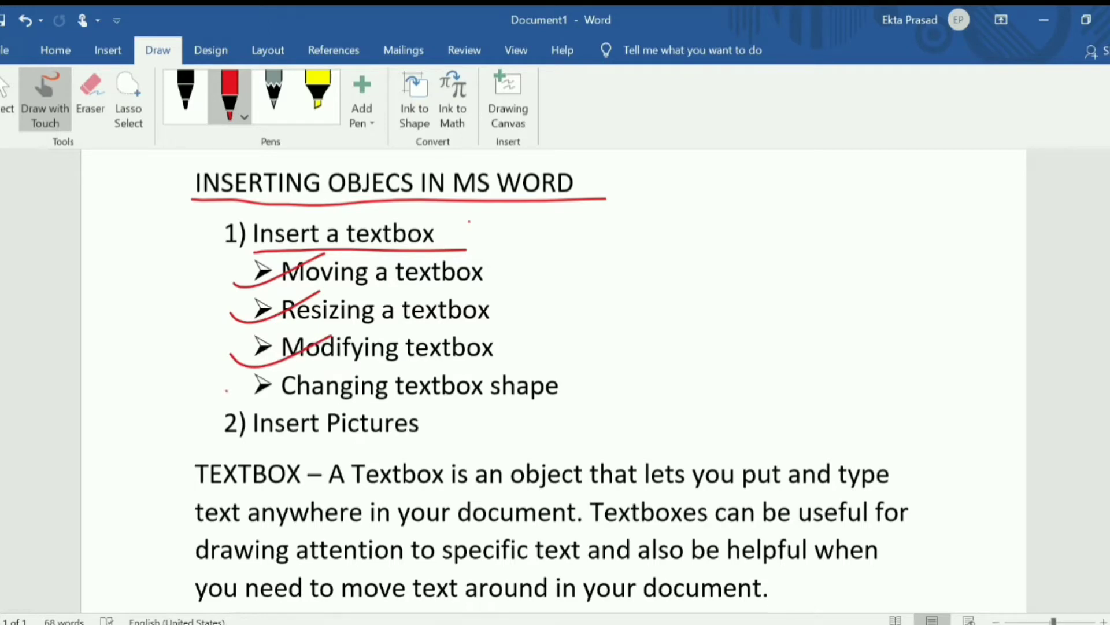
drag(226, 391, 310, 368)
mouse_move(198, 431)
mouse_down()
mouse_move(205, 439)
mouse_move(274, 415)
mouse_move(338, 375)
mouse_up()
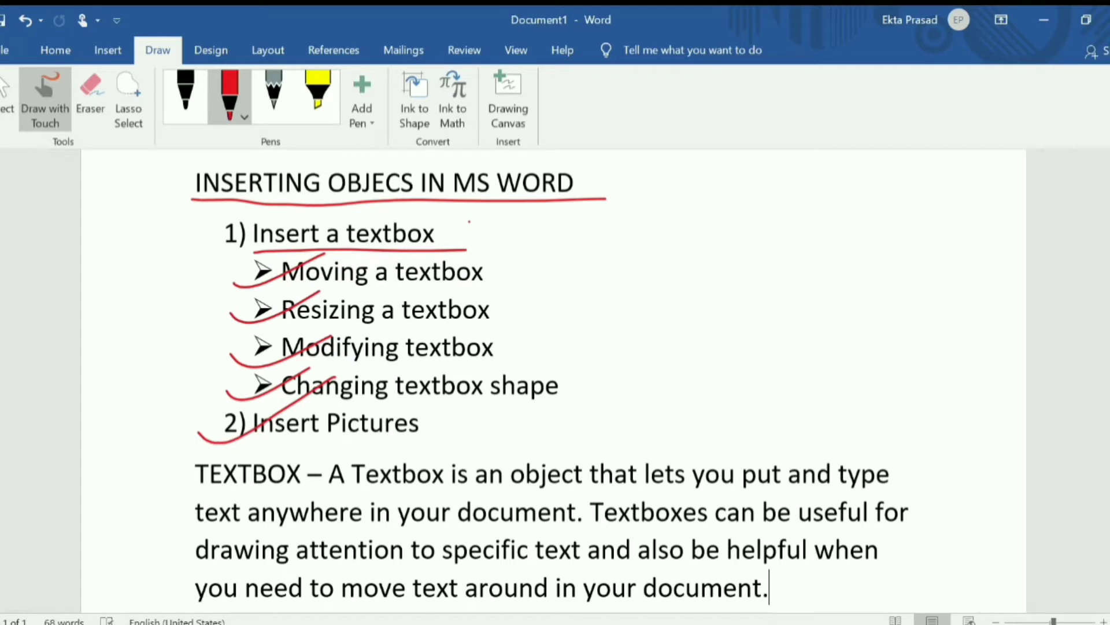
drag(277, 438, 428, 433)
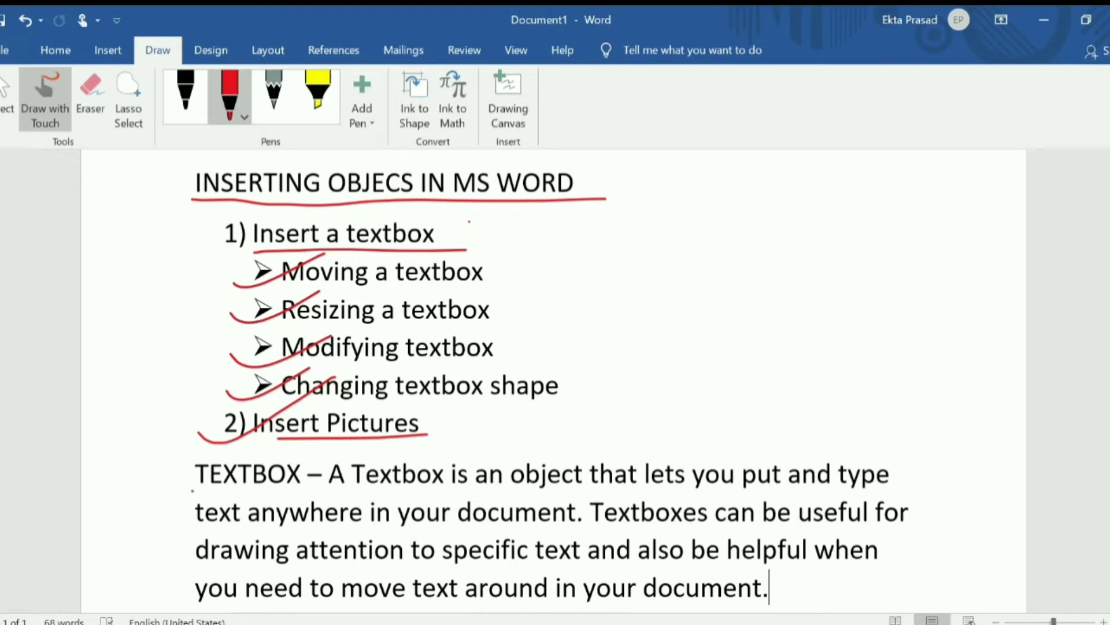
Underline the TEXTBOX heading and each line of its definition paragraph with the red pen.
drag(193, 491, 316, 481)
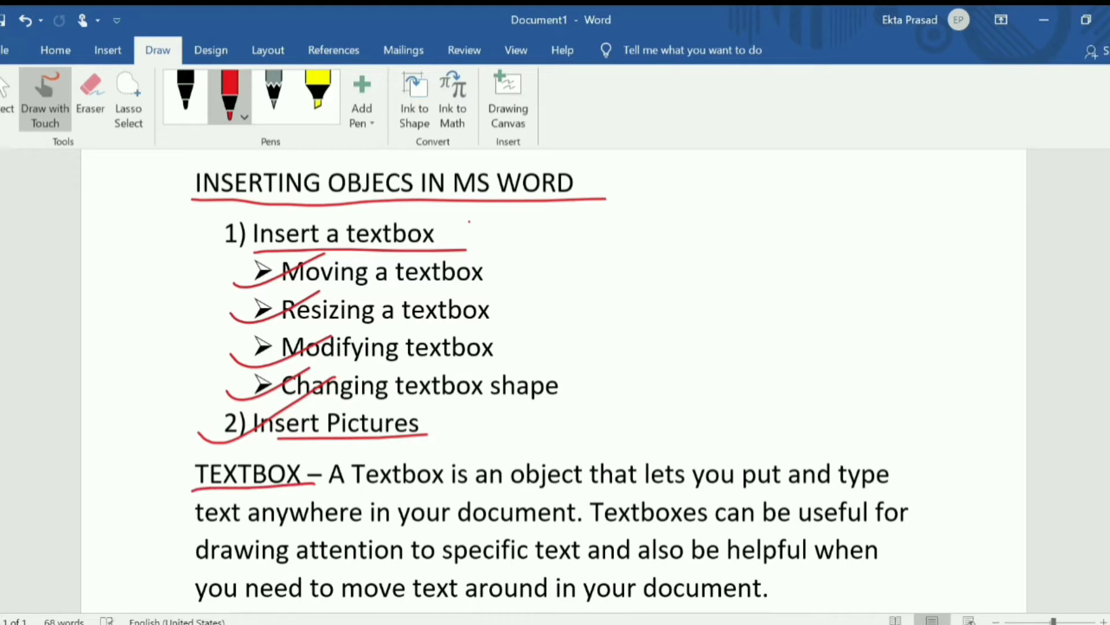
drag(383, 492, 882, 487)
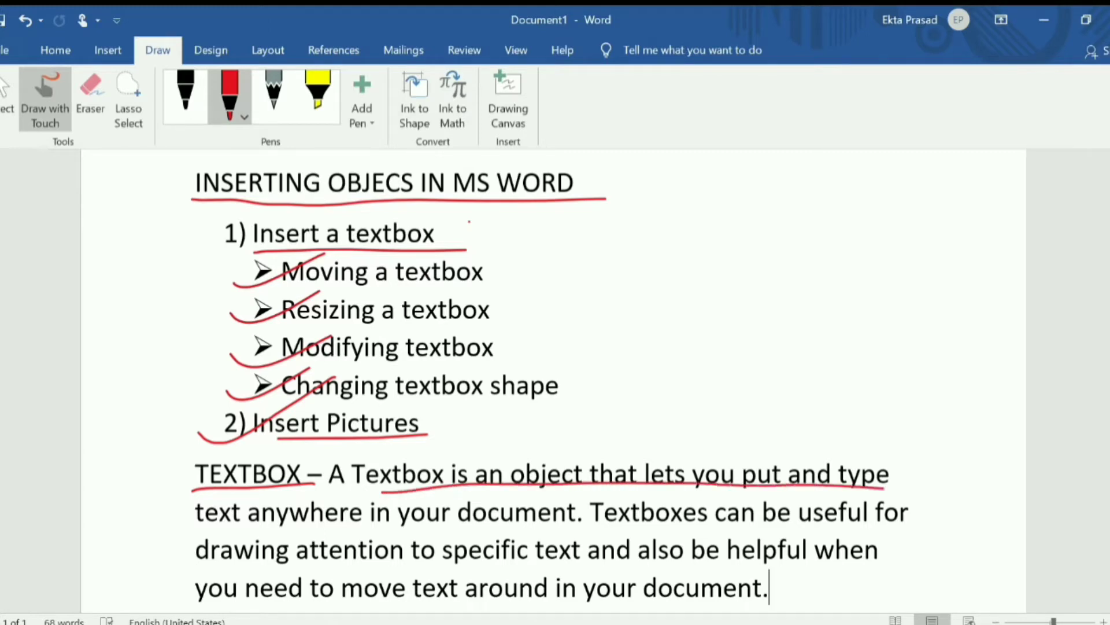
drag(211, 522, 567, 523)
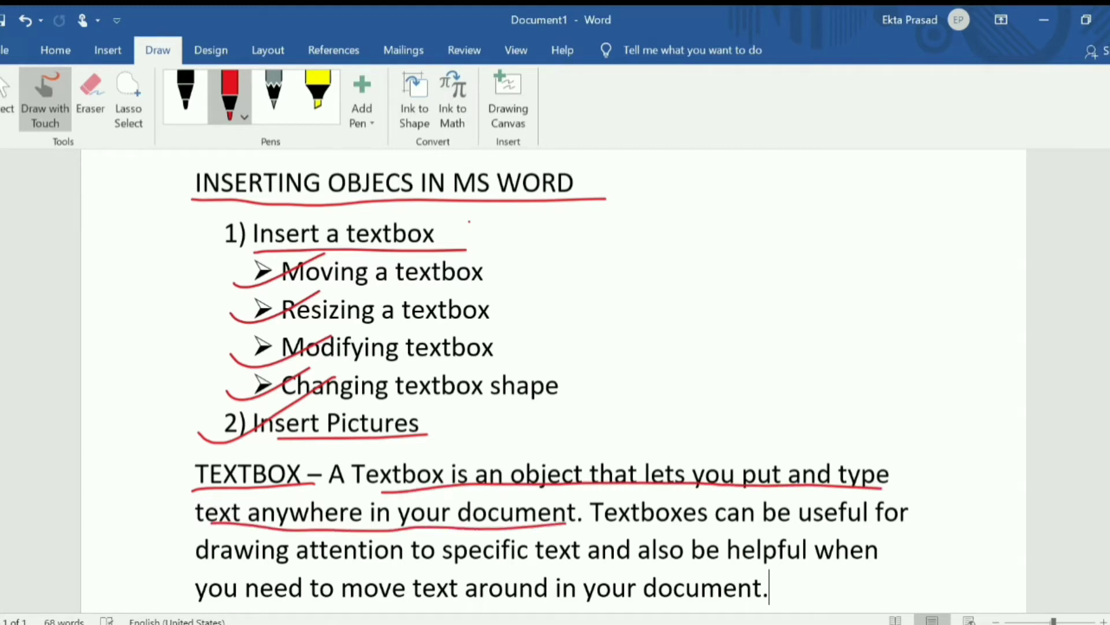
drag(654, 525, 891, 503)
drag(224, 565, 876, 556)
drag(222, 599, 761, 601)
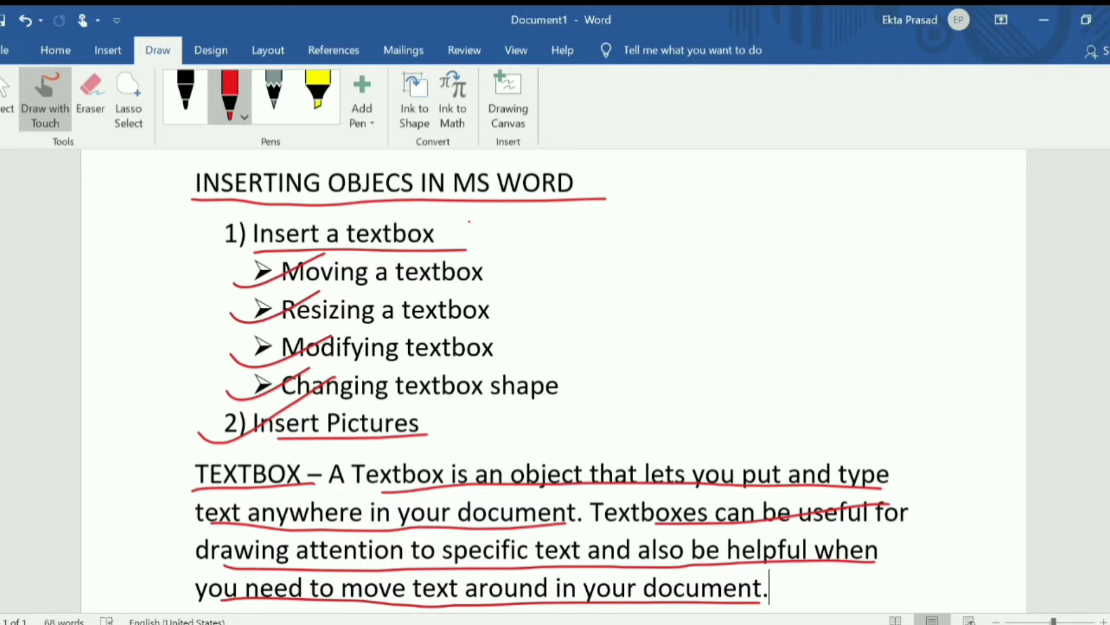
Sketch a sun with rays inside a rectangular frame in red ink in the blank space beside the list.
mouse_move(714, 194)
mouse_down()
mouse_move(739, 354)
mouse_move(848, 171)
mouse_move(866, 337)
mouse_move(720, 358)
mouse_up()
drag(784, 227, 782, 250)
drag(775, 191, 778, 252)
drag(830, 184, 806, 252)
drag(720, 252, 759, 254)
drag(762, 276, 713, 325)
drag(775, 296, 744, 332)
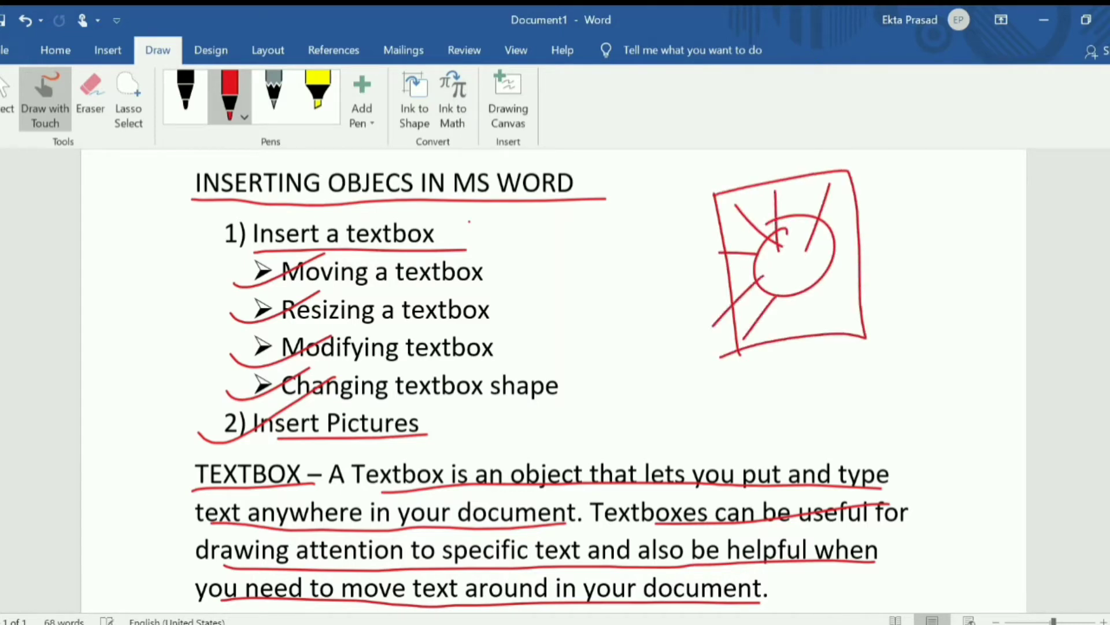
drag(814, 293, 851, 329)
drag(842, 247, 882, 258)
drag(786, 303, 780, 349)
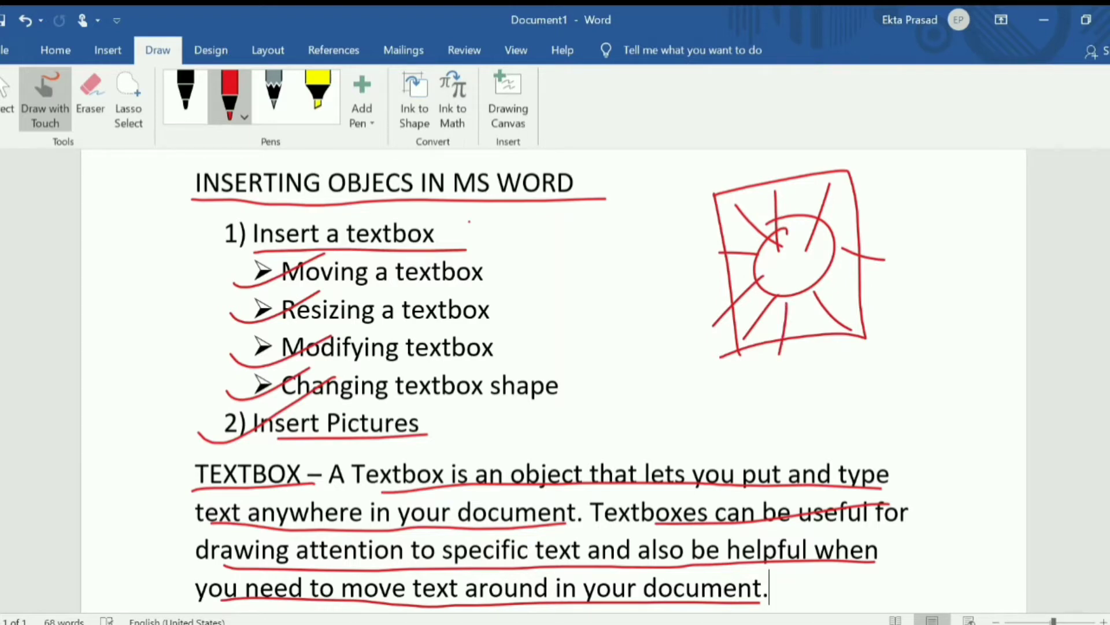
Handwrite the word SUN in red ink below the sun sketch and draw a box around it.
mouse_move(800, 365)
mouse_down()
mouse_move(722, 428)
mouse_move(832, 347)
mouse_move(827, 336)
mouse_up()
drag(868, 353, 881, 414)
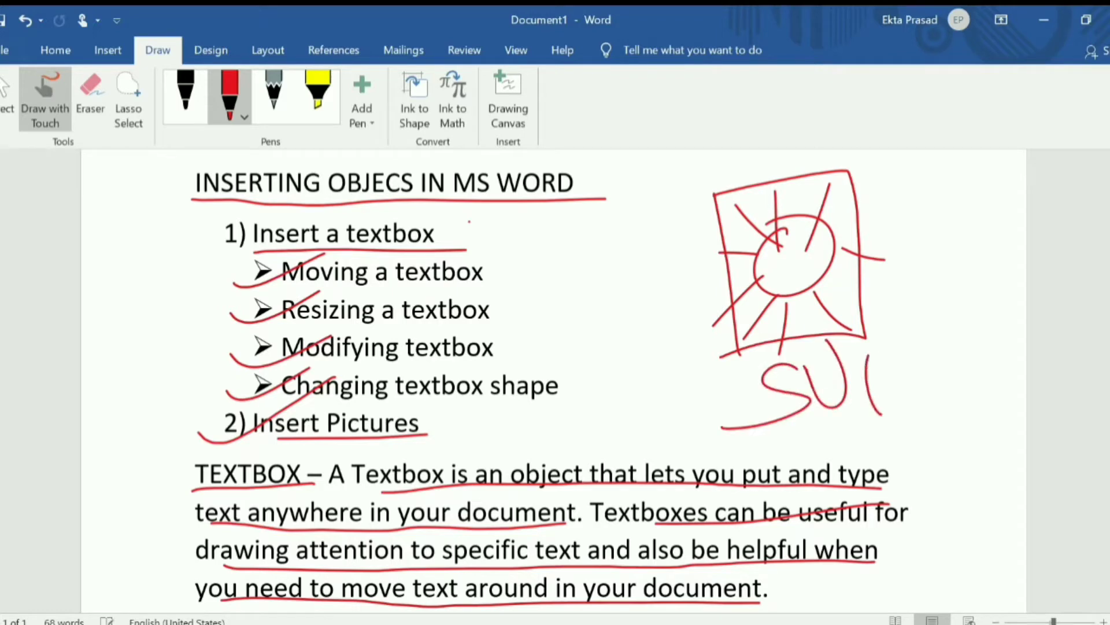
drag(868, 373, 915, 382)
drag(900, 334, 914, 427)
mouse_move(731, 381)
mouse_down()
mouse_move(931, 401)
mouse_move(741, 404)
mouse_move(831, 347)
mouse_up()
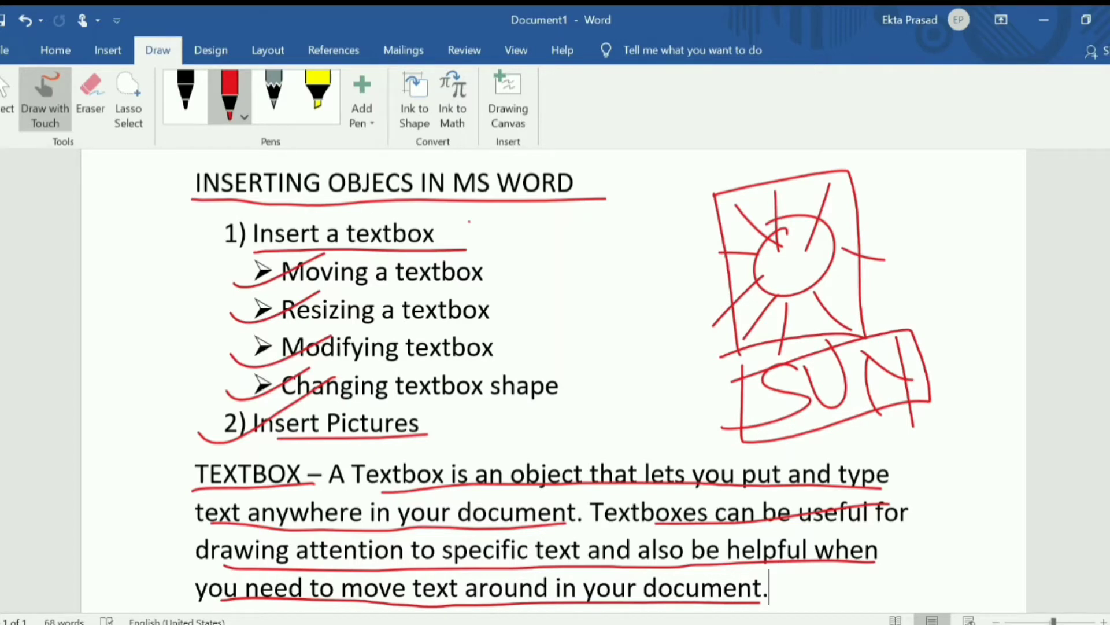
Add a few short red strokes over the upper part of the sun sketch.
drag(757, 206, 772, 249)
mouse_move(755, 199)
mouse_down()
mouse_move(836, 185)
mouse_move(798, 203)
mouse_move(747, 192)
mouse_move(746, 223)
mouse_up()
drag(792, 196, 805, 204)
drag(825, 197, 839, 246)
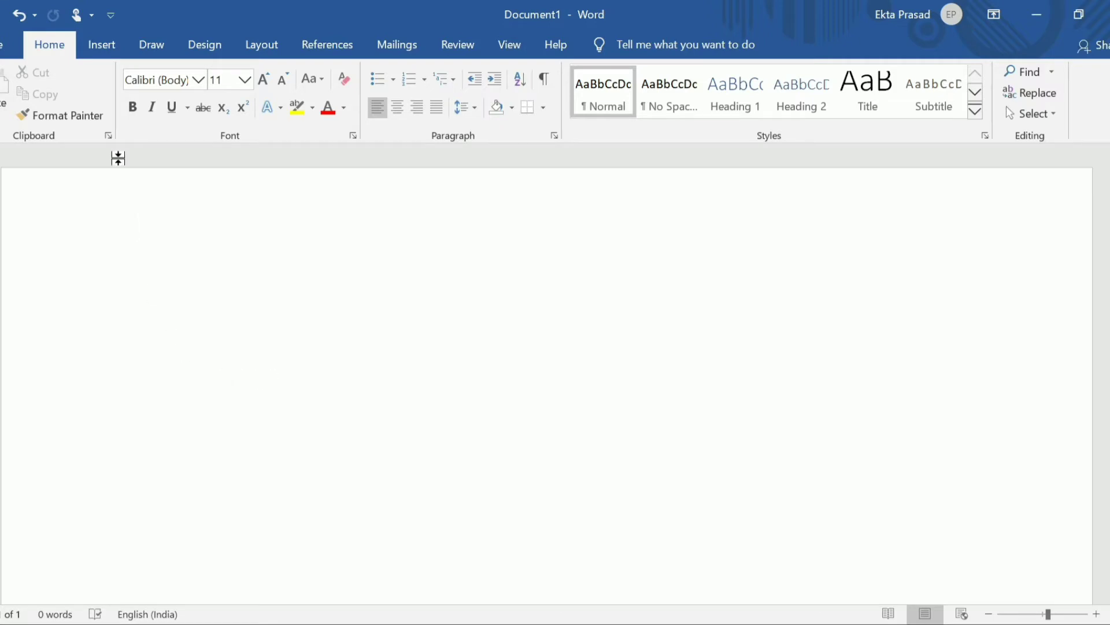
Draw a text box on the blank page and resize it to about 6.91 cm wide and 1.82 cm high.
click(103, 46)
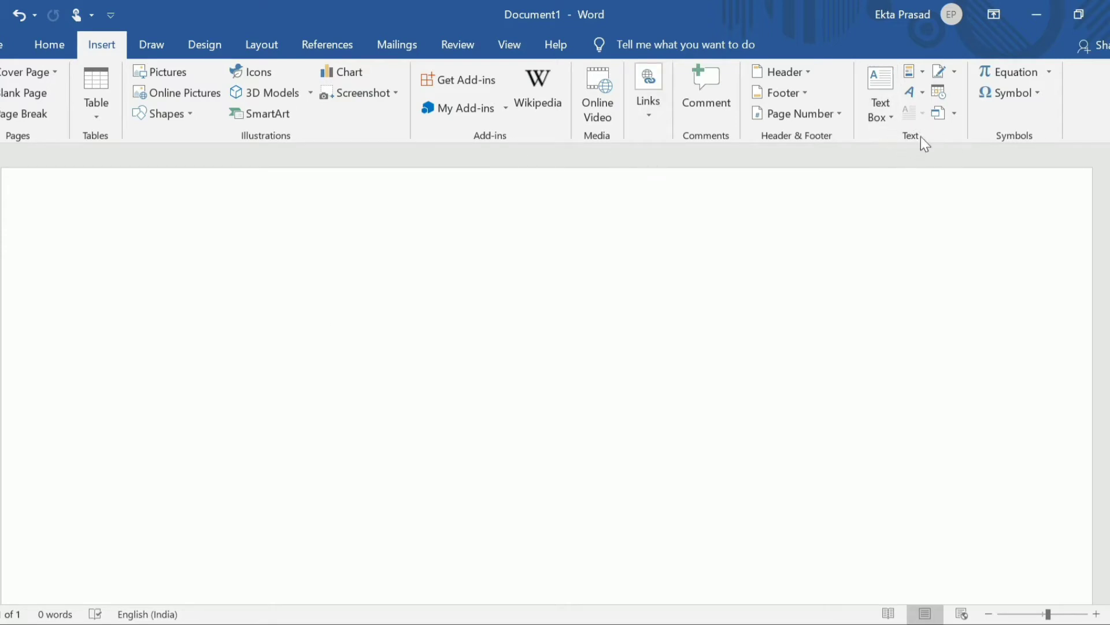
click(883, 103)
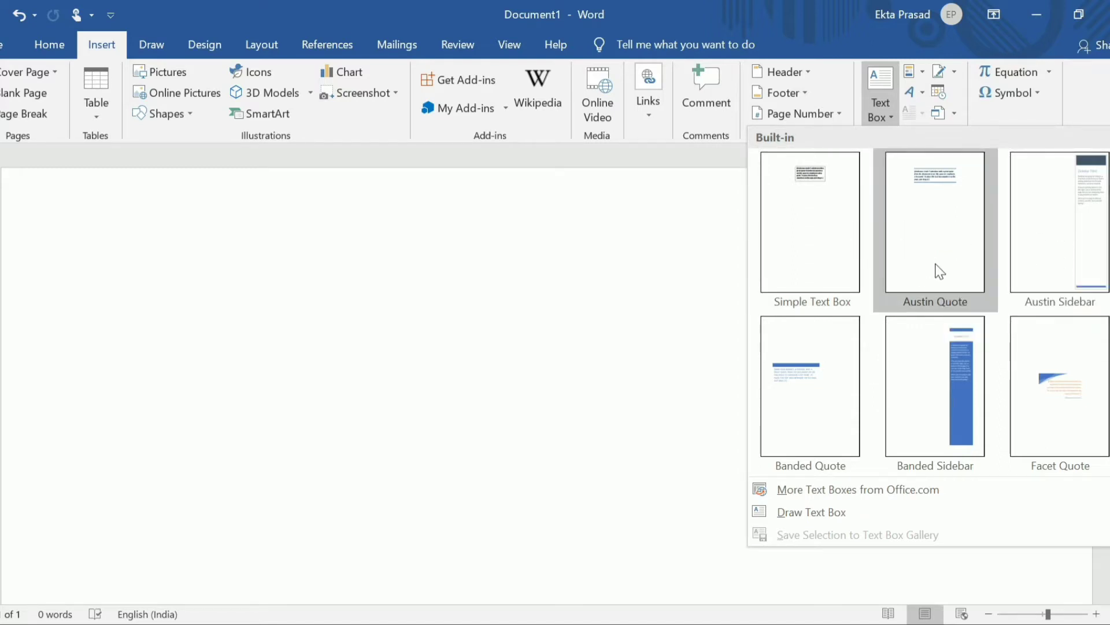
click(807, 513)
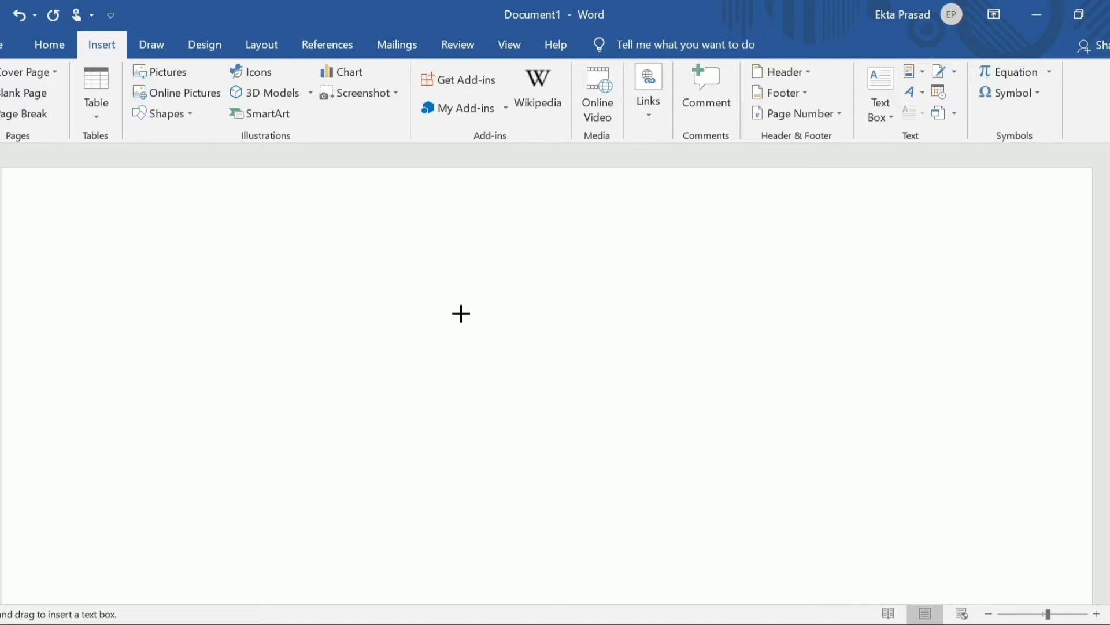
click(417, 283)
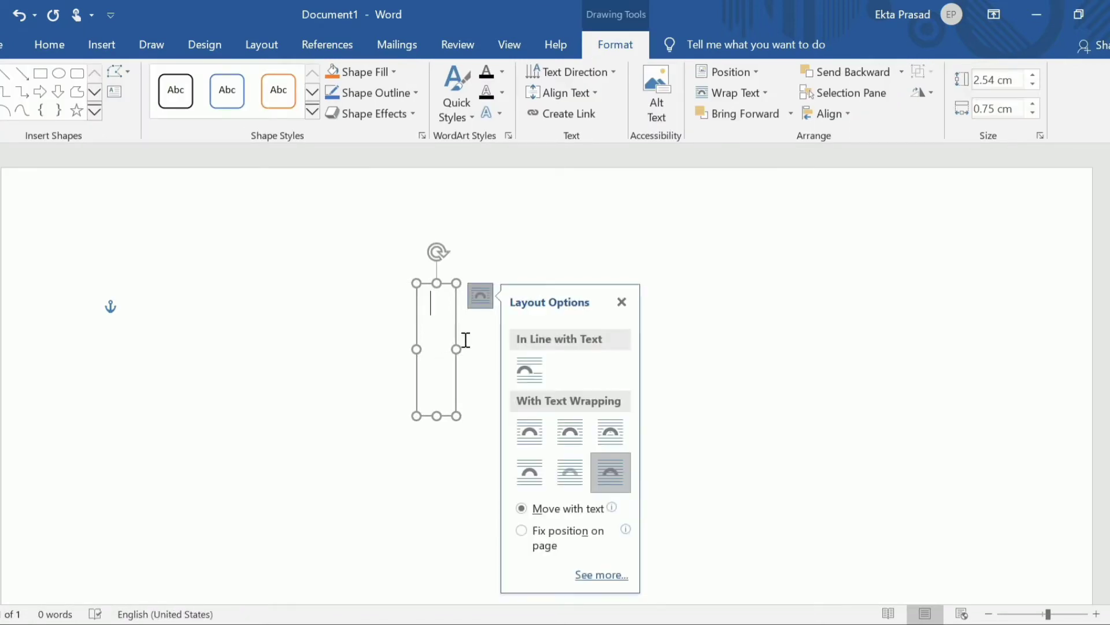
drag(456, 349, 776, 327)
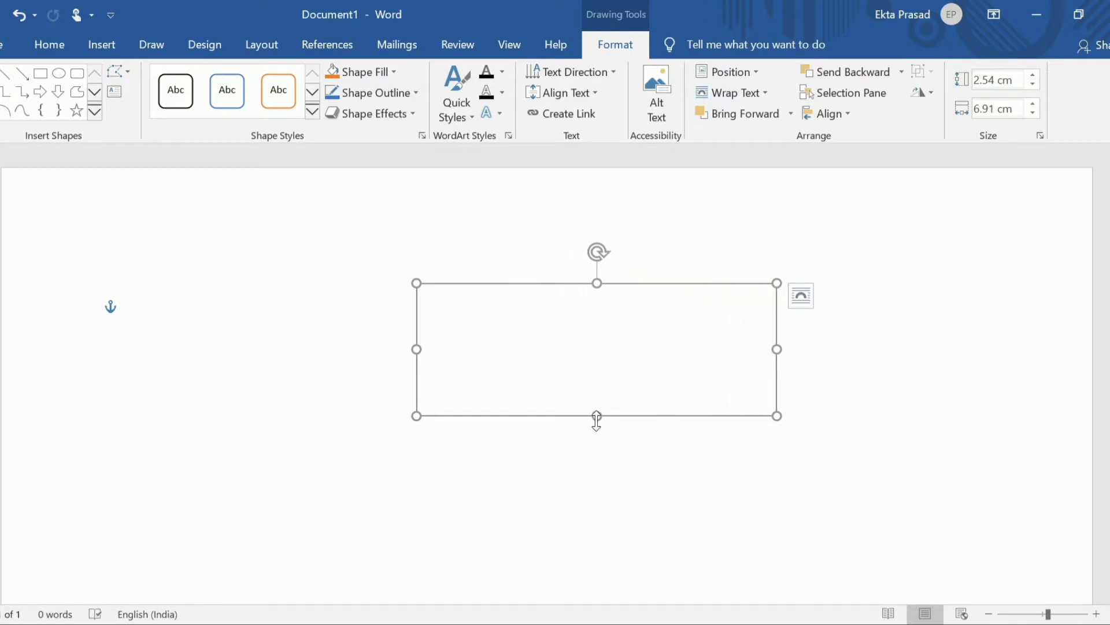
drag(597, 418, 600, 379)
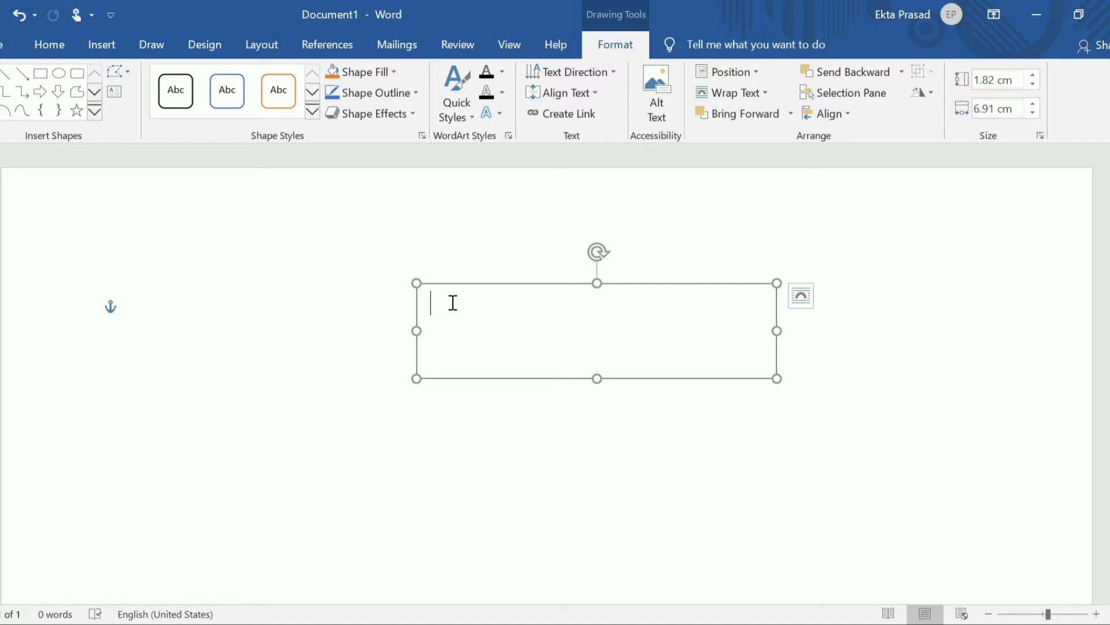
Enter "This is a textbox." in the new text box and deselect the box.
text(th)
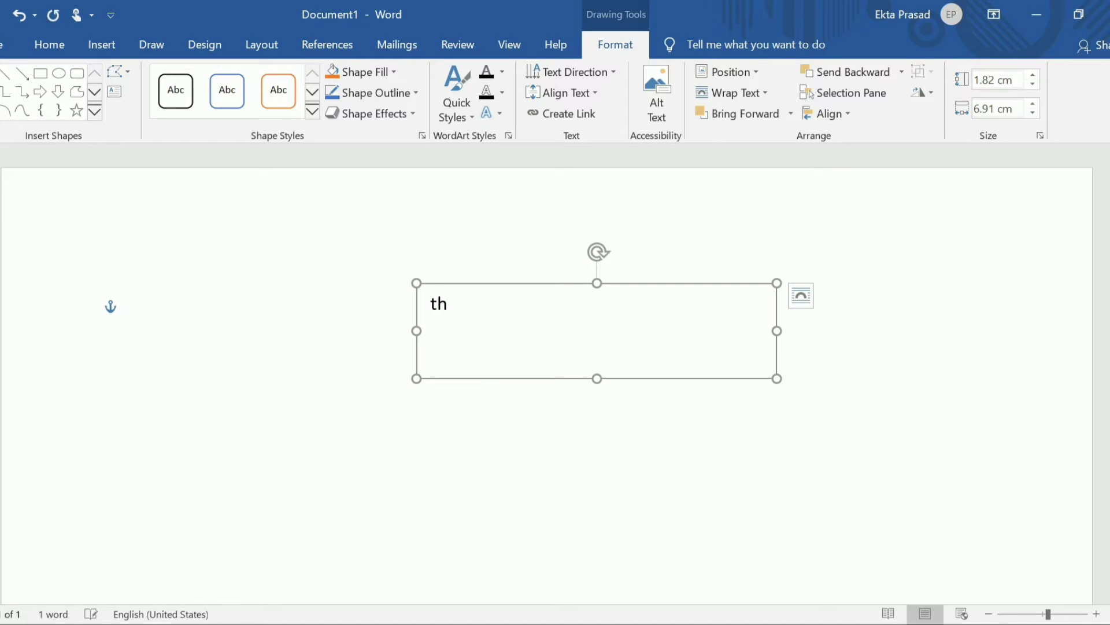
text(is is a)
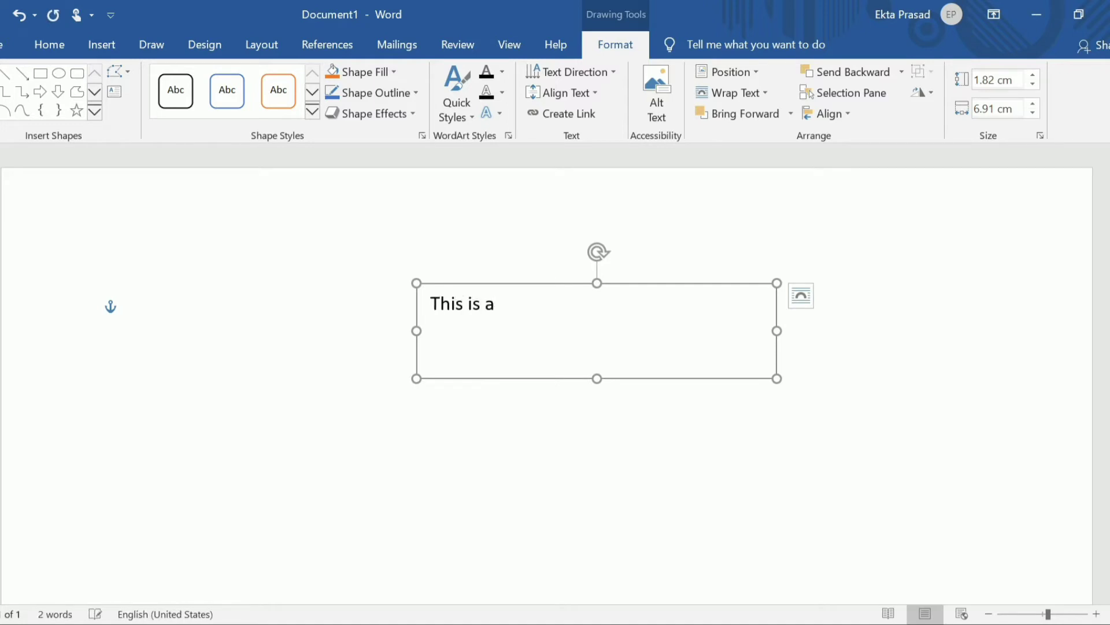
text( textbox.)
click(286, 271)
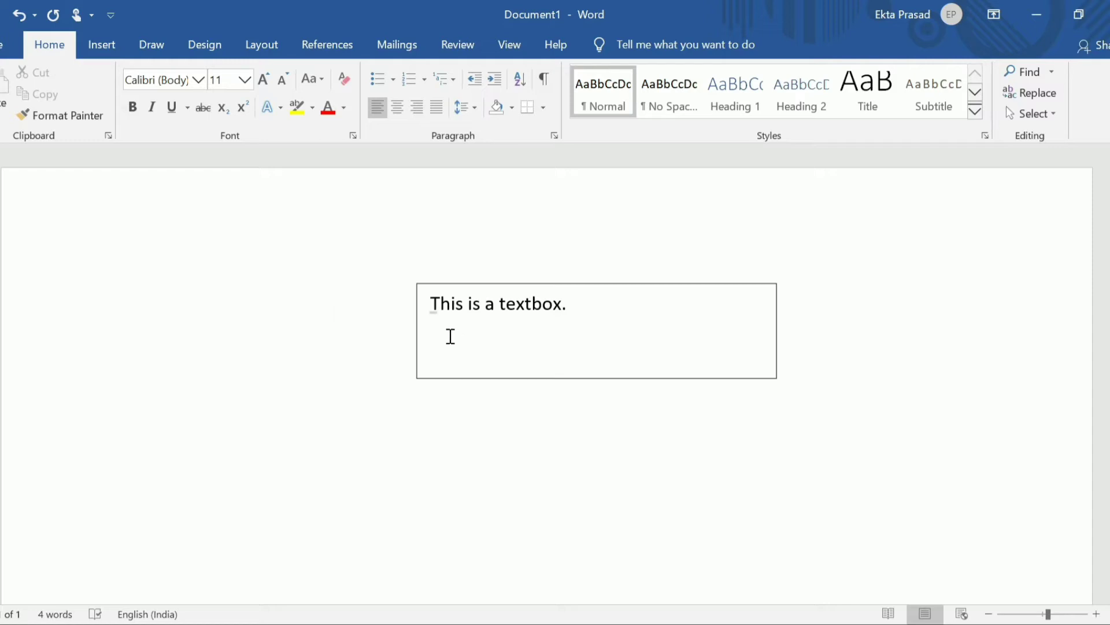
Make the words "This is a textbox" in the text box bold and red.
click(579, 306)
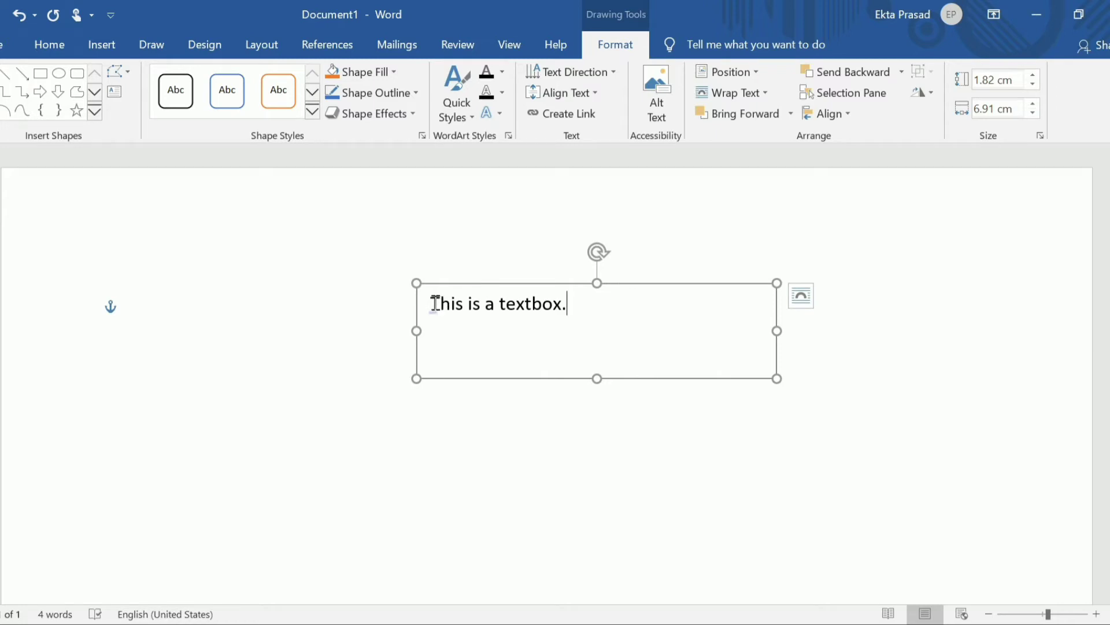
drag(434, 303, 564, 293)
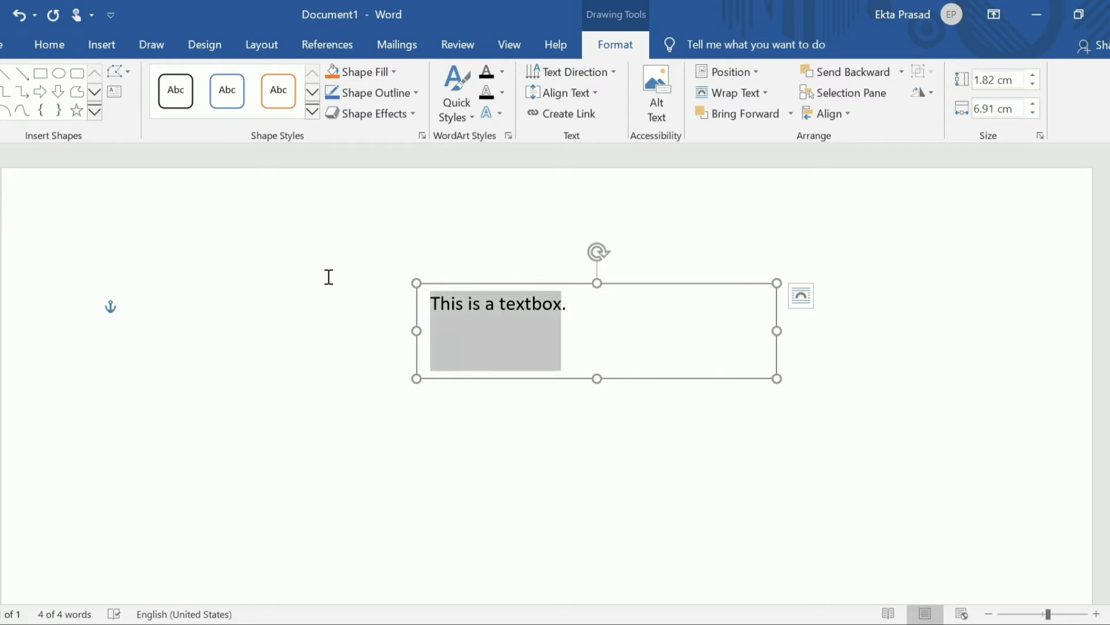
click(62, 44)
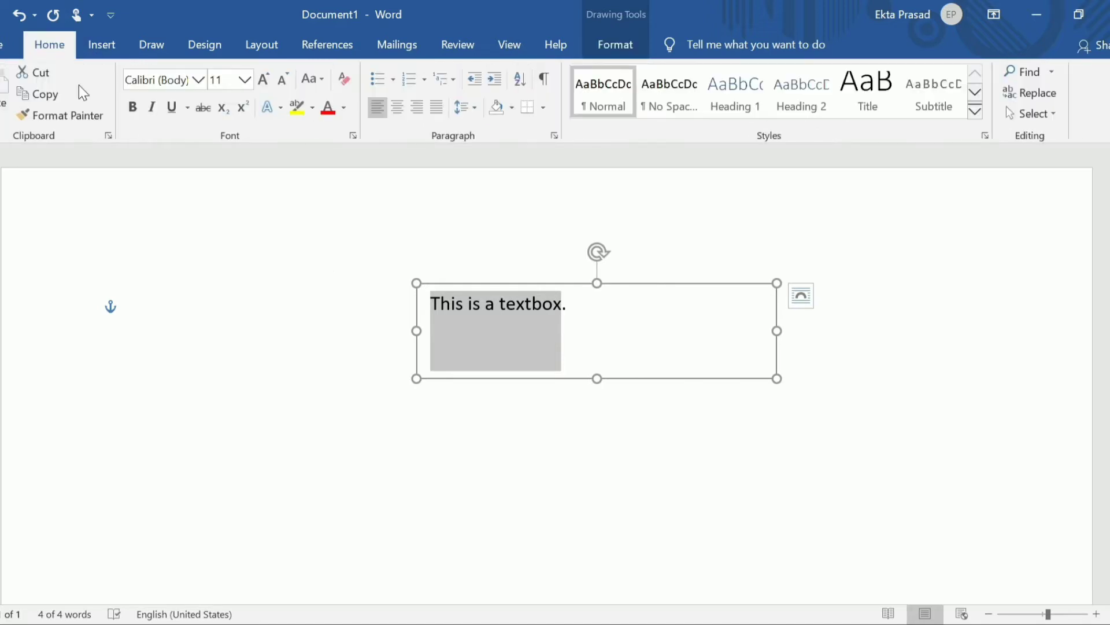
click(132, 108)
click(328, 108)
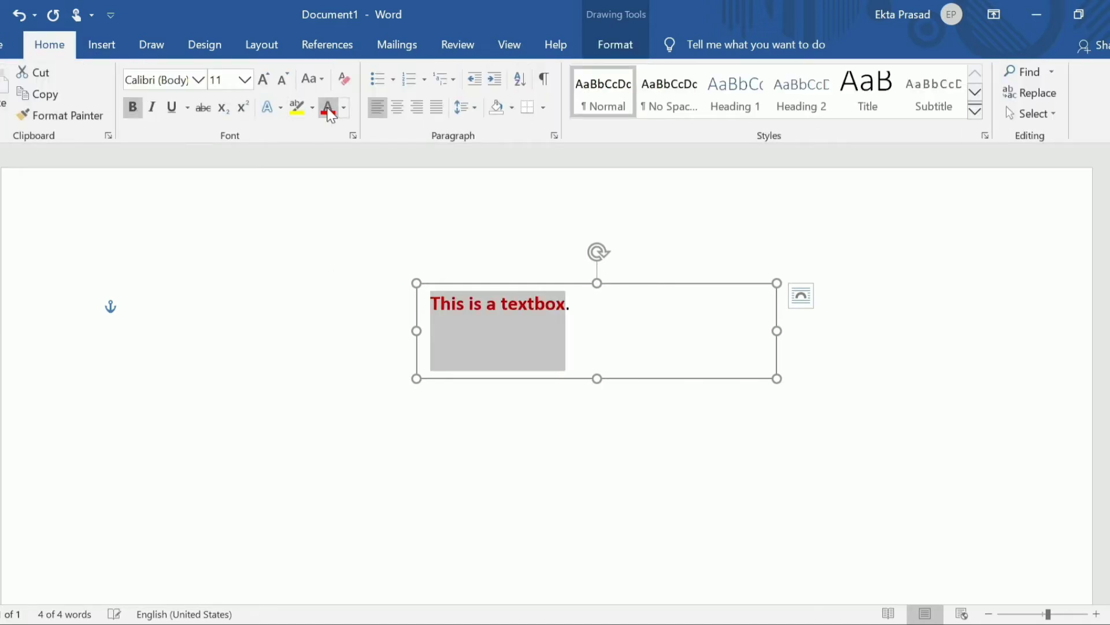
click(484, 315)
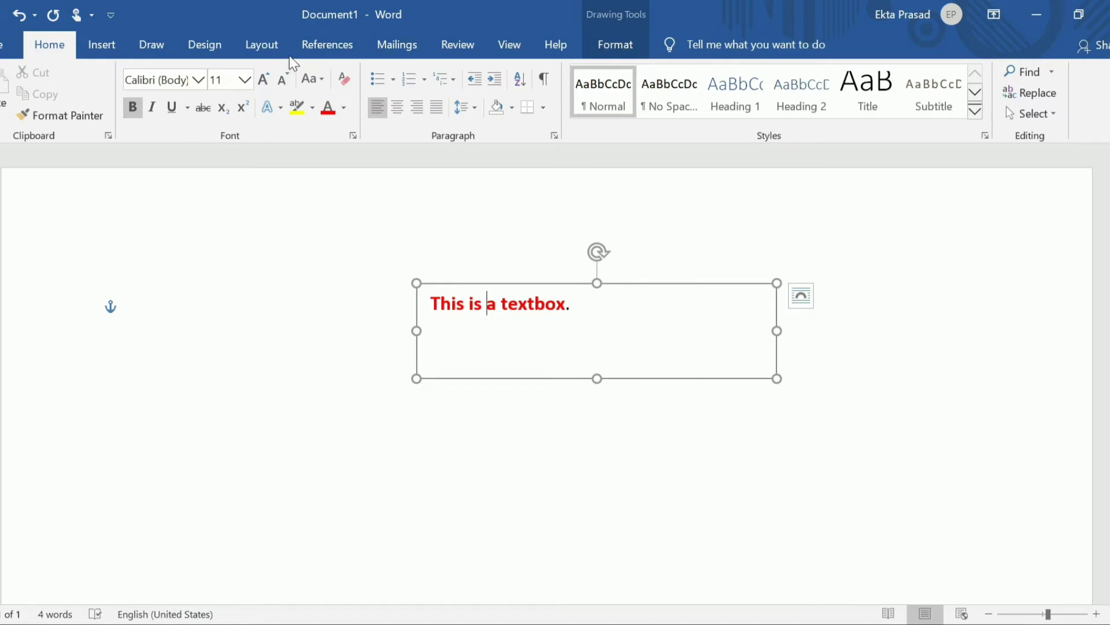
Place the cursor outside the text box and insert the built-in Facet Quote text box.
click(399, 434)
key(ctrl+a)
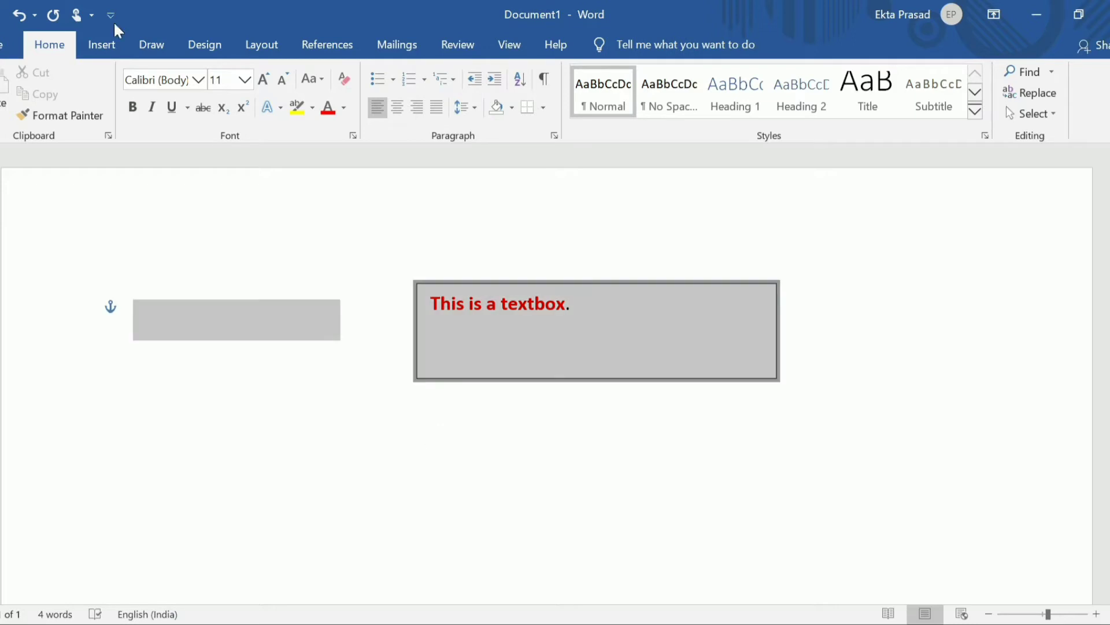
click(275, 245)
click(112, 47)
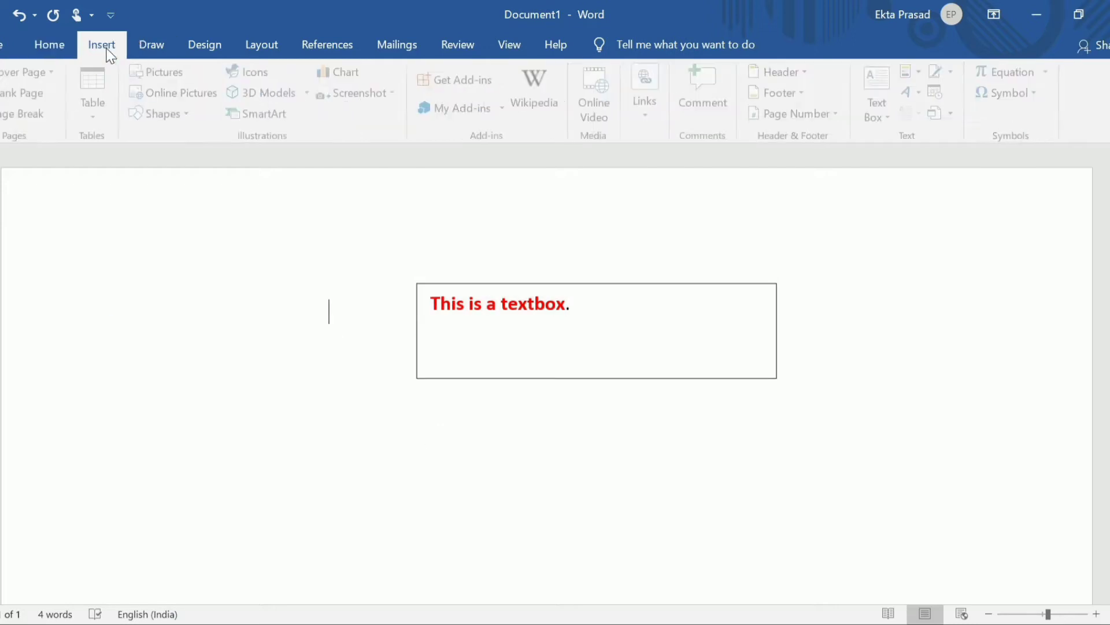
click(889, 105)
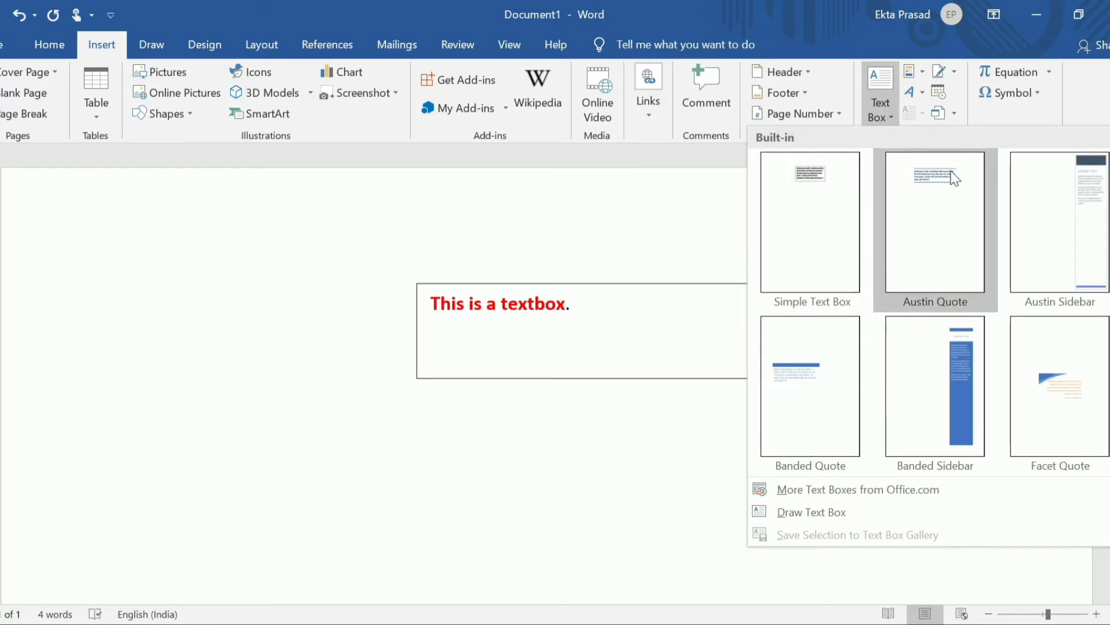
click(1046, 366)
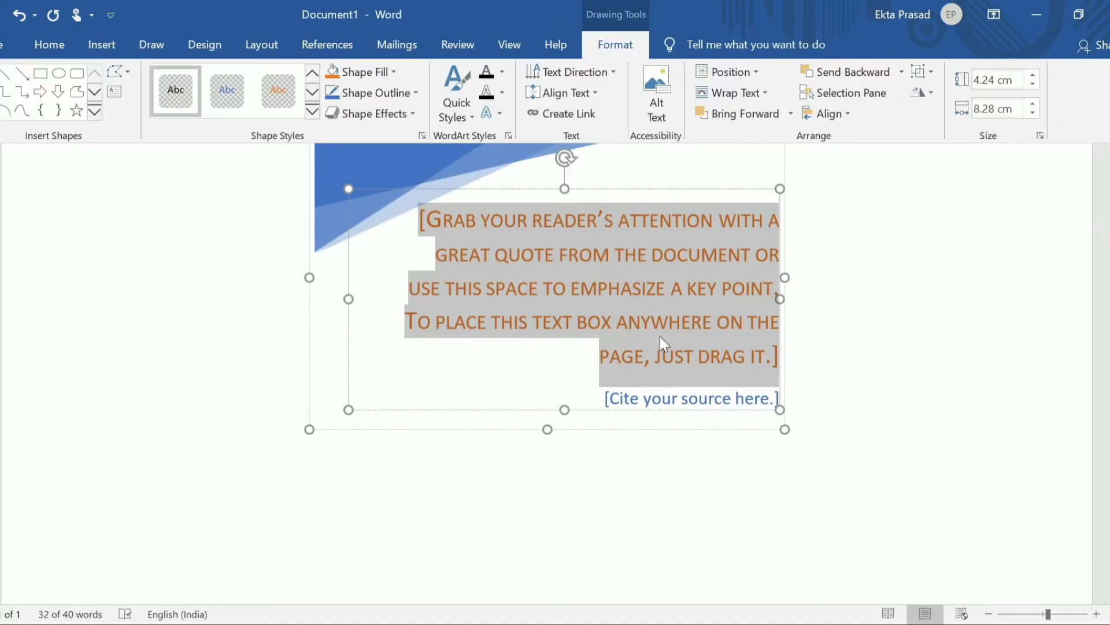
Replace the source citation placeholder in the quote text box with "textbox".
click(682, 398)
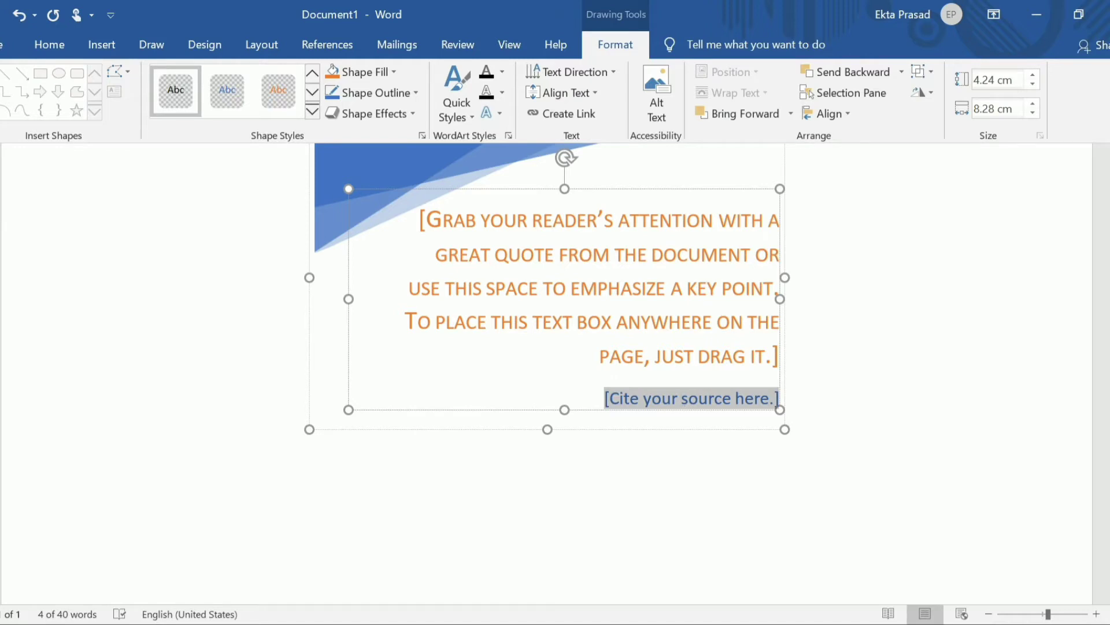
text(textbo)
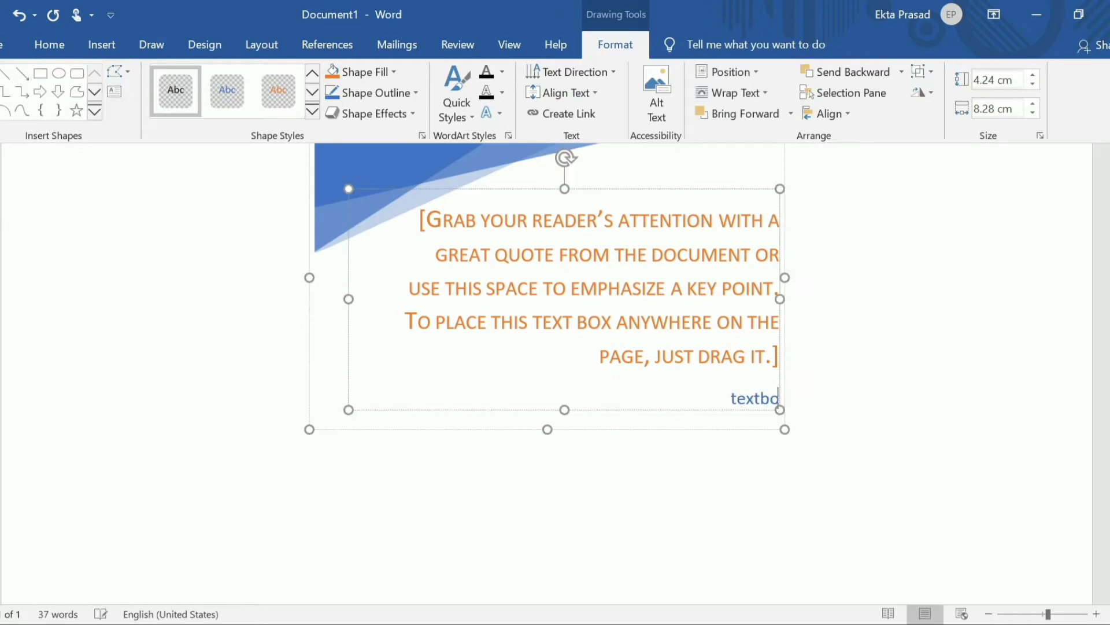
text(x)
scroll(547, 370, up, 4)
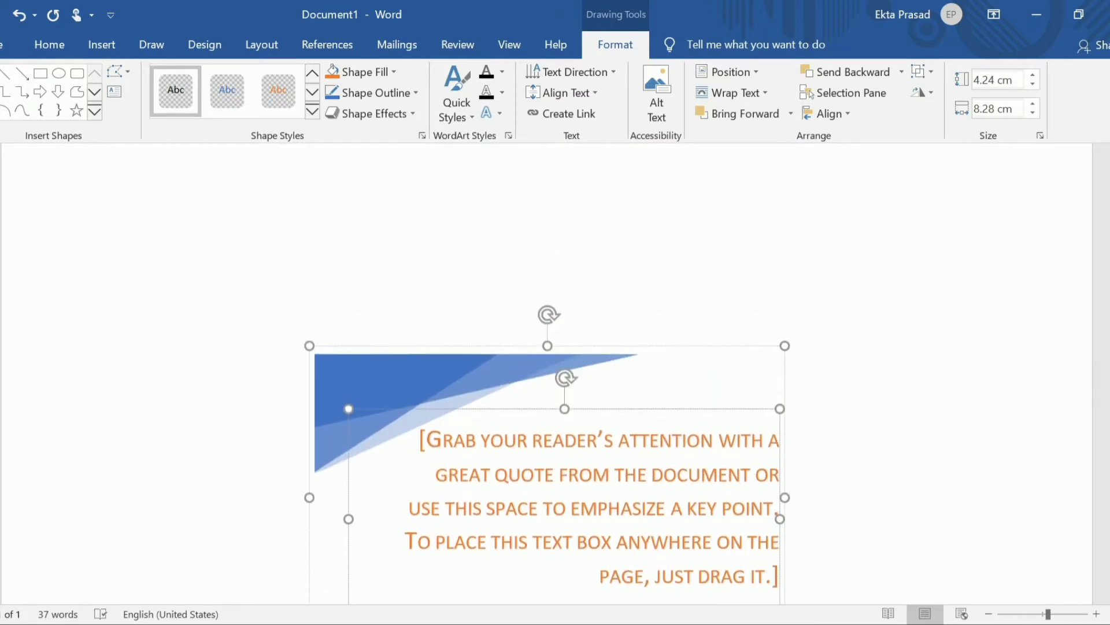
scroll(547, 370, down, 2)
scroll(1099, 293, up, 7)
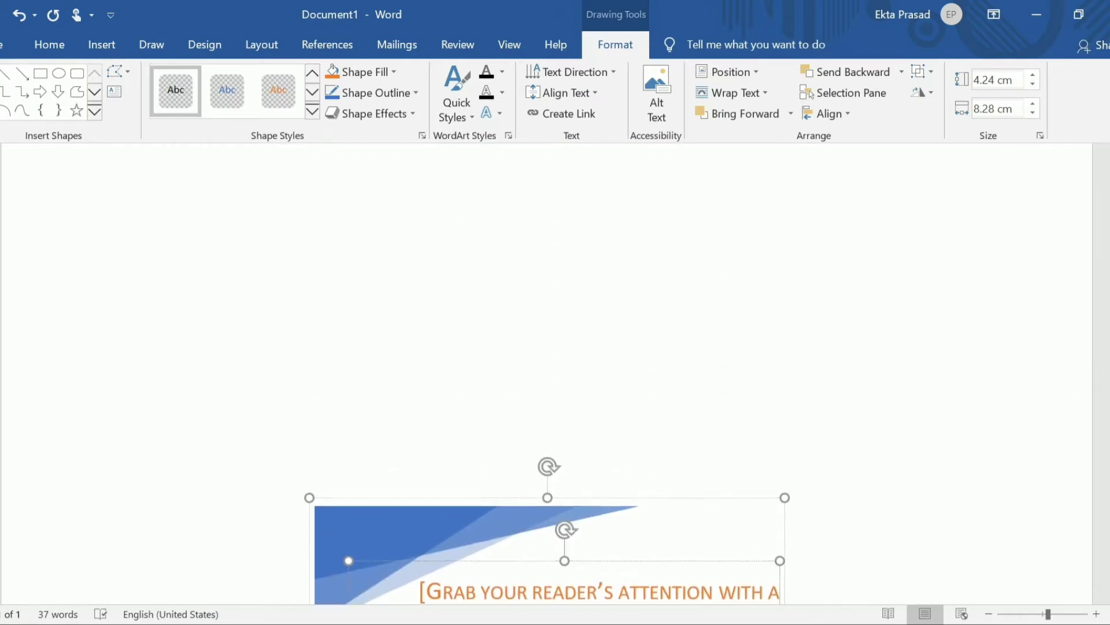
Delete the whole Facet Quote text box from the document and return to the box reading "This is a textbox.".
scroll(1099, 292, down, 6)
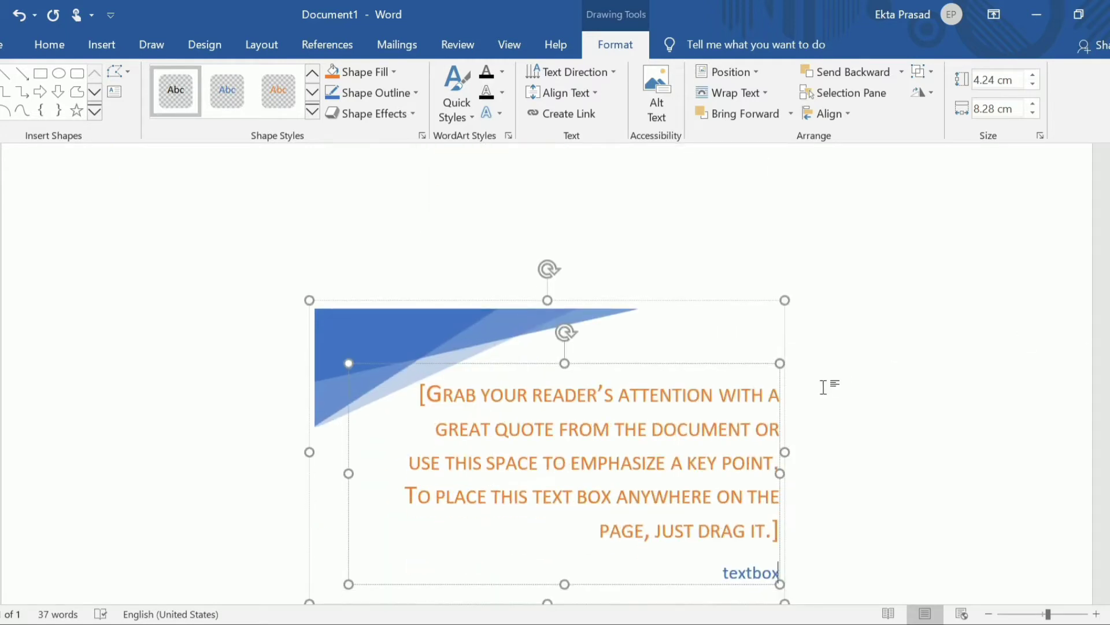
click(728, 389)
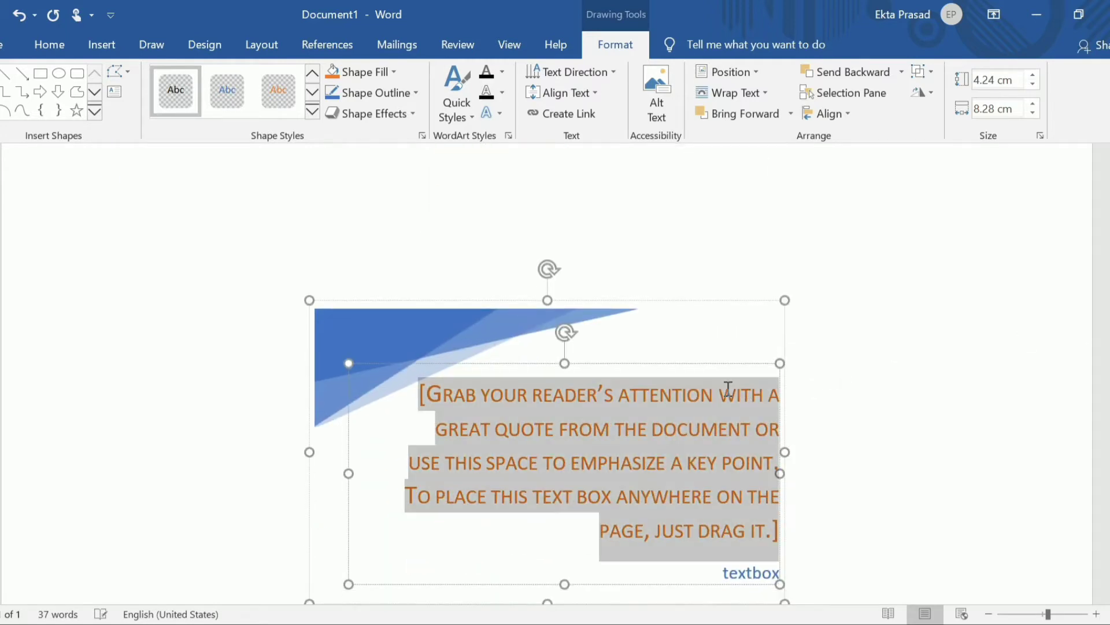
click(672, 300)
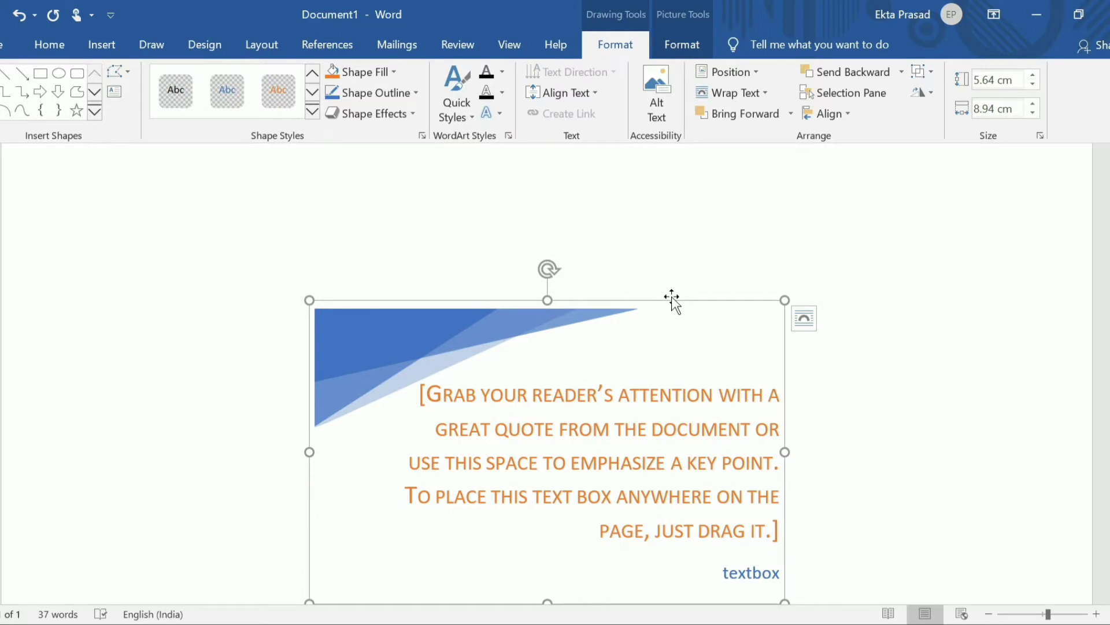
key(Delete)
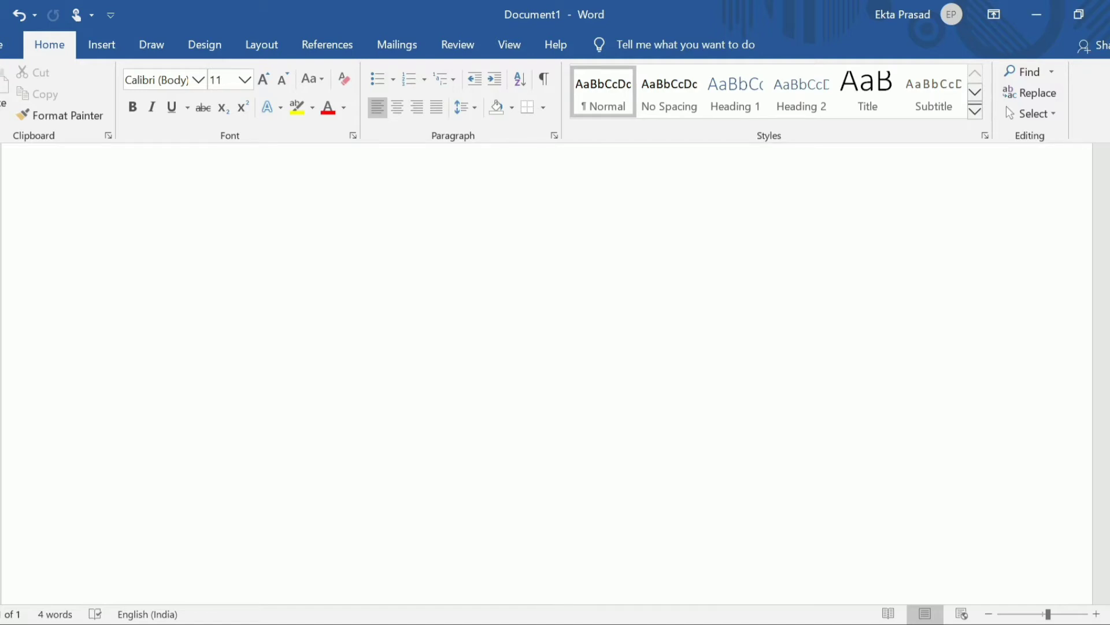
scroll(834, 301, up, 5)
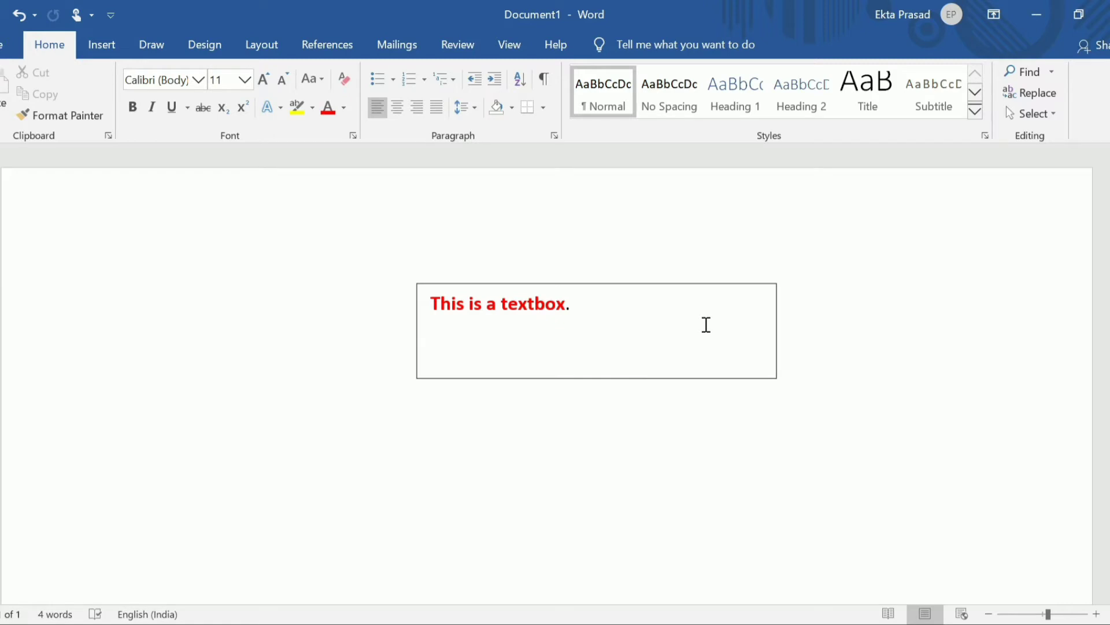
Resize the "This is a textbox." box: make it taller, narrow it, and shrink both dimensions until the text wraps, about 1.31 cm high.
click(630, 331)
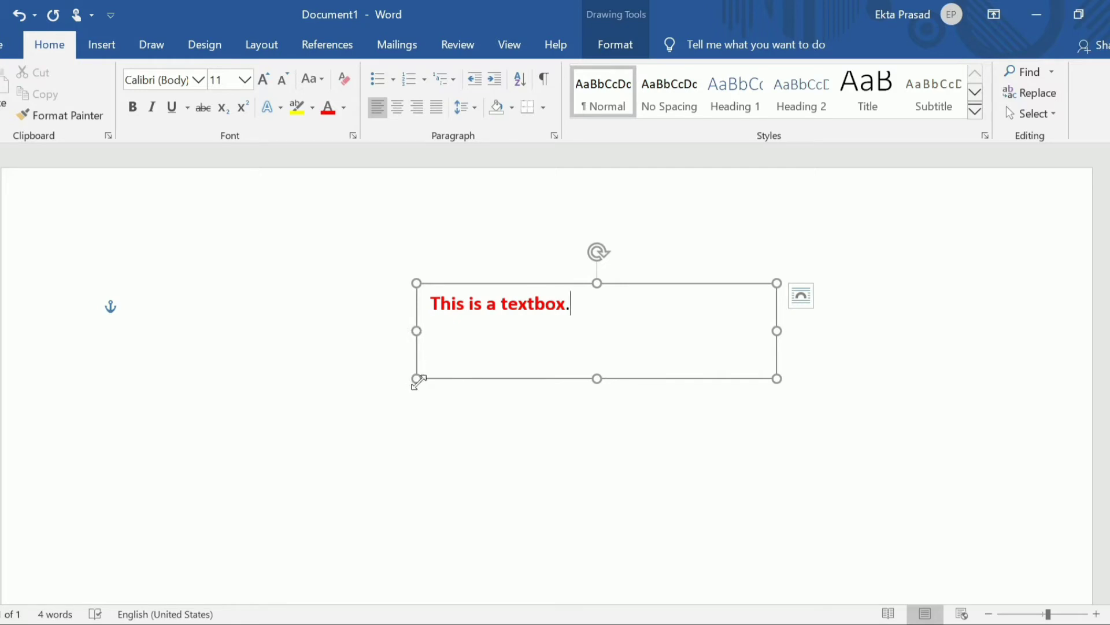
click(595, 377)
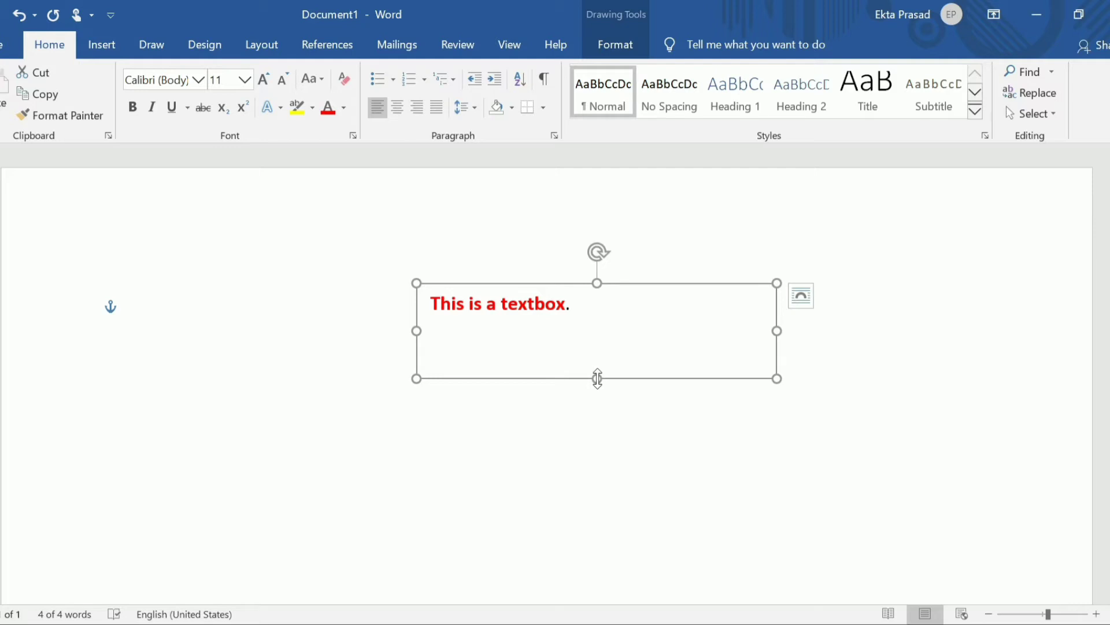
drag(597, 379, 594, 475)
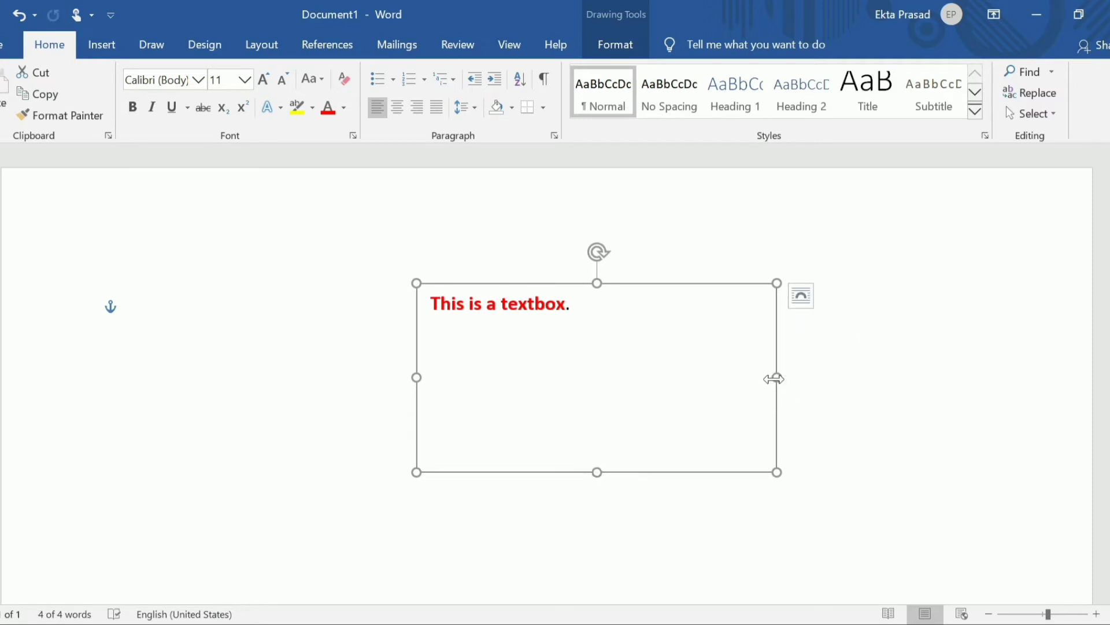
drag(774, 379, 598, 373)
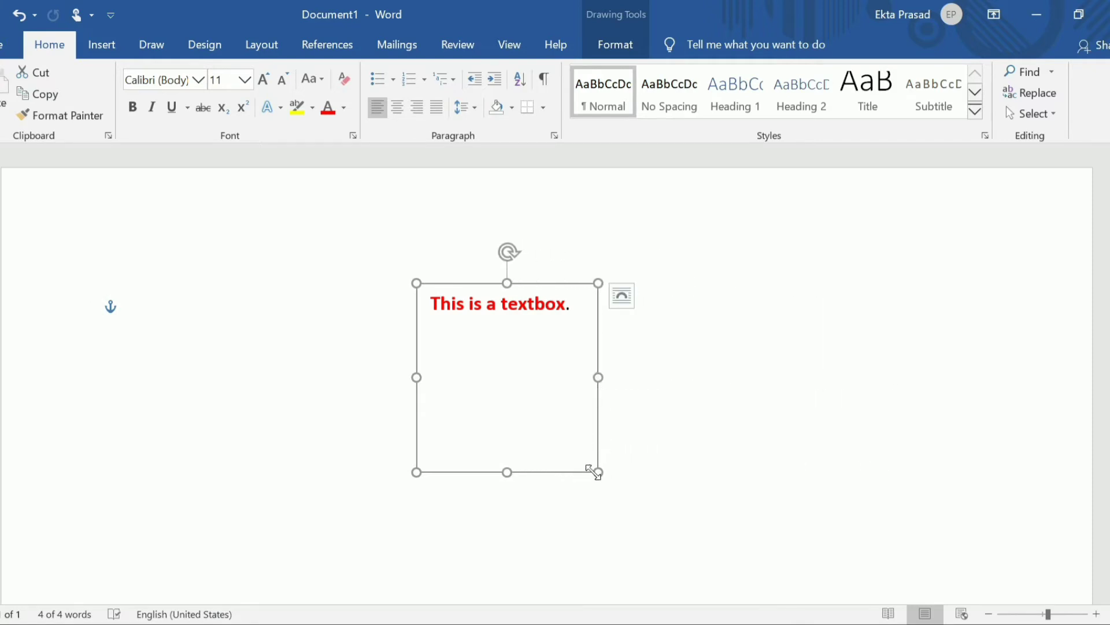
drag(595, 472, 521, 330)
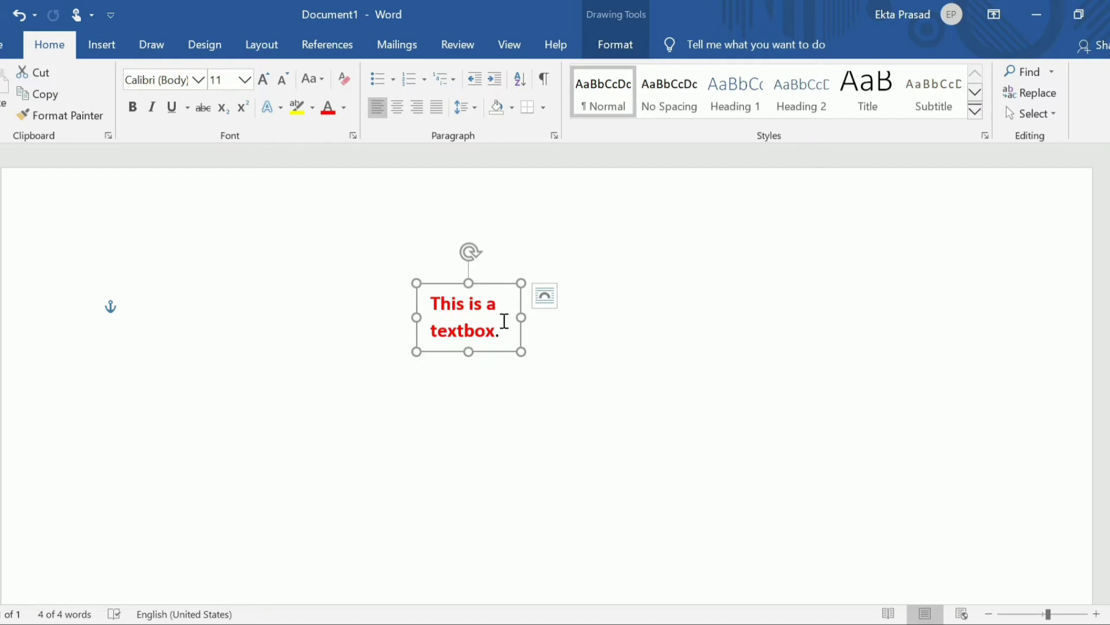
Move the text box across the page and back near the upper-left margin, widen it to about 11.04 cm, and deselect it.
click(501, 342)
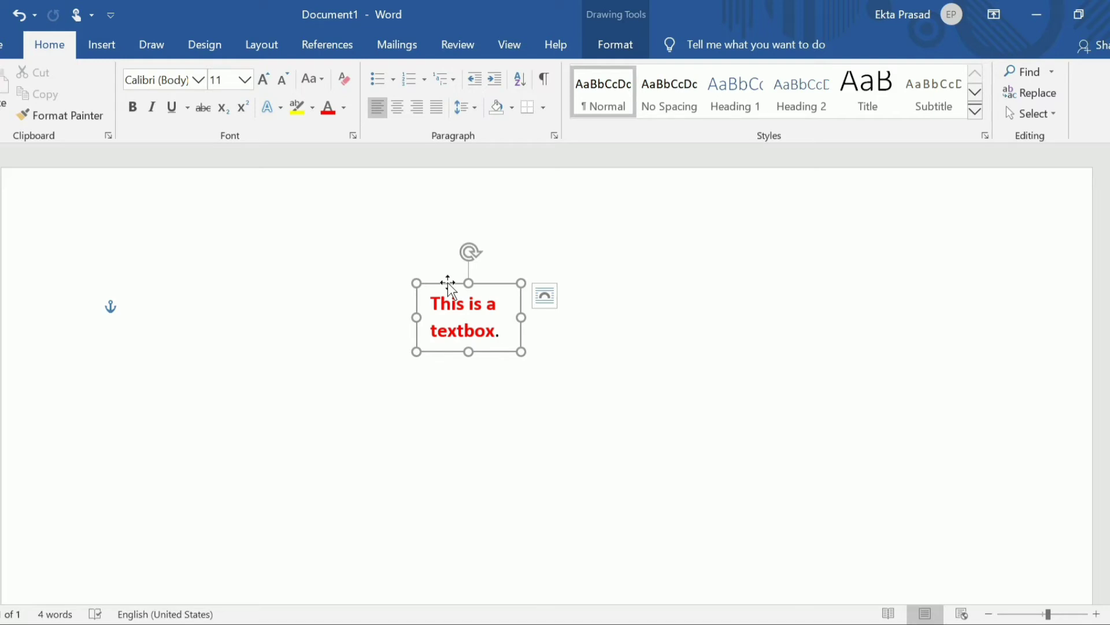
drag(448, 282, 877, 352)
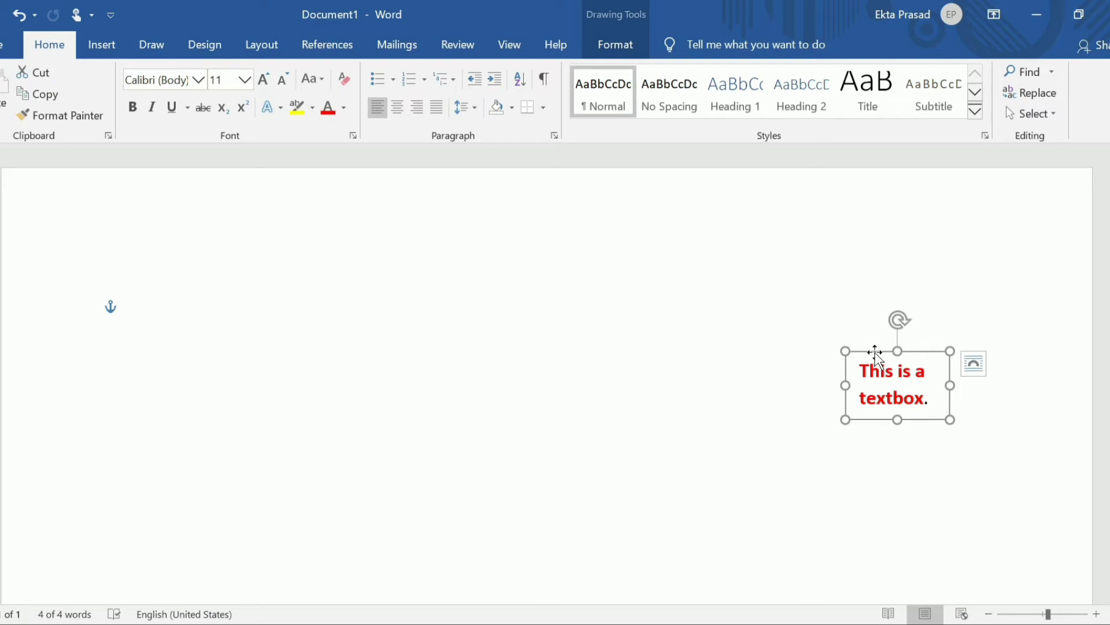
drag(875, 352, 235, 251)
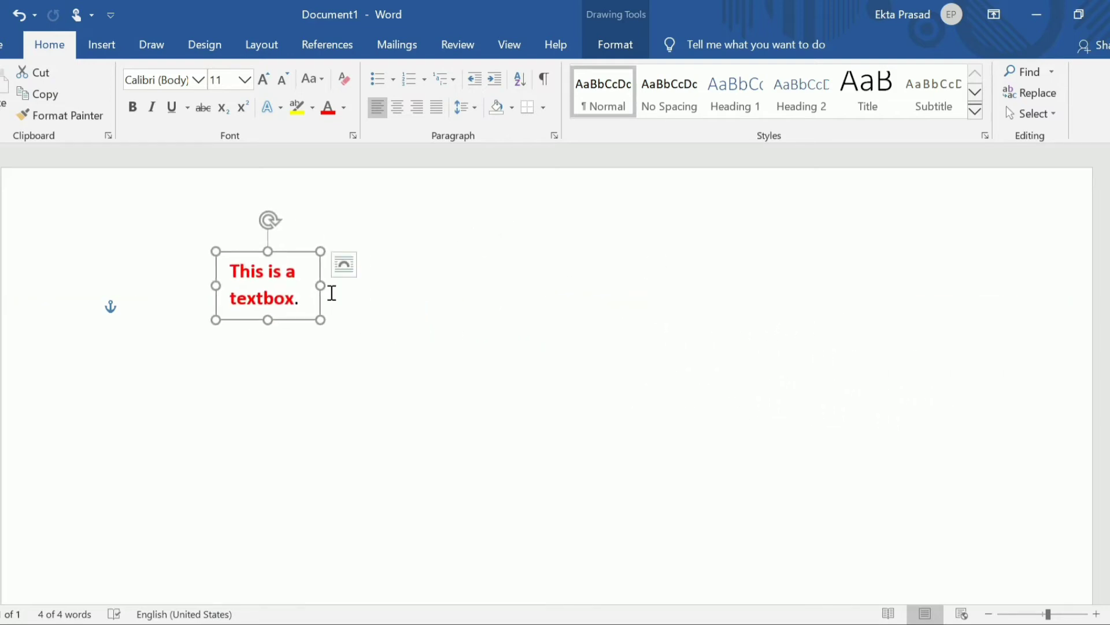
drag(321, 284, 792, 435)
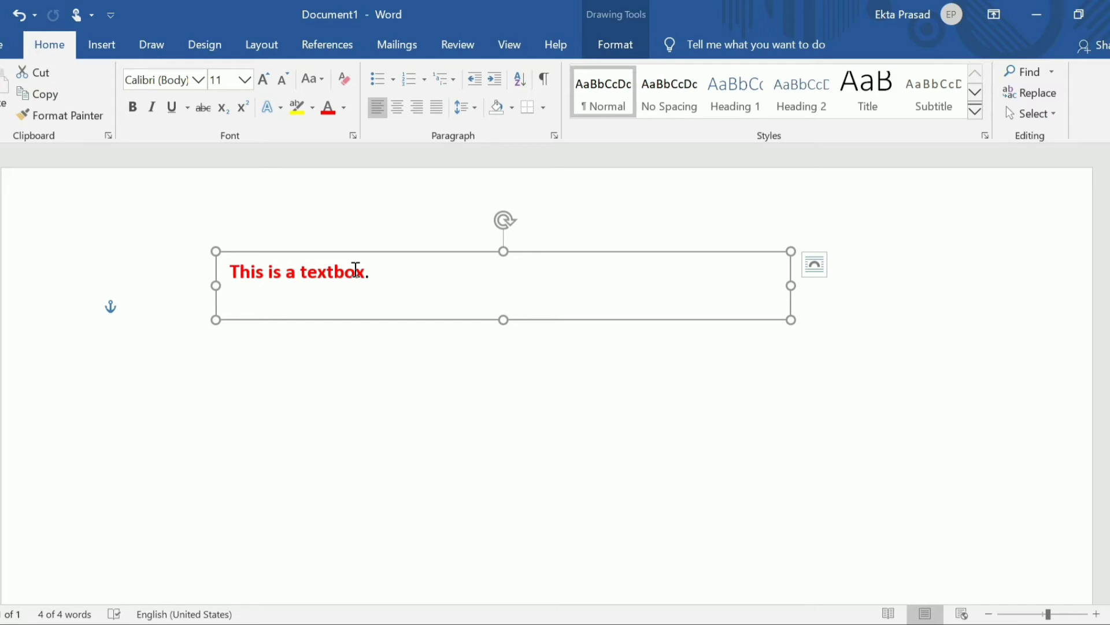
click(243, 499)
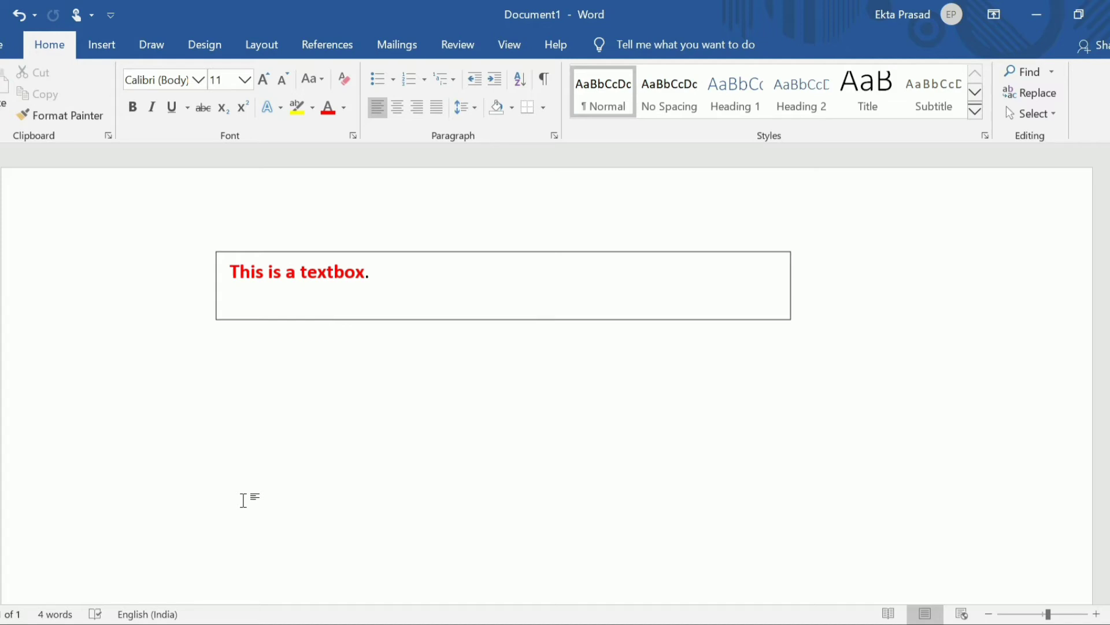
Apply the light blue shape style from the last row of the Theme Styles to the text box.
click(452, 278)
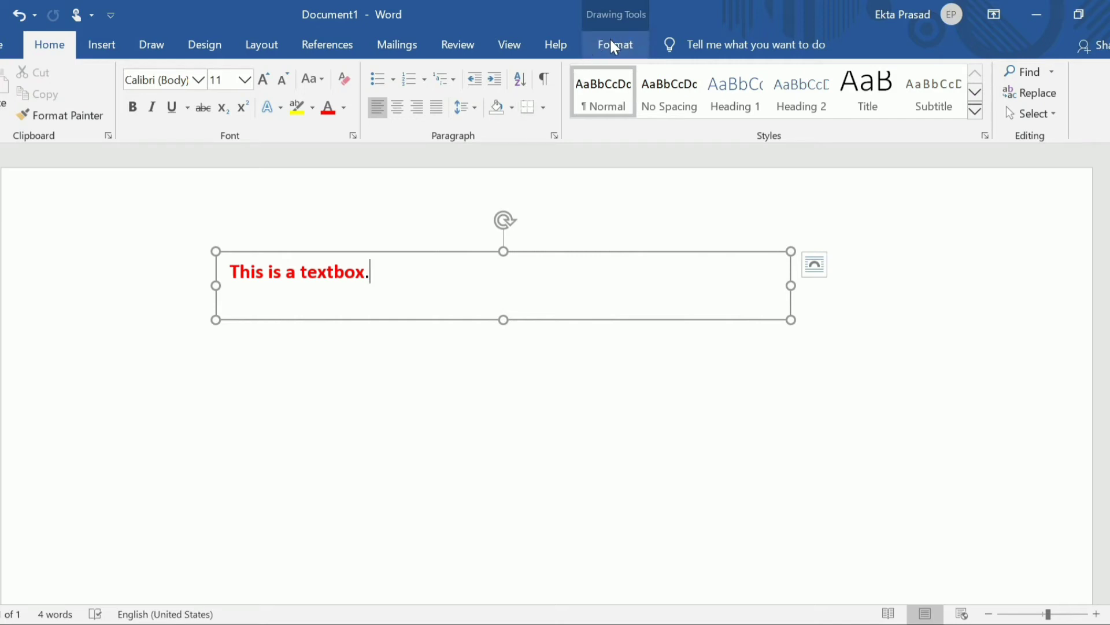
click(260, 404)
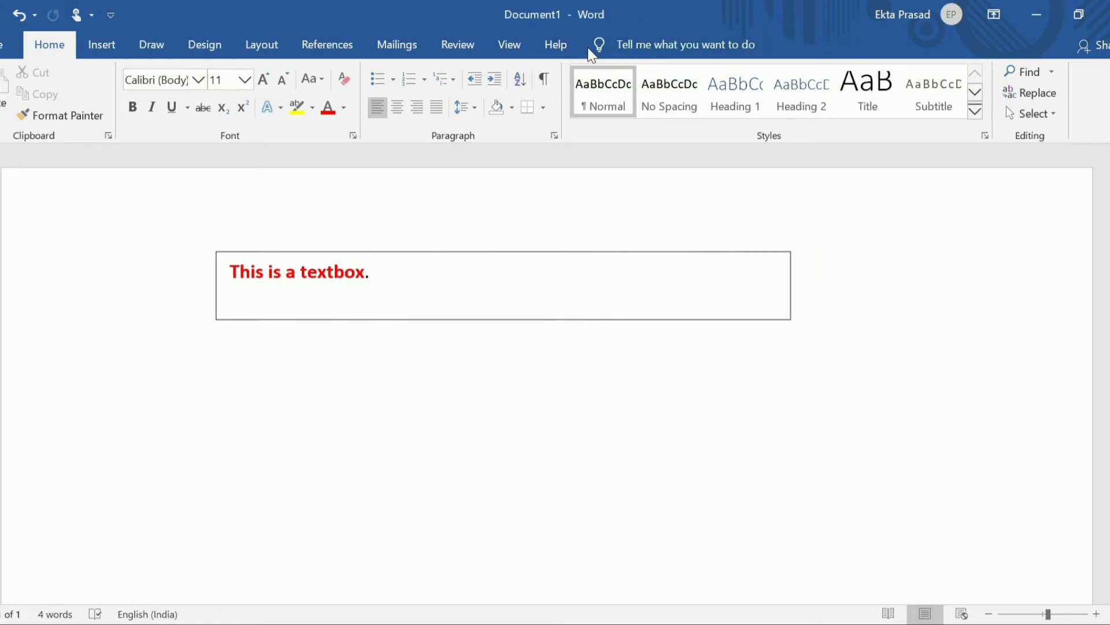
click(456, 296)
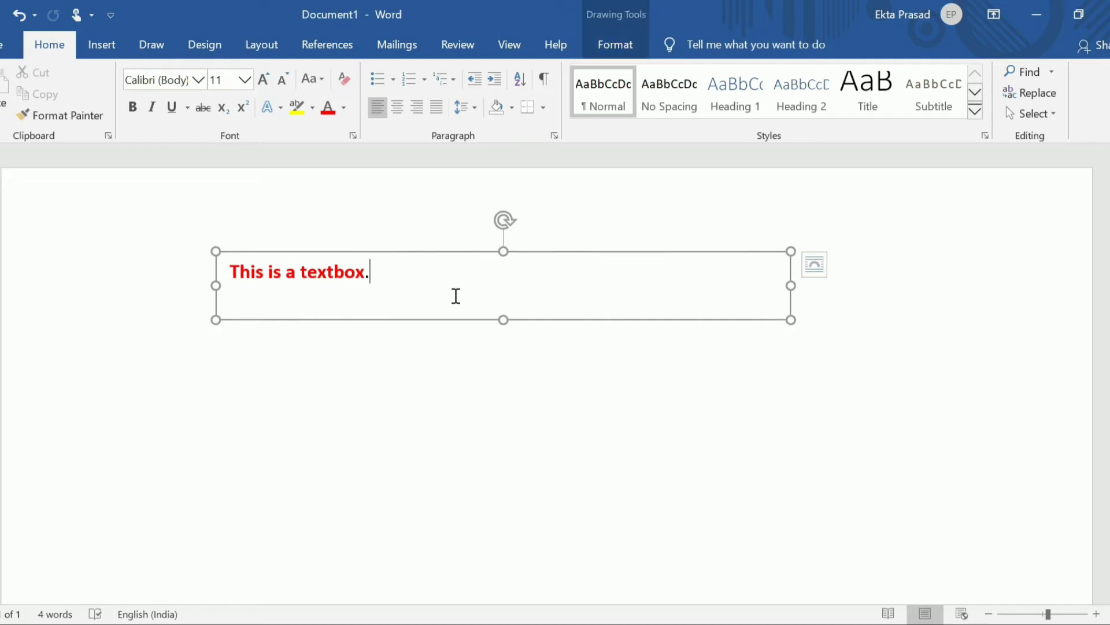
click(618, 47)
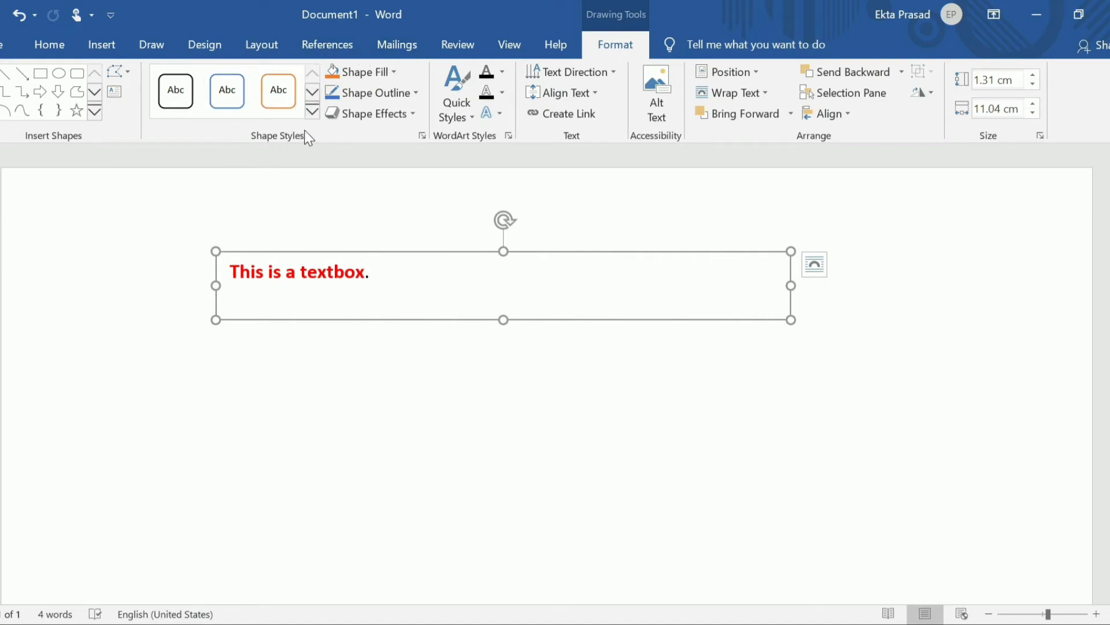
click(313, 91)
click(313, 91)
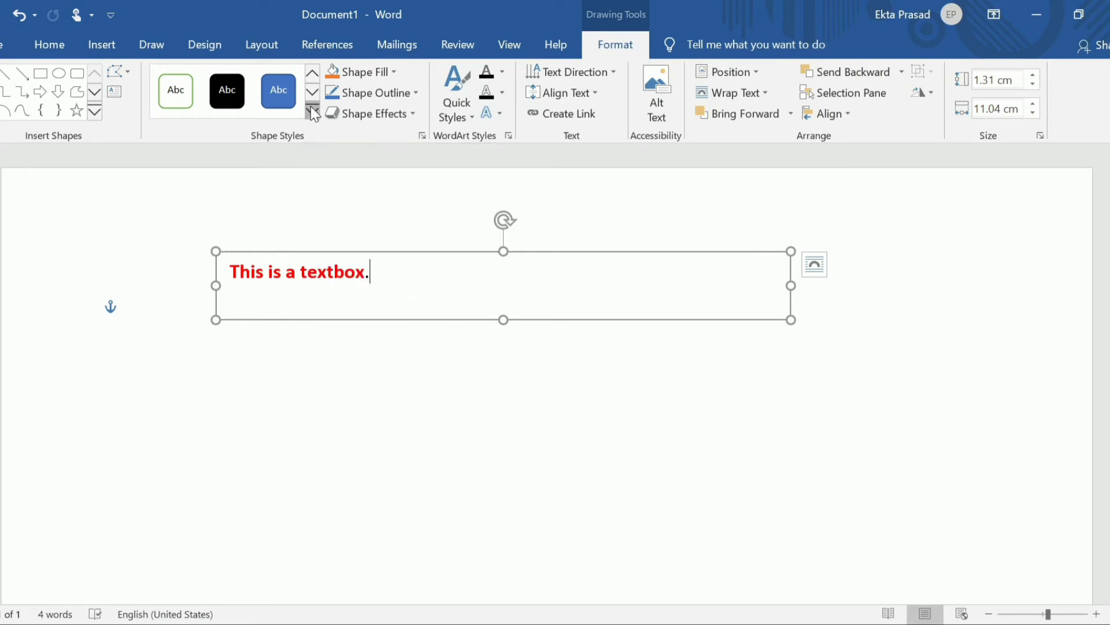
click(312, 112)
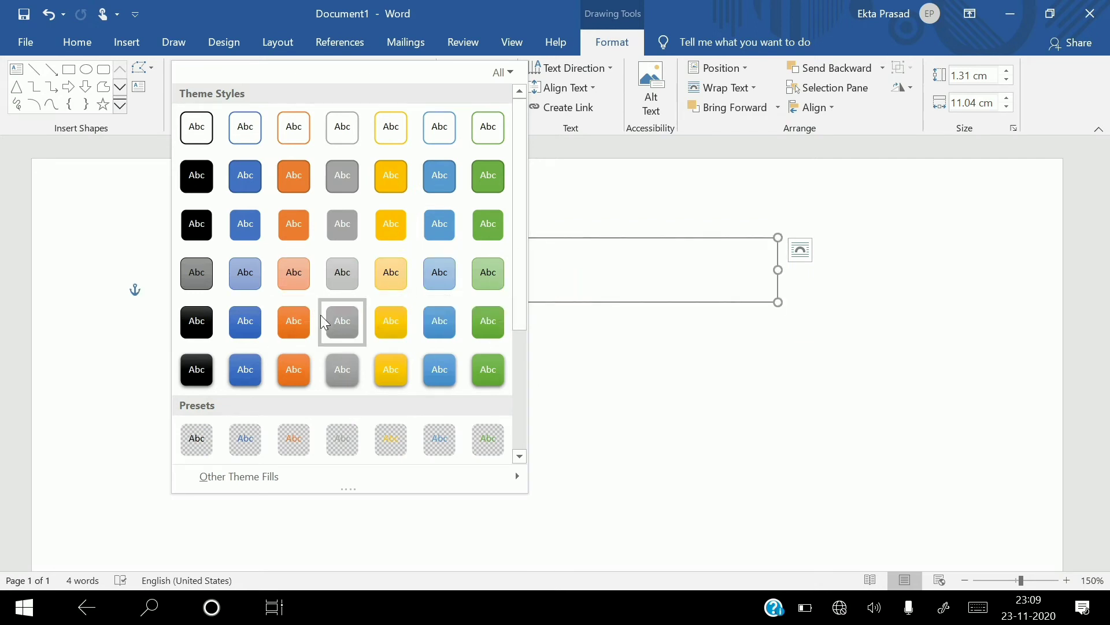
click(441, 373)
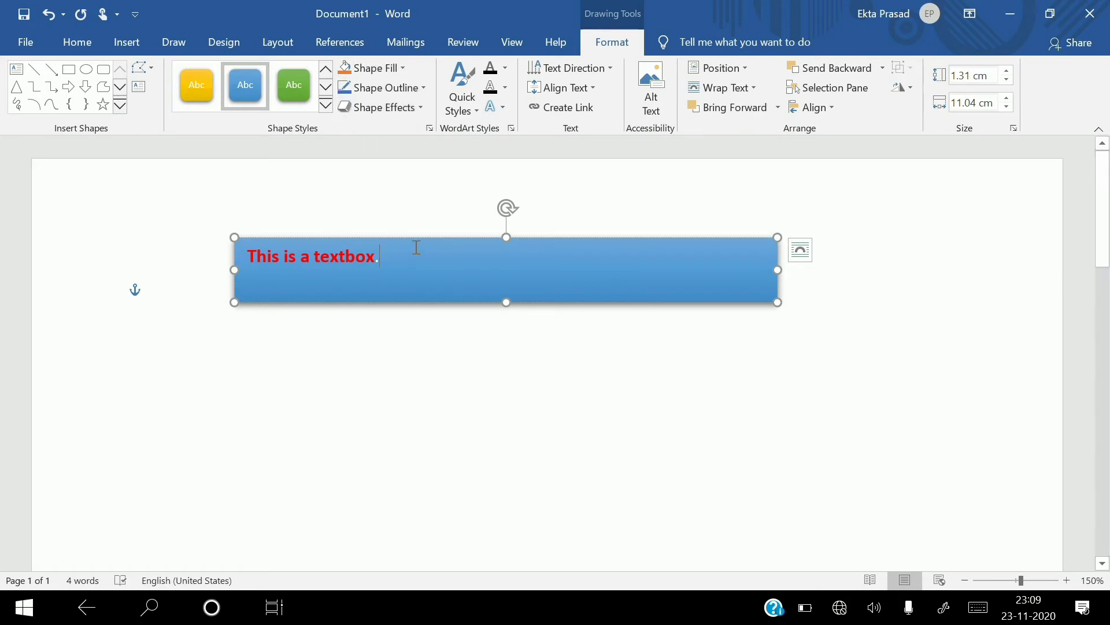
Set the text box's shape fill to dark green and its shape outline to purple.
click(403, 68)
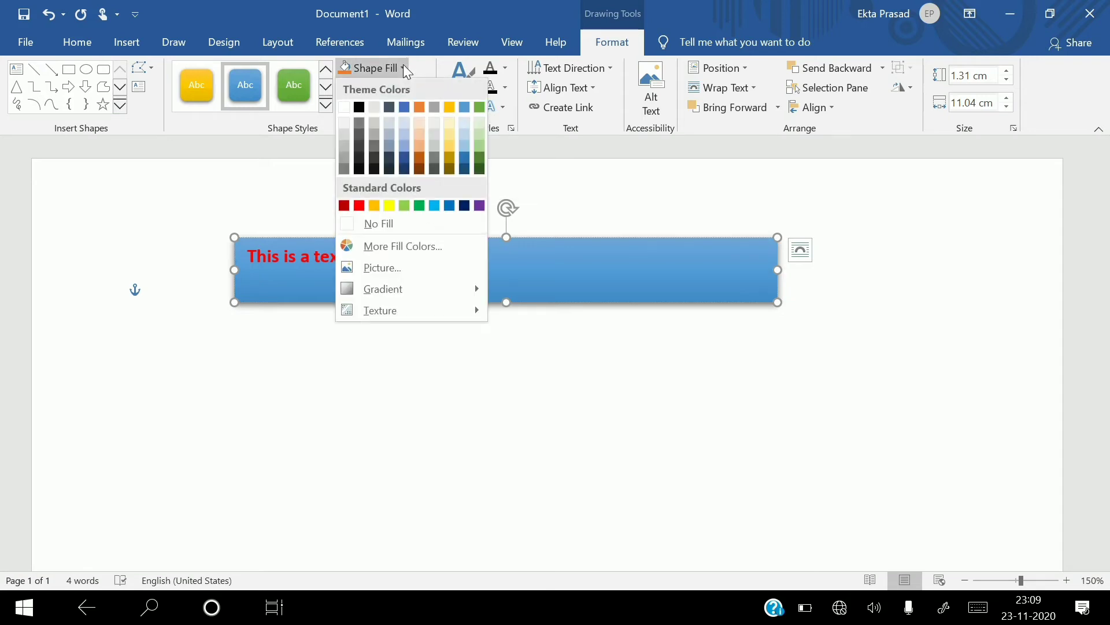
click(479, 155)
click(422, 91)
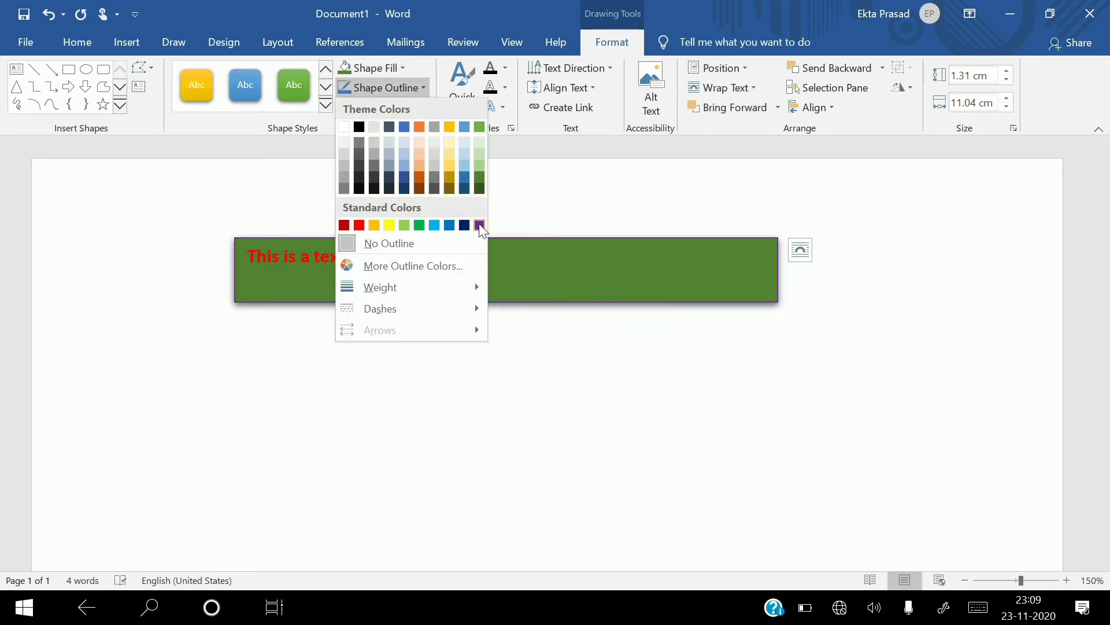
click(480, 225)
Apply the first Outer shadow effect to the text box.
click(411, 109)
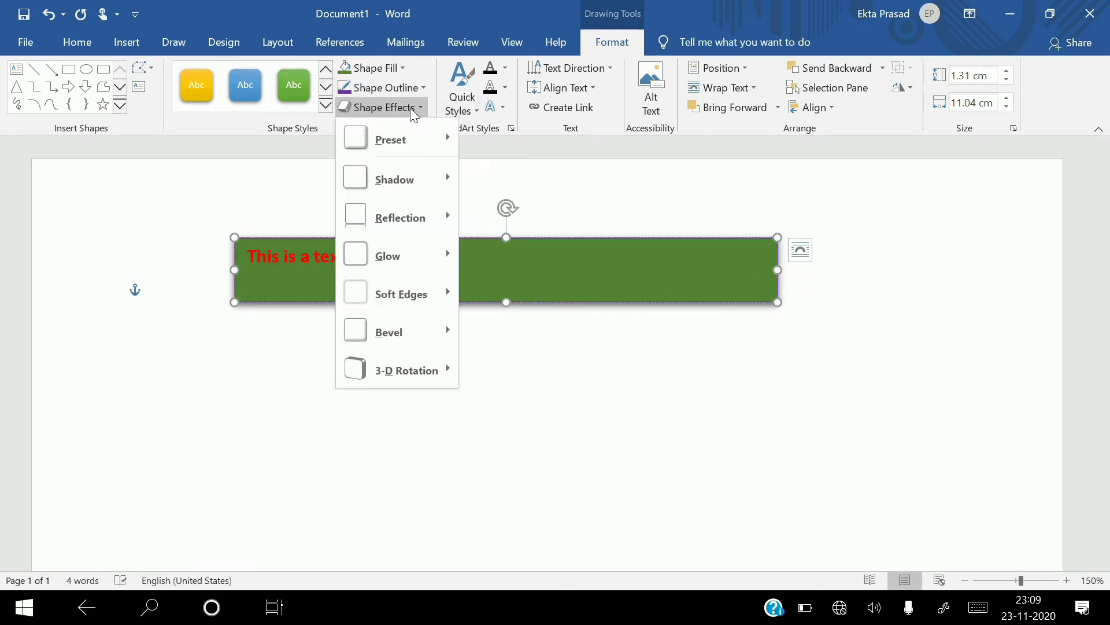
mouse_move(421, 181)
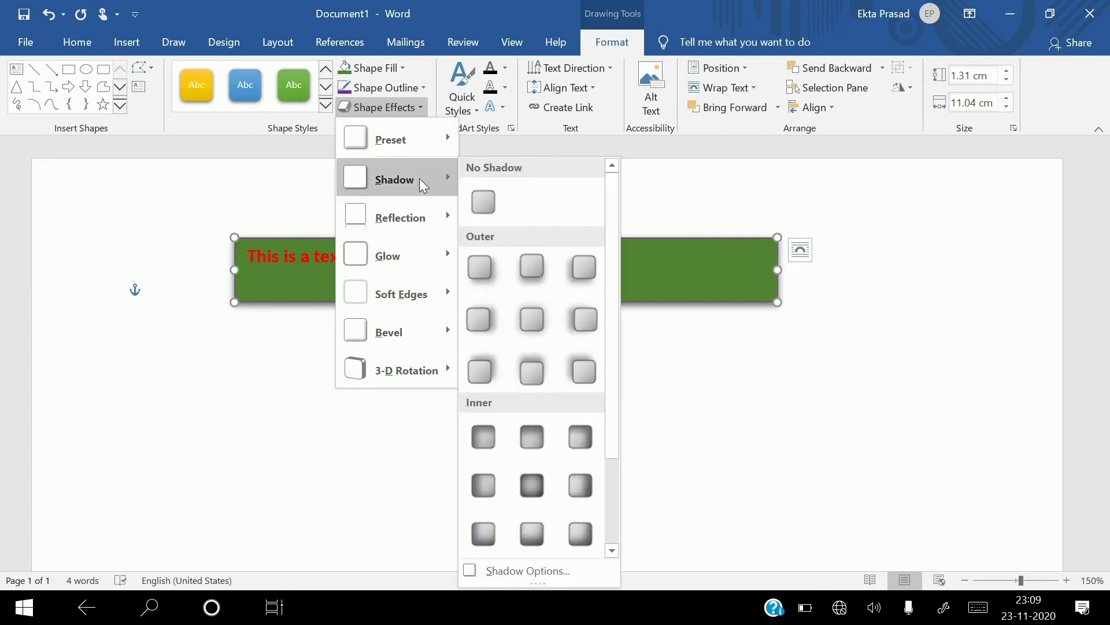
click(466, 266)
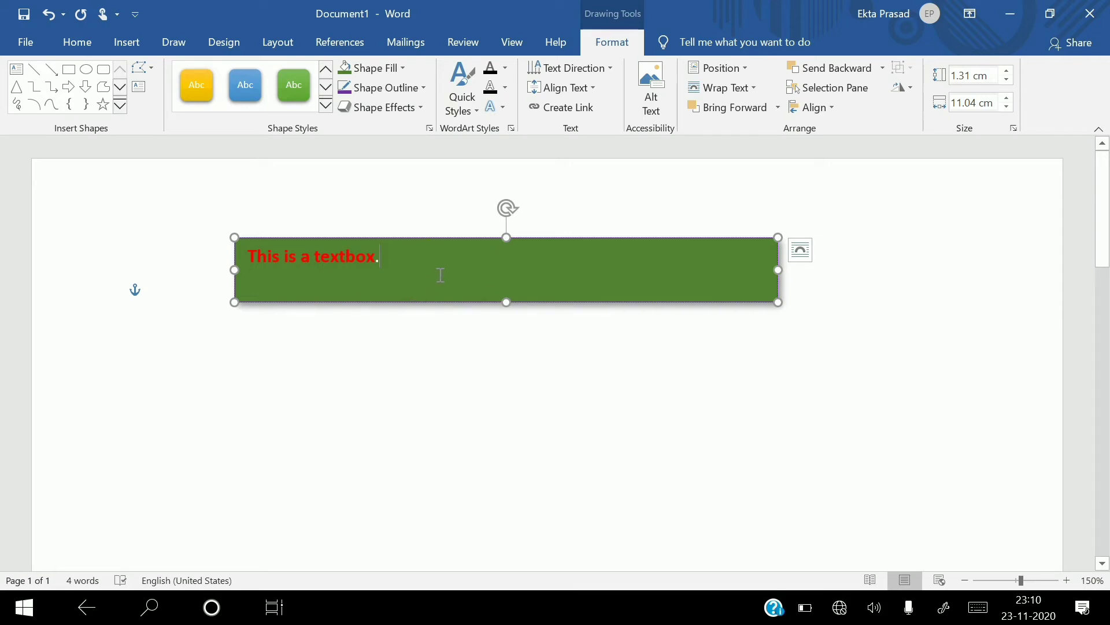
click(373, 300)
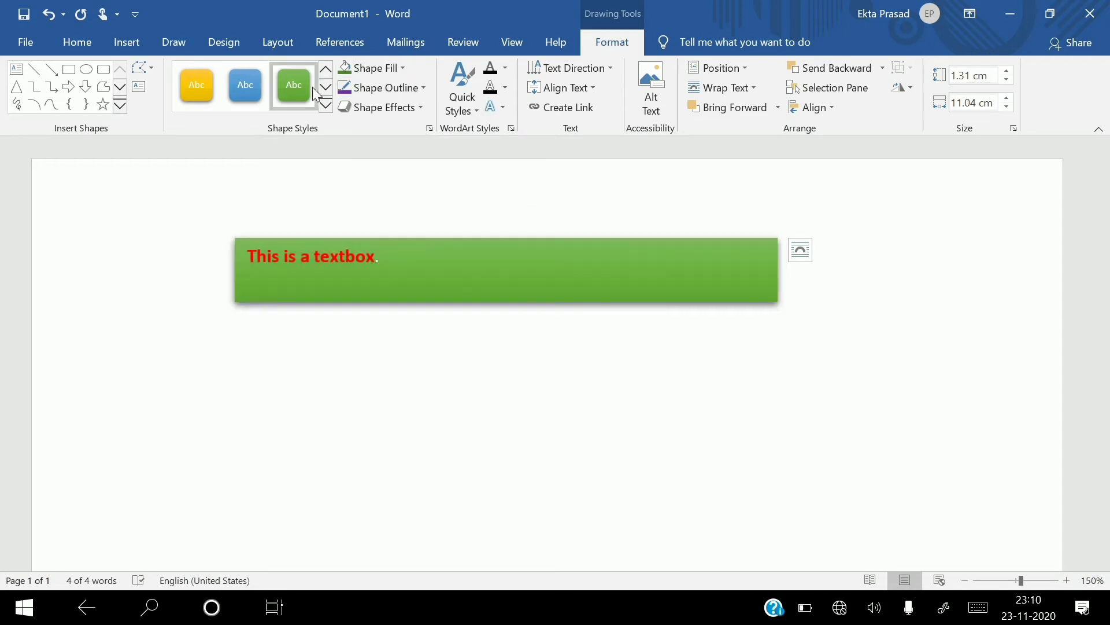
Change the text box's shape to the cloud thought bubble callout and increase its height to about 3.23 cm.
click(154, 68)
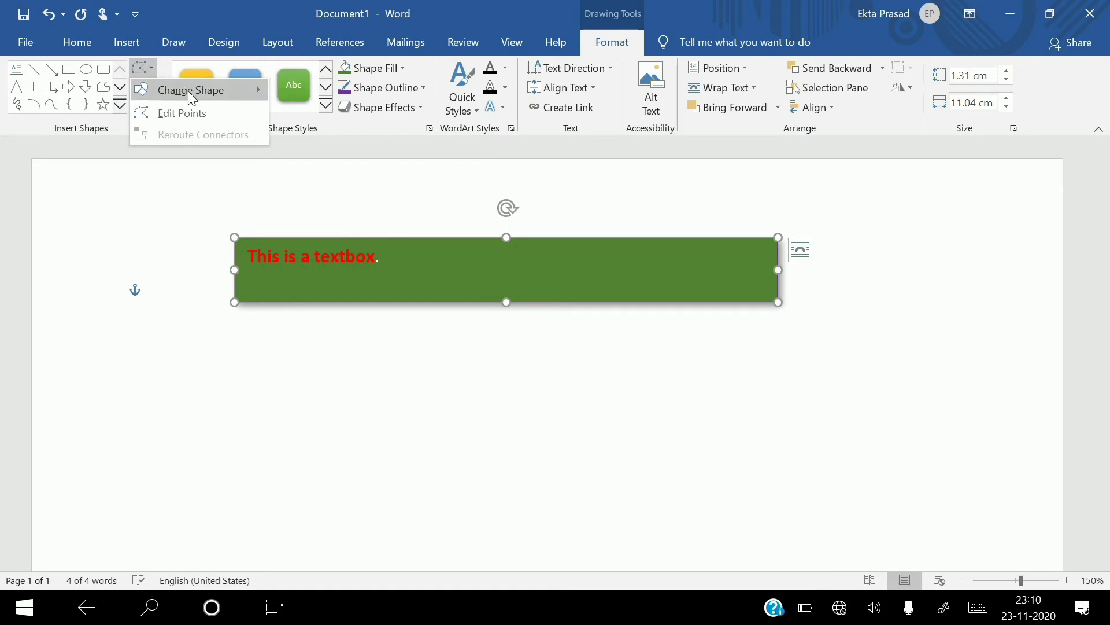
mouse_move(189, 93)
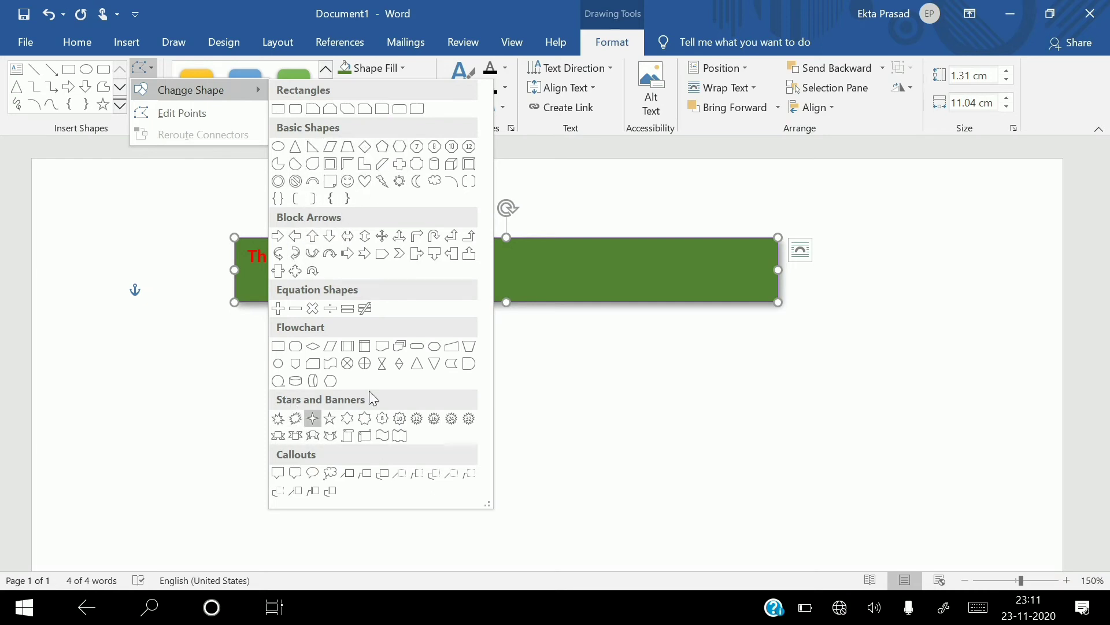
click(332, 473)
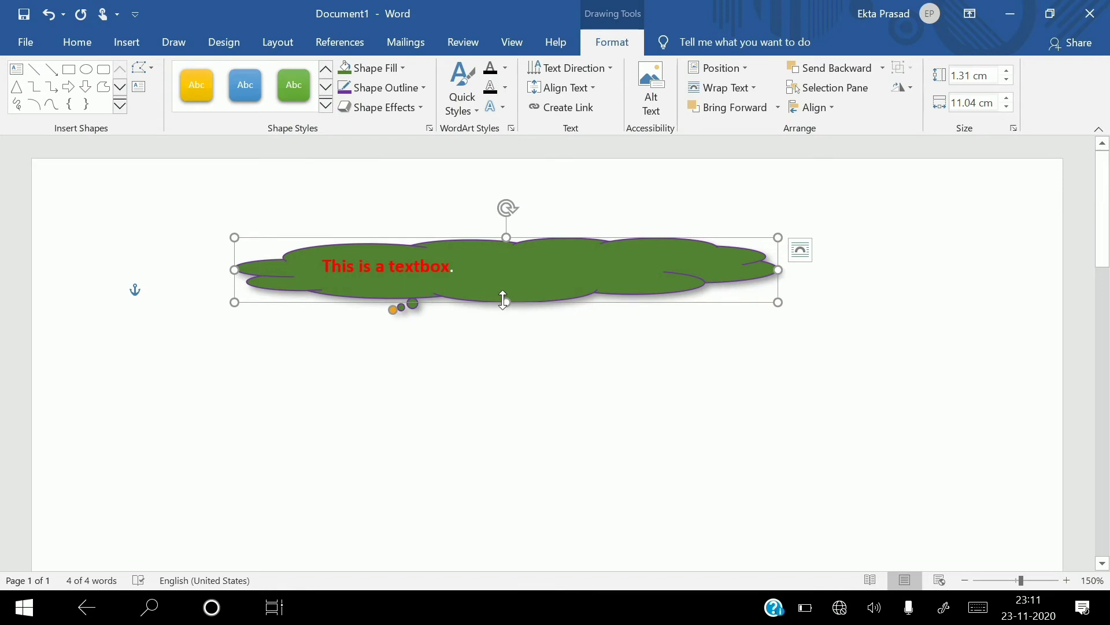
drag(503, 301, 507, 397)
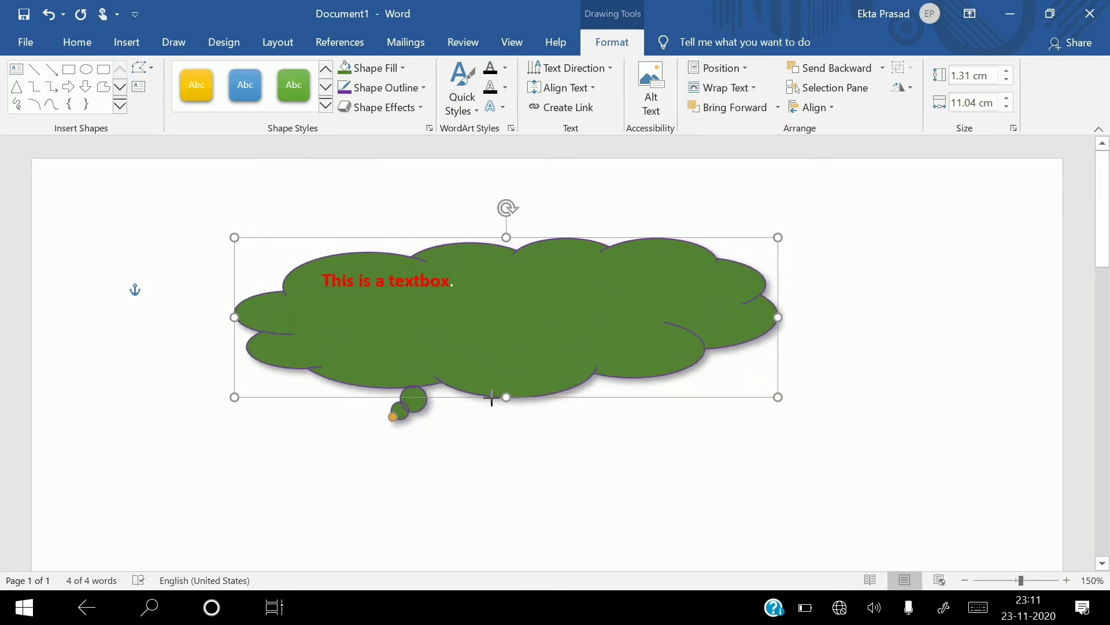
click(536, 319)
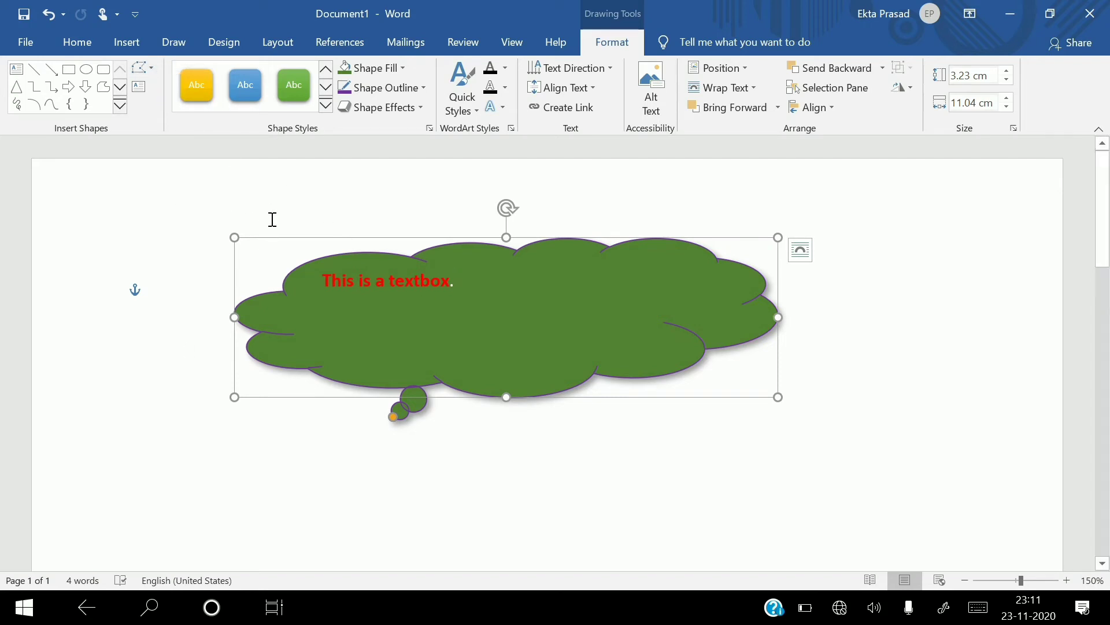
Edit the points of the cloud callout, pulling points out from its lower-left, upper-left and top-middle edges.
click(148, 68)
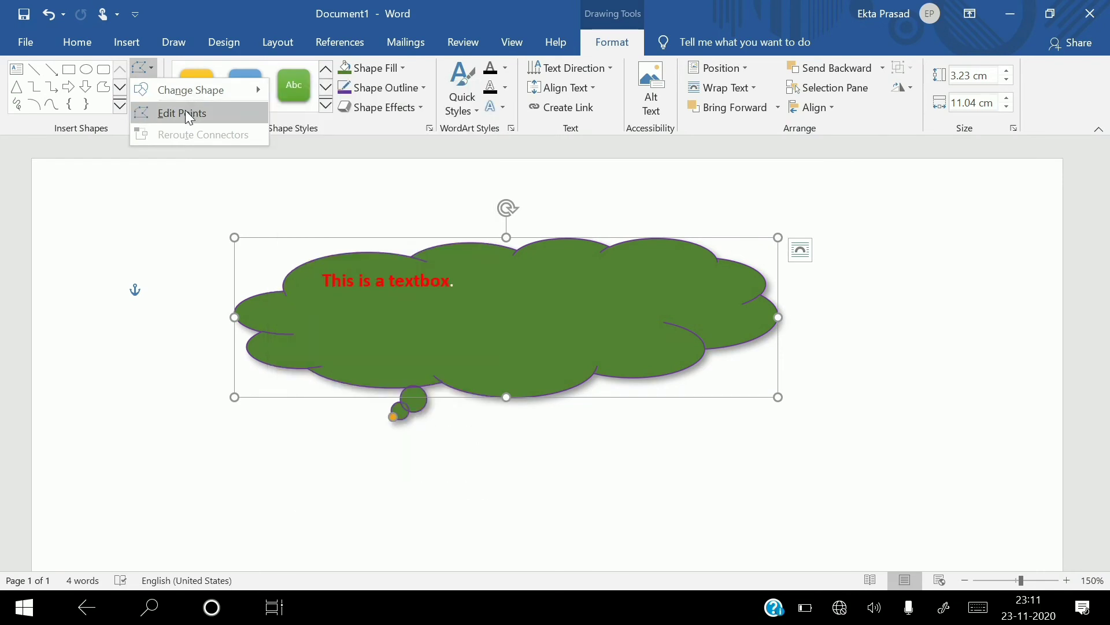
click(190, 114)
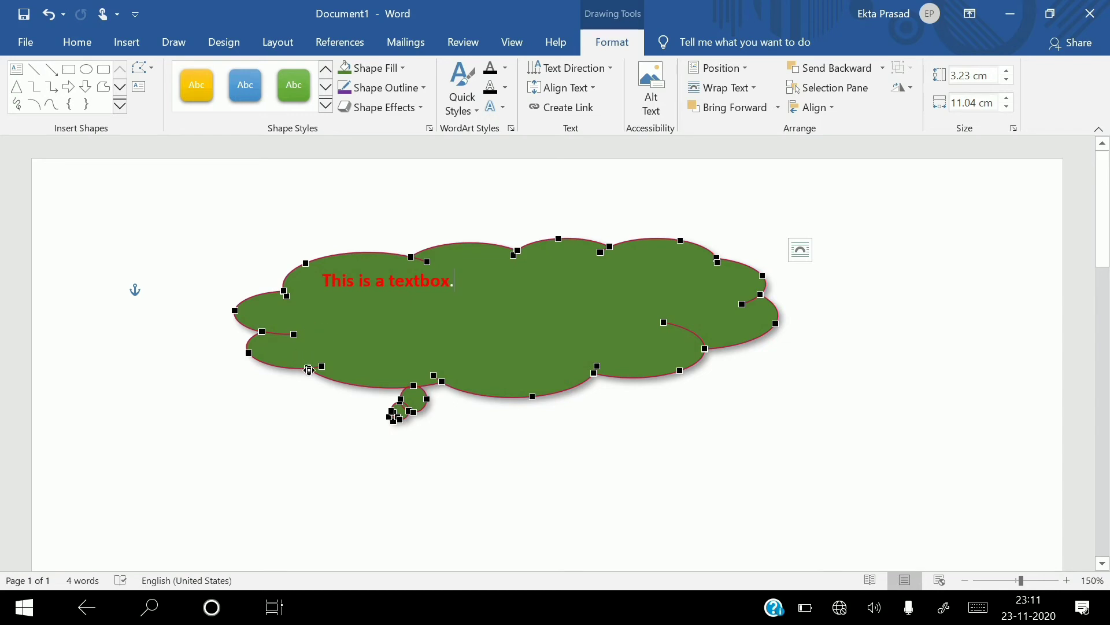
drag(310, 370, 253, 433)
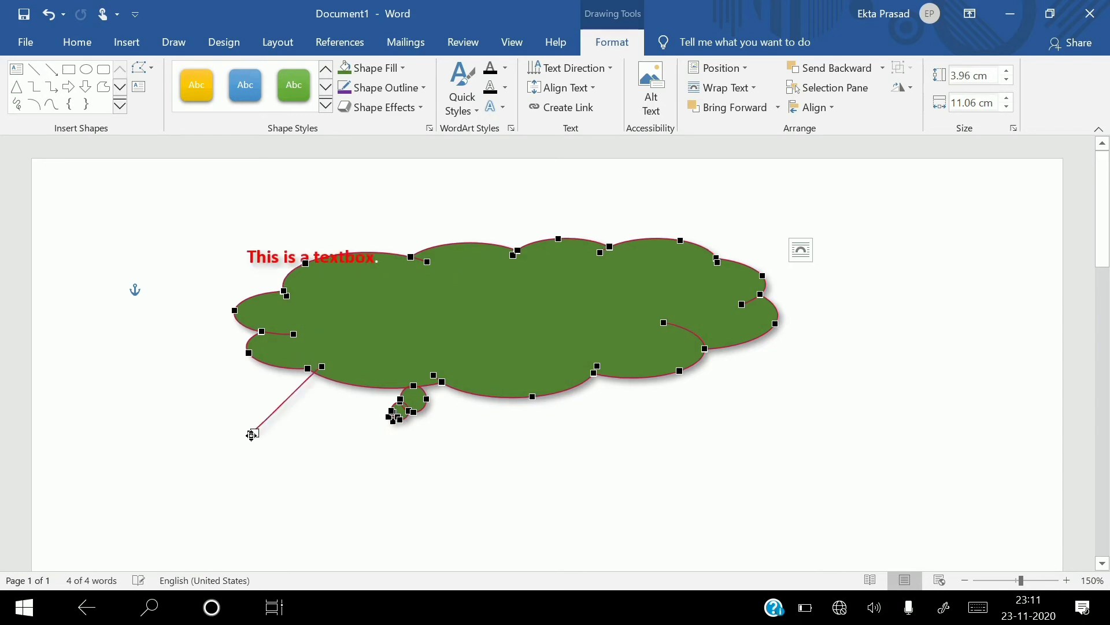
drag(323, 366, 351, 460)
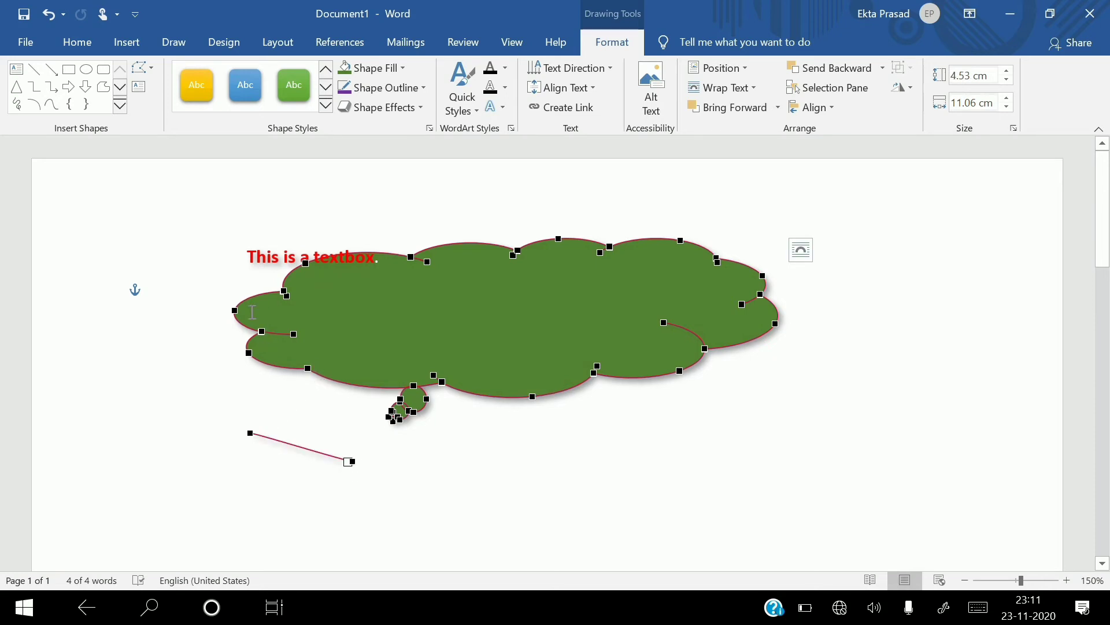
drag(284, 291, 166, 248)
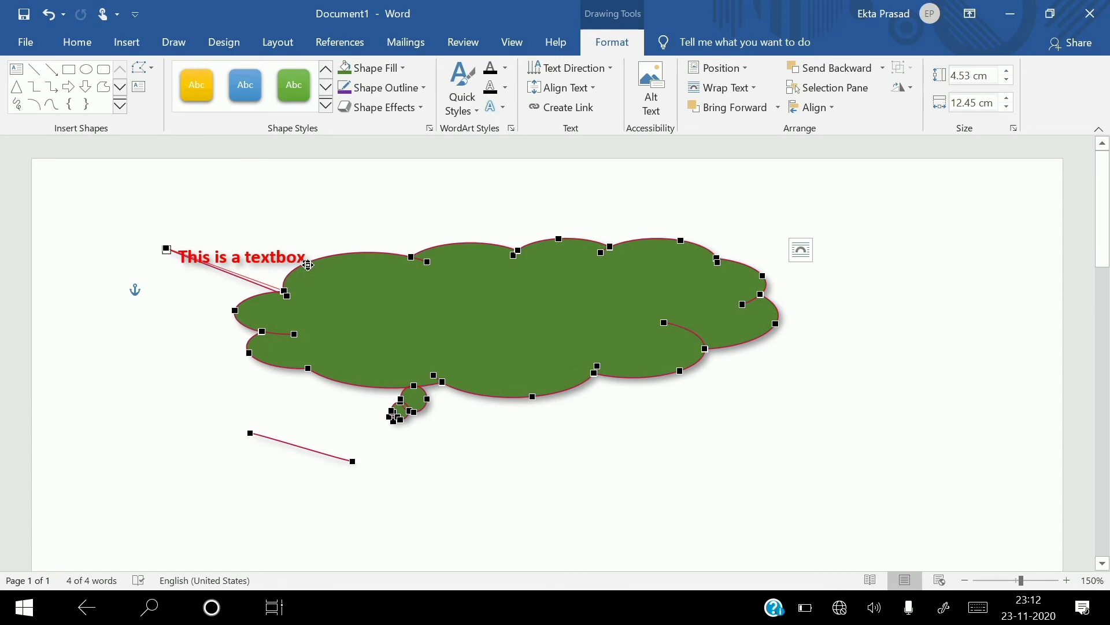
drag(308, 265, 274, 182)
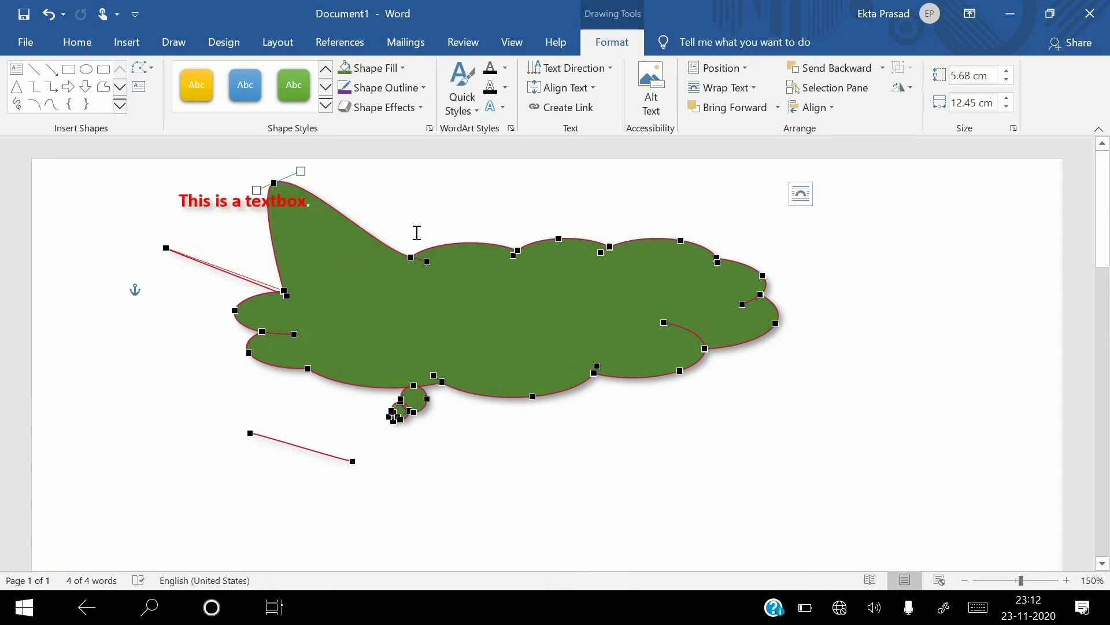
drag(518, 250, 488, 186)
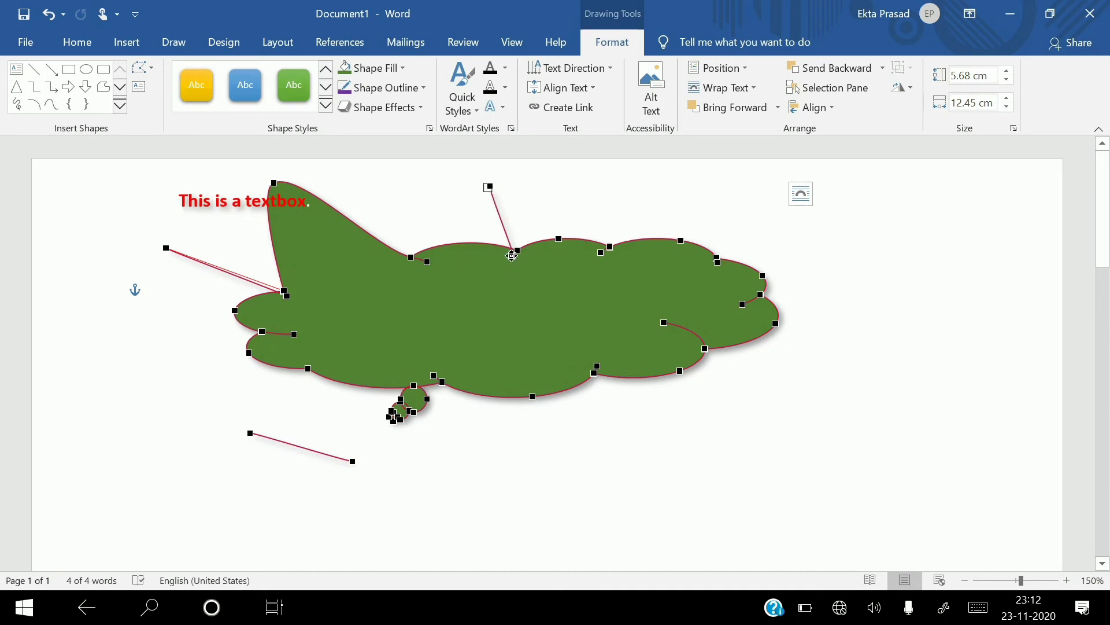
drag(511, 256, 507, 192)
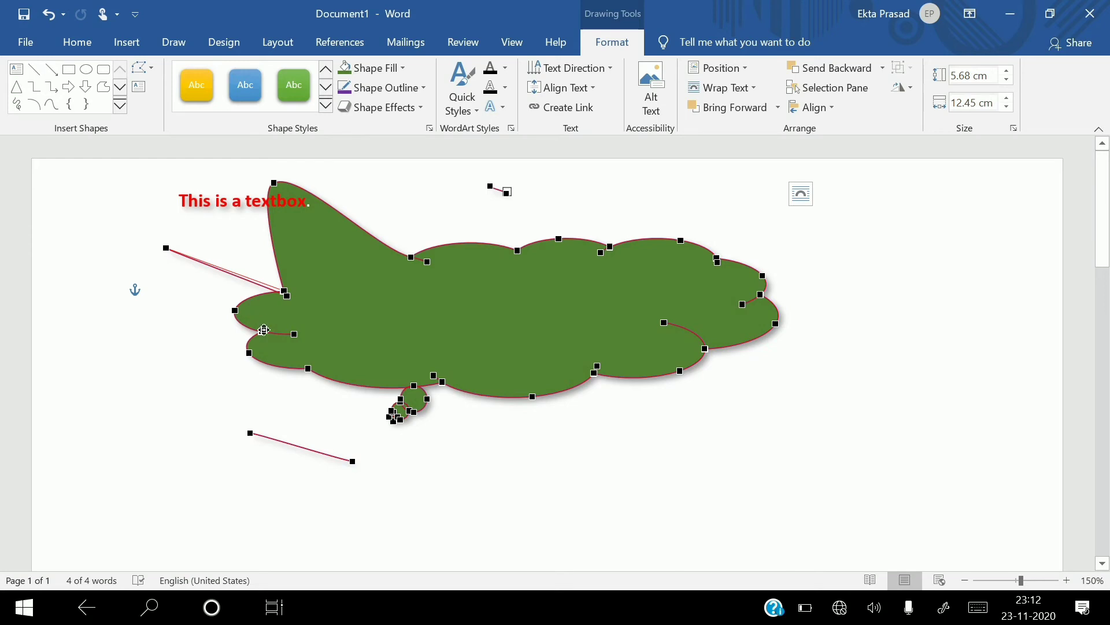
Stretch the callout's left-side points far downward and outward, and leave point editing.
drag(263, 330, 204, 459)
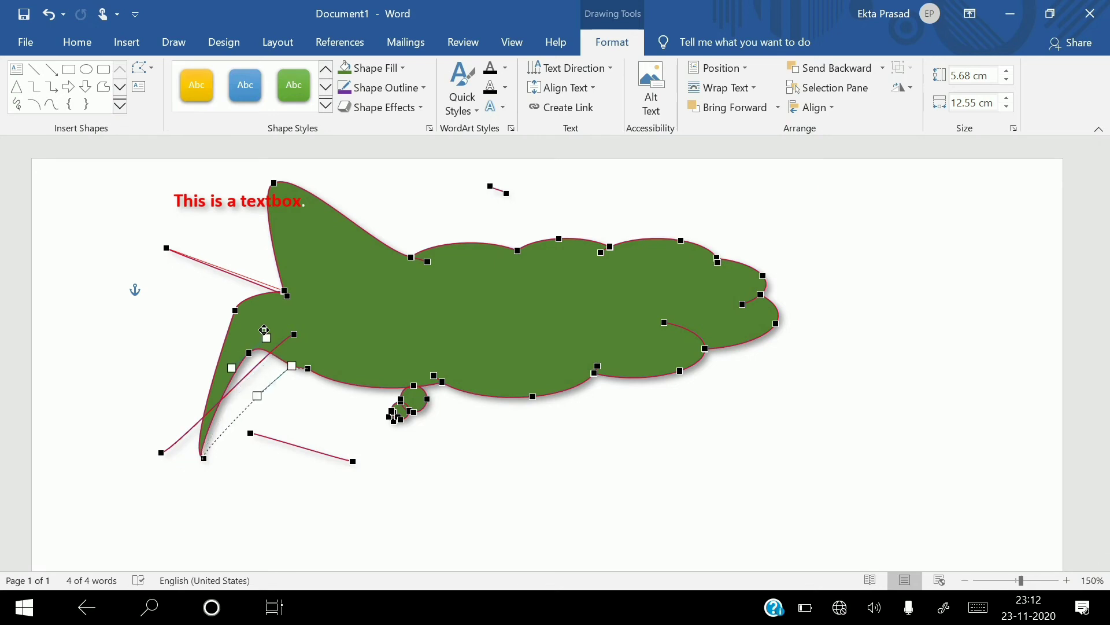
drag(274, 380, 565, 496)
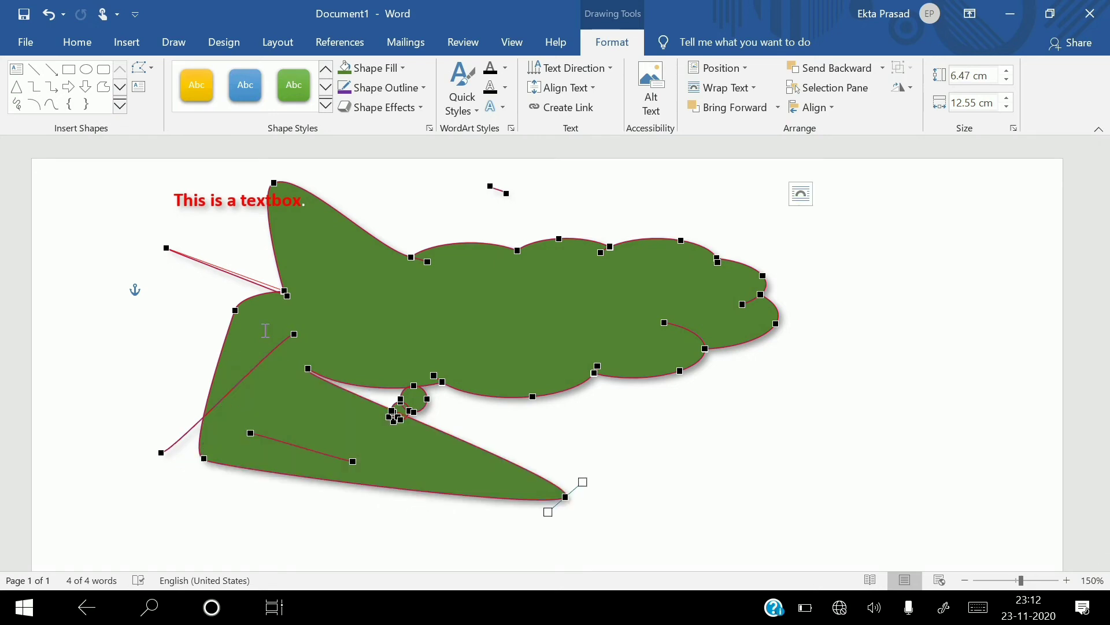
drag(287, 295, 120, 251)
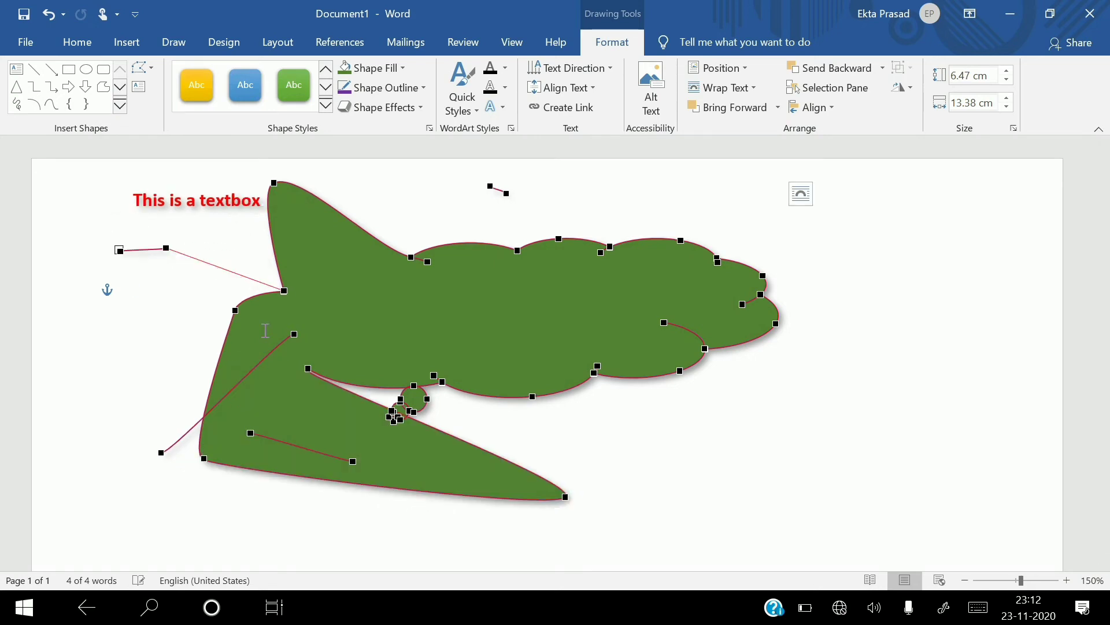
click(266, 331)
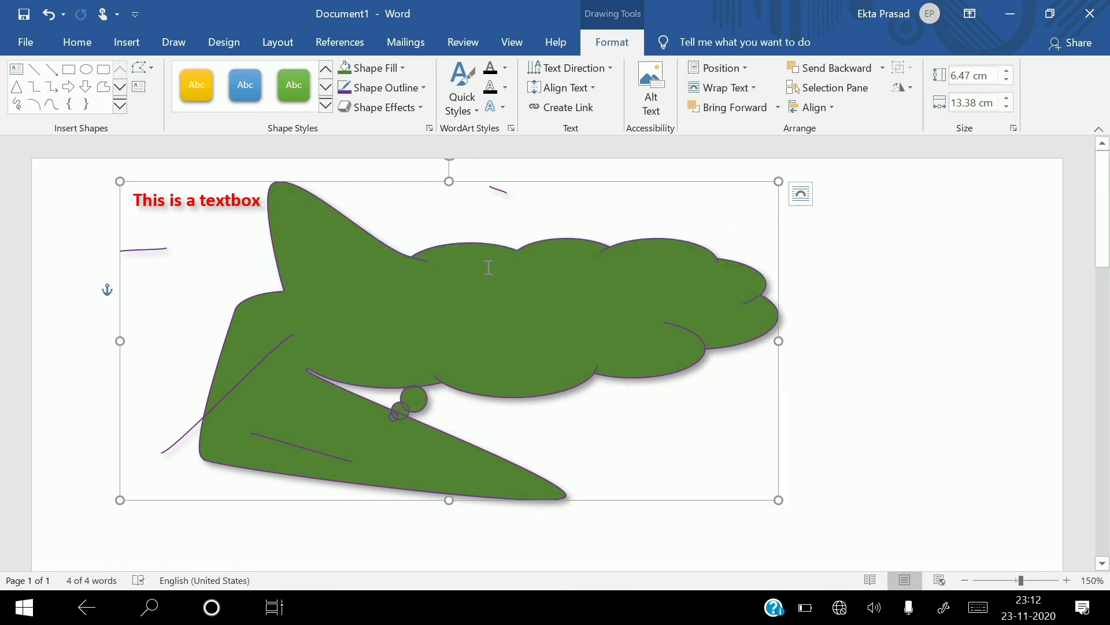
double_click(506, 255)
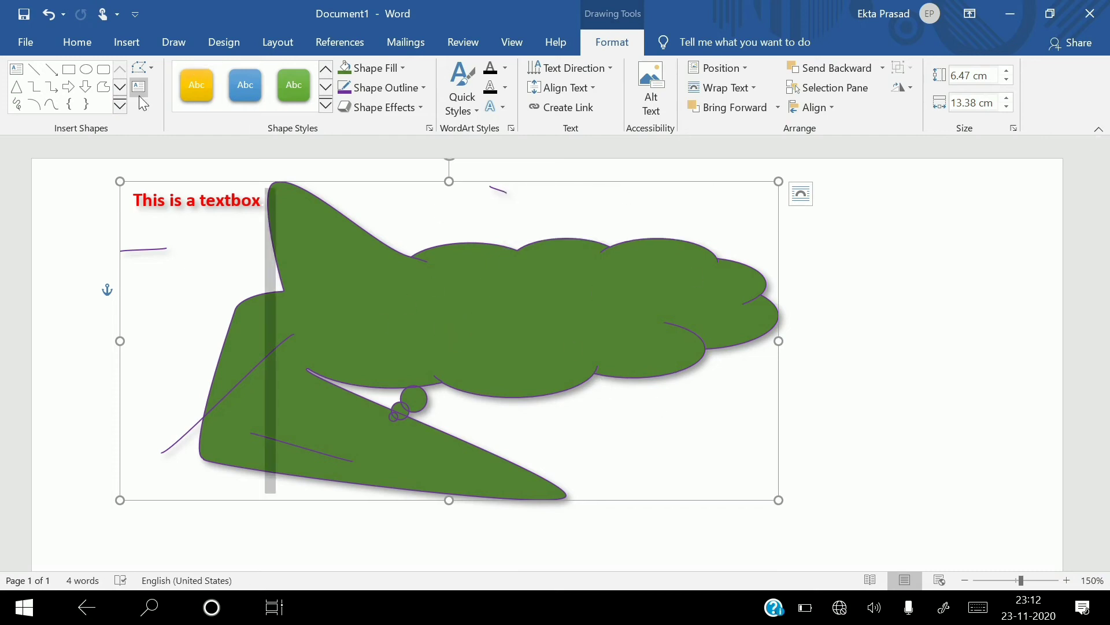
click(959, 345)
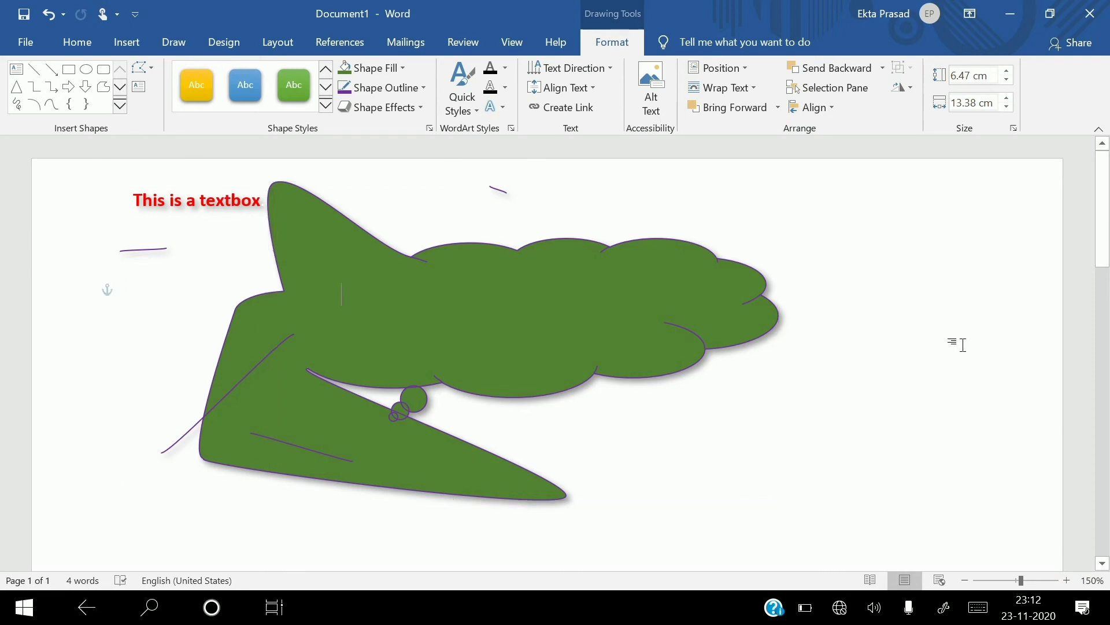
Undo all the point edits and the callout's height increase, and deselect the shape.
click(50, 19)
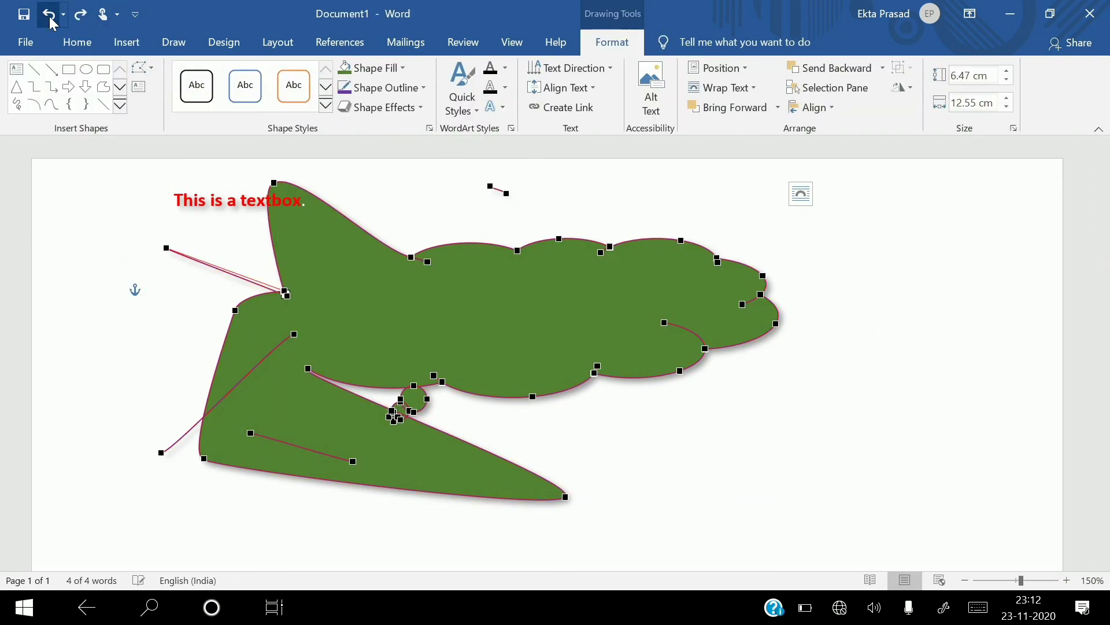
click(51, 19)
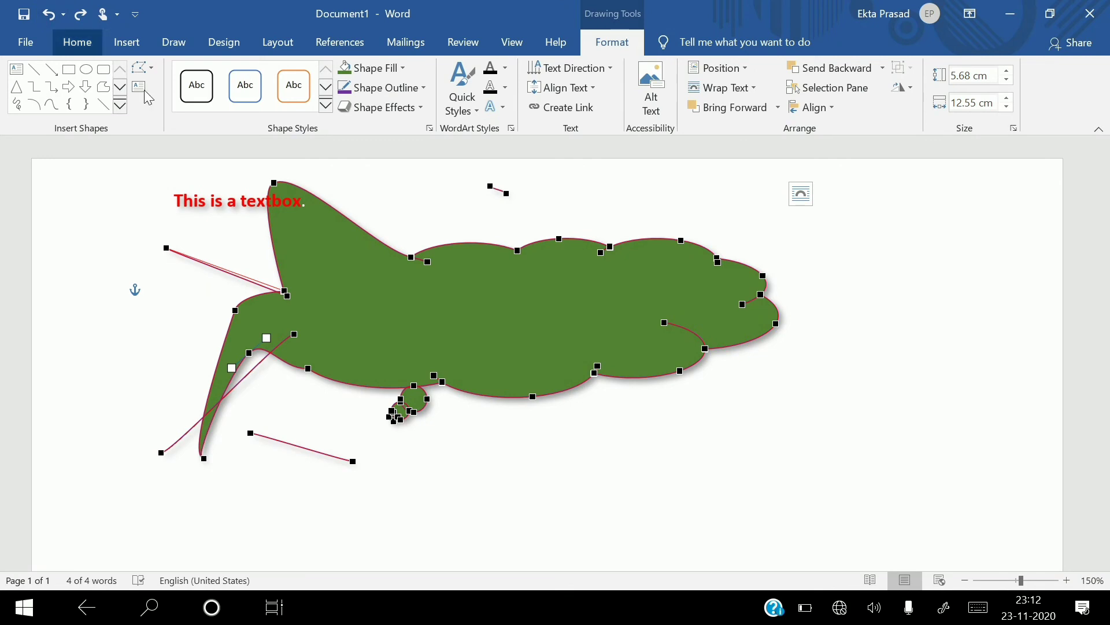
click(52, 16)
click(52, 15)
click(52, 16)
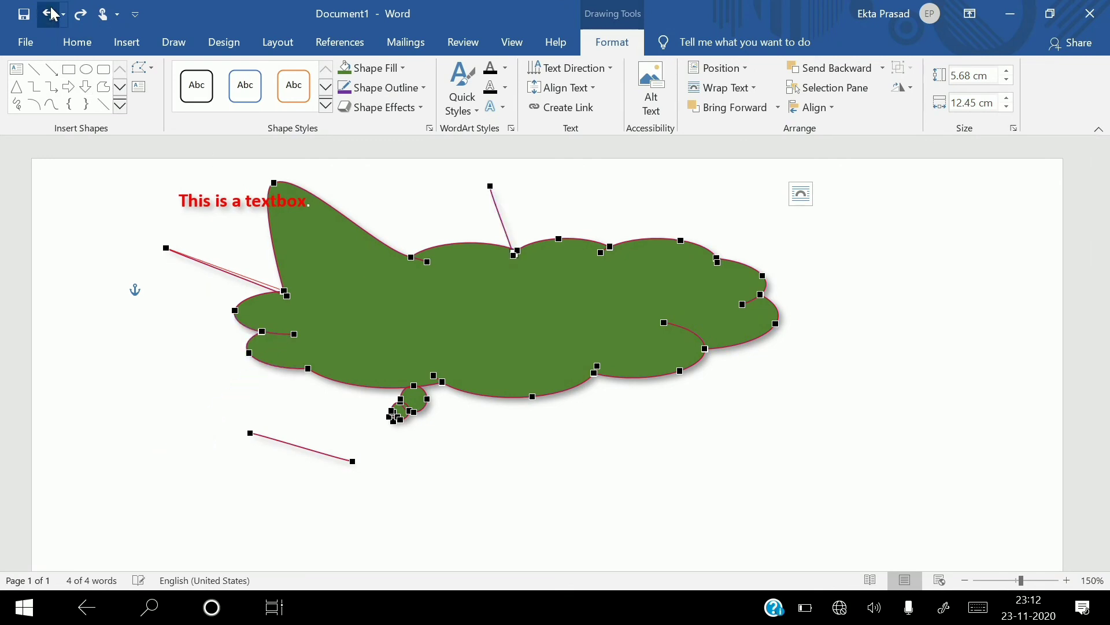
click(52, 16)
click(52, 16)
click(52, 15)
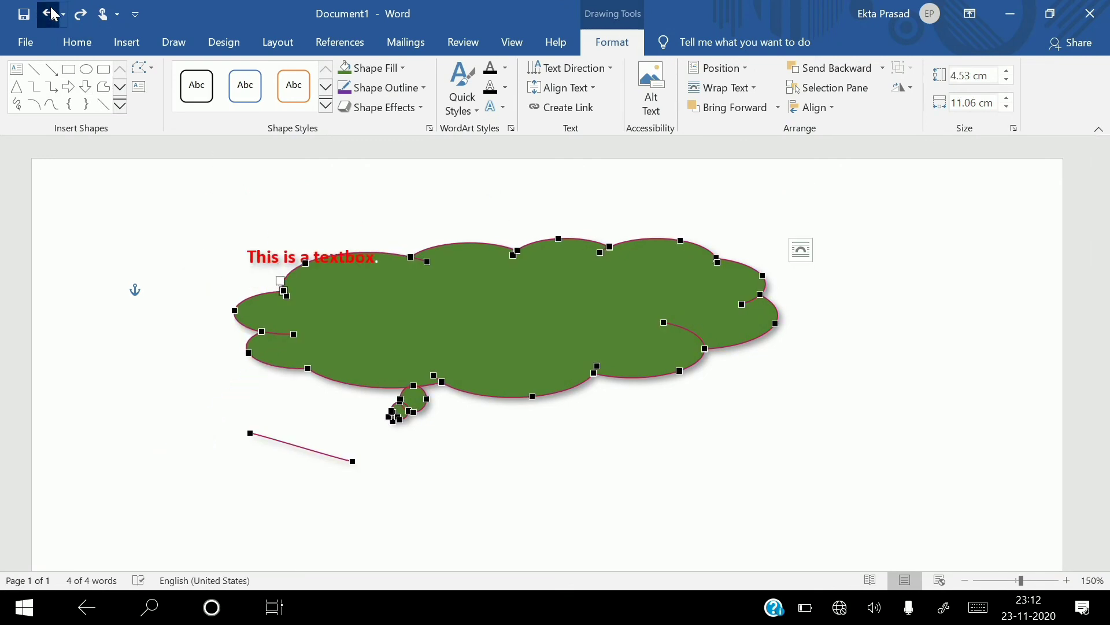
click(52, 16)
click(52, 16)
click(53, 16)
click(52, 16)
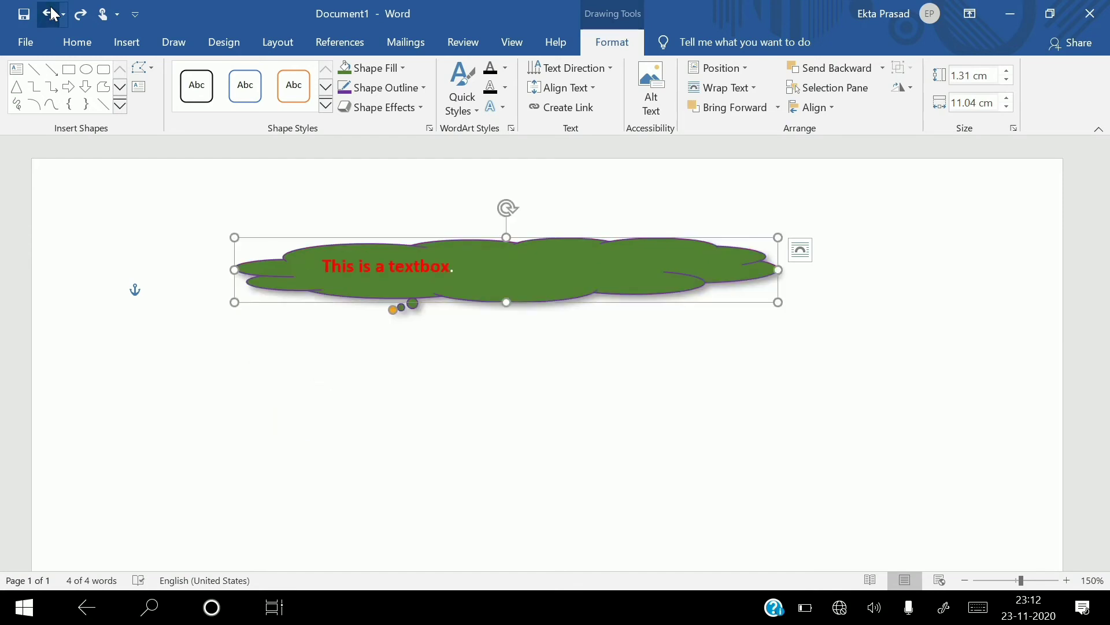
click(525, 386)
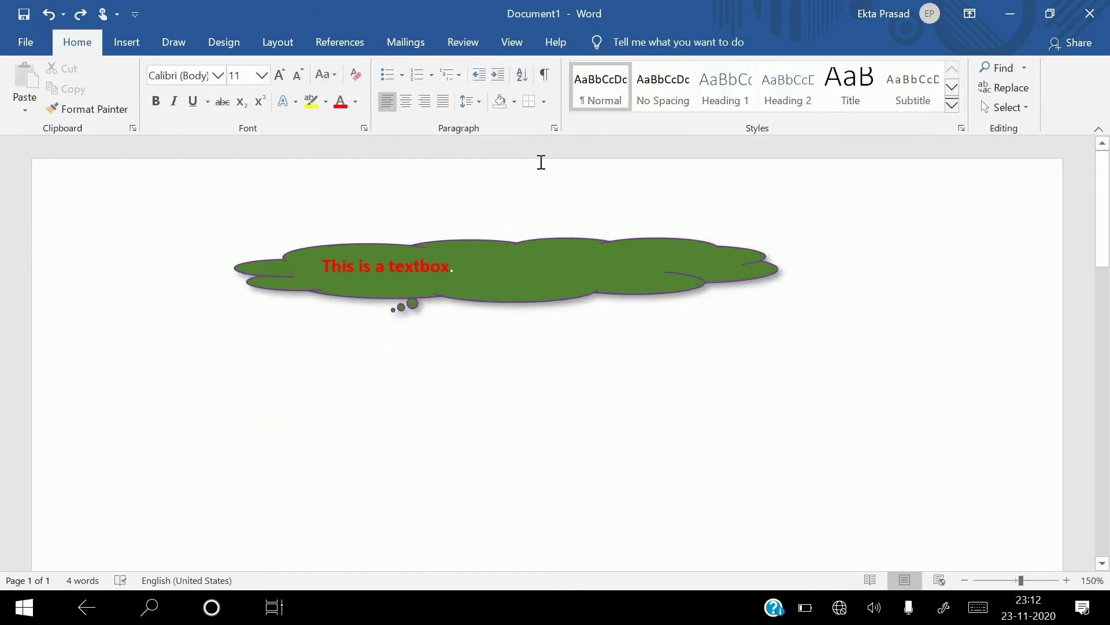
Try to apply a WordArt quick style to the text in the callout.
click(518, 265)
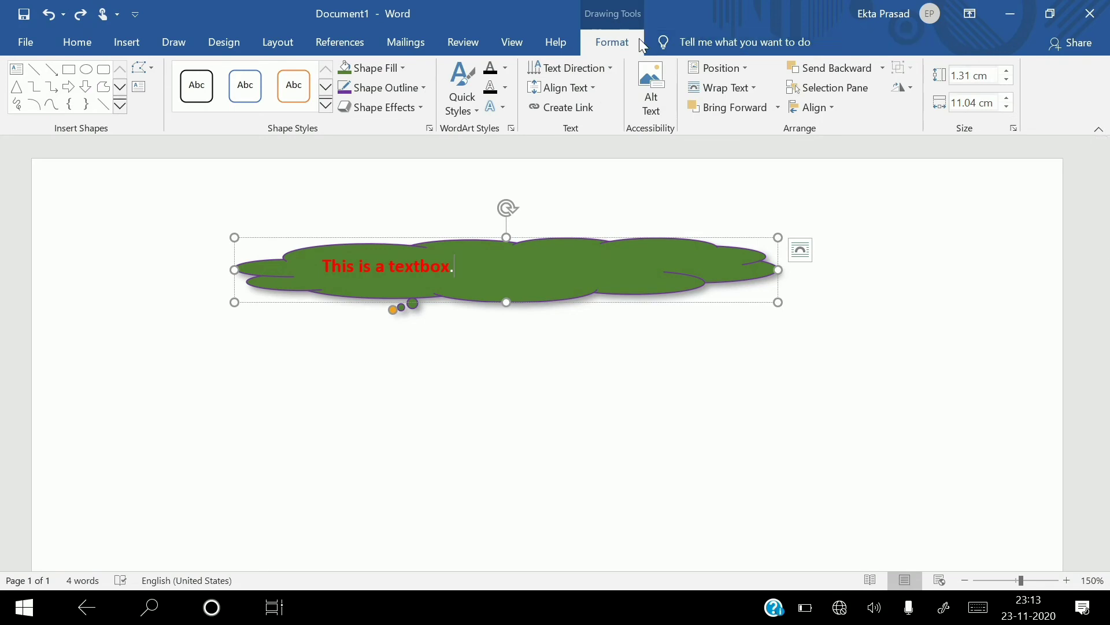
click(478, 114)
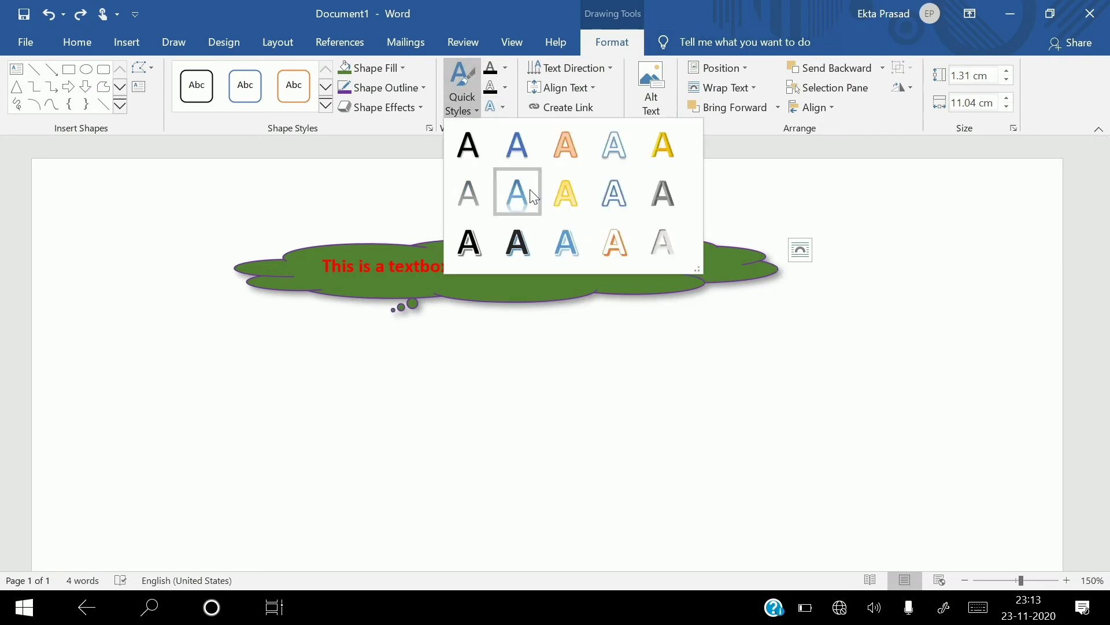
click(485, 203)
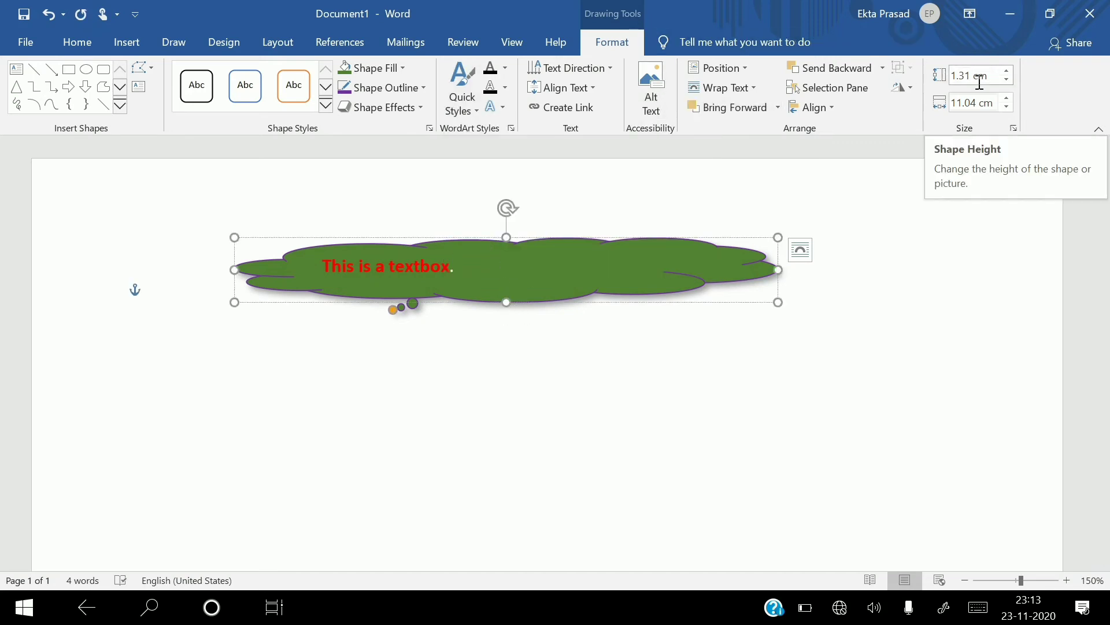
Set the callout text box's width to 20 cm.
click(963, 102)
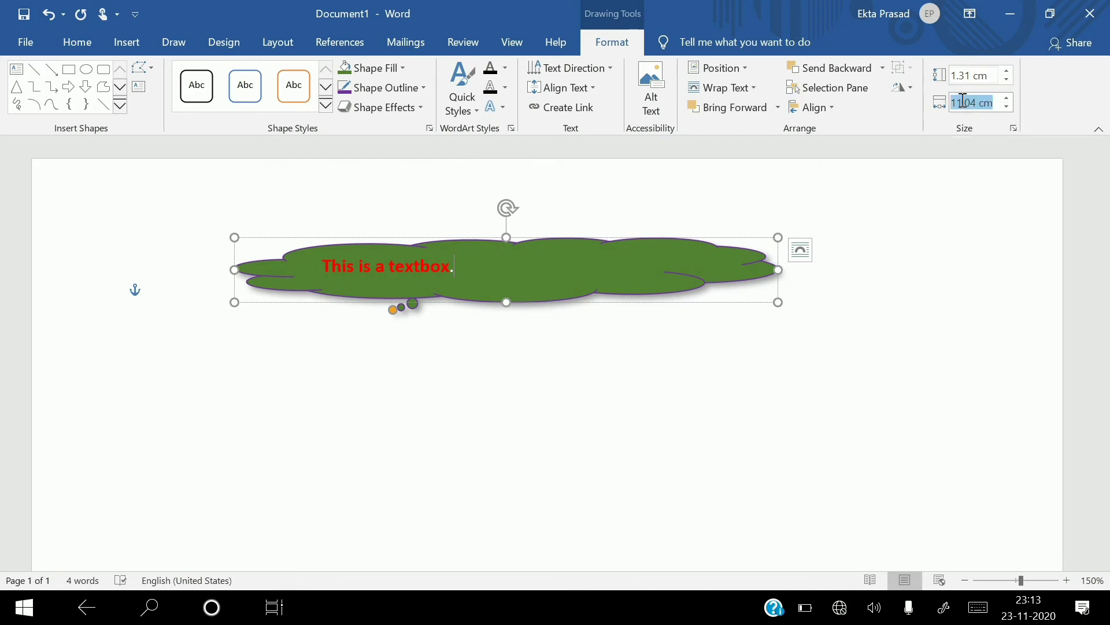
key(BackSpace)
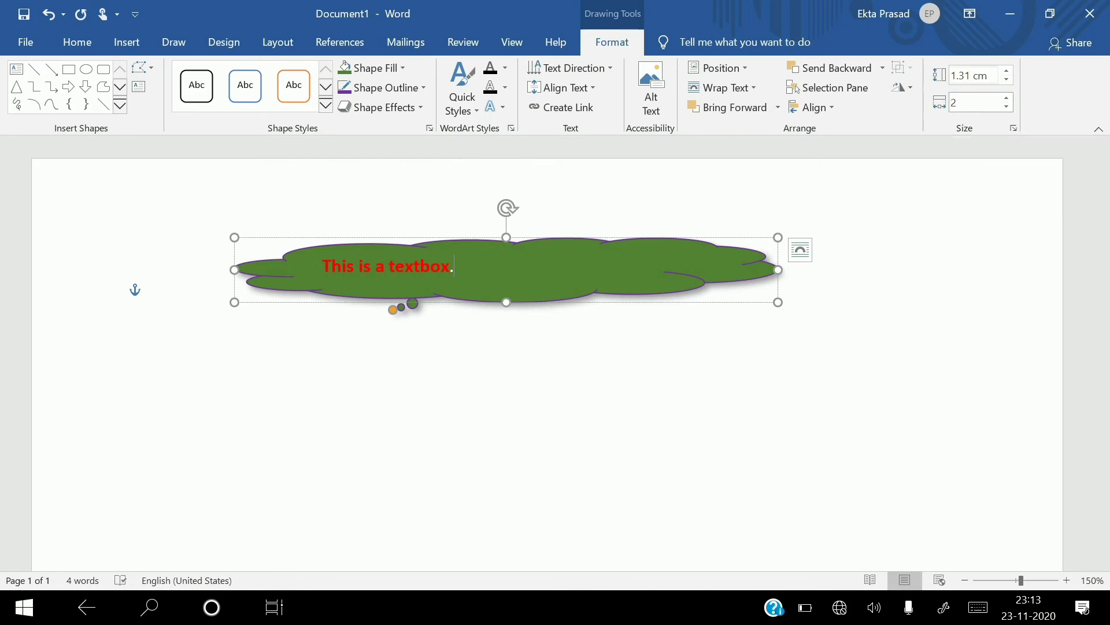
click(960, 138)
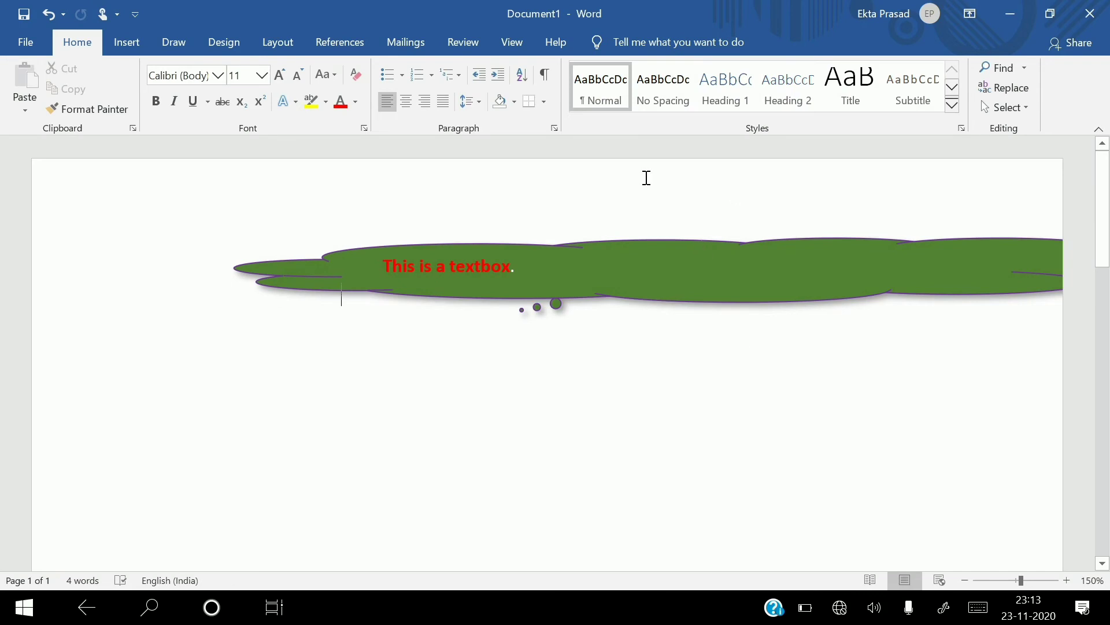
Delete the callout text box and indent the empty first line by three tab stops.
click(512, 298)
click(612, 43)
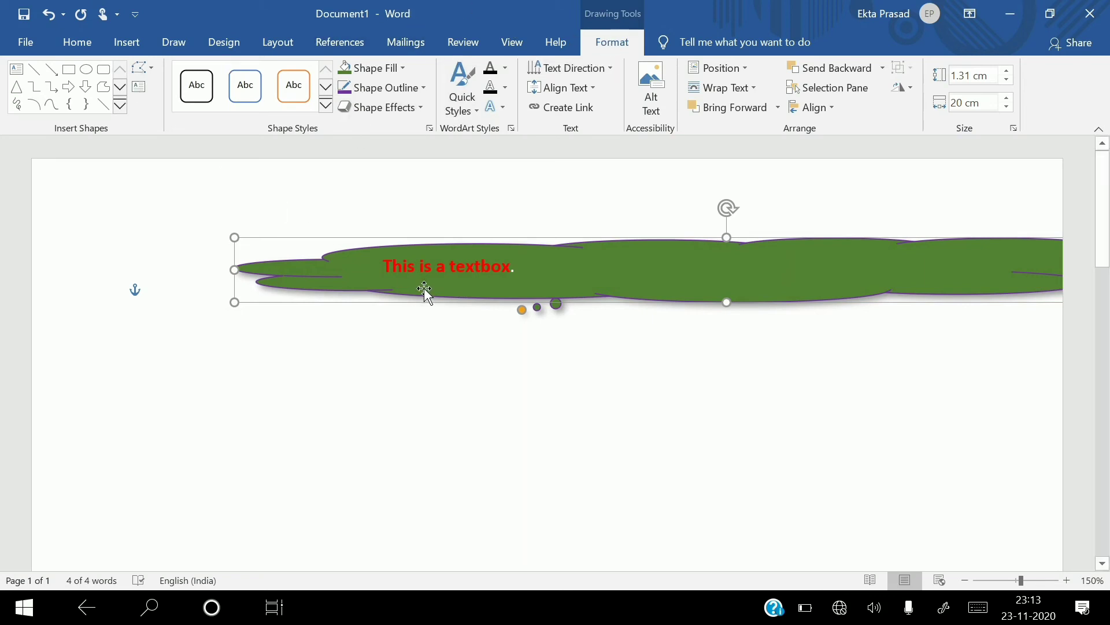
key(Delete)
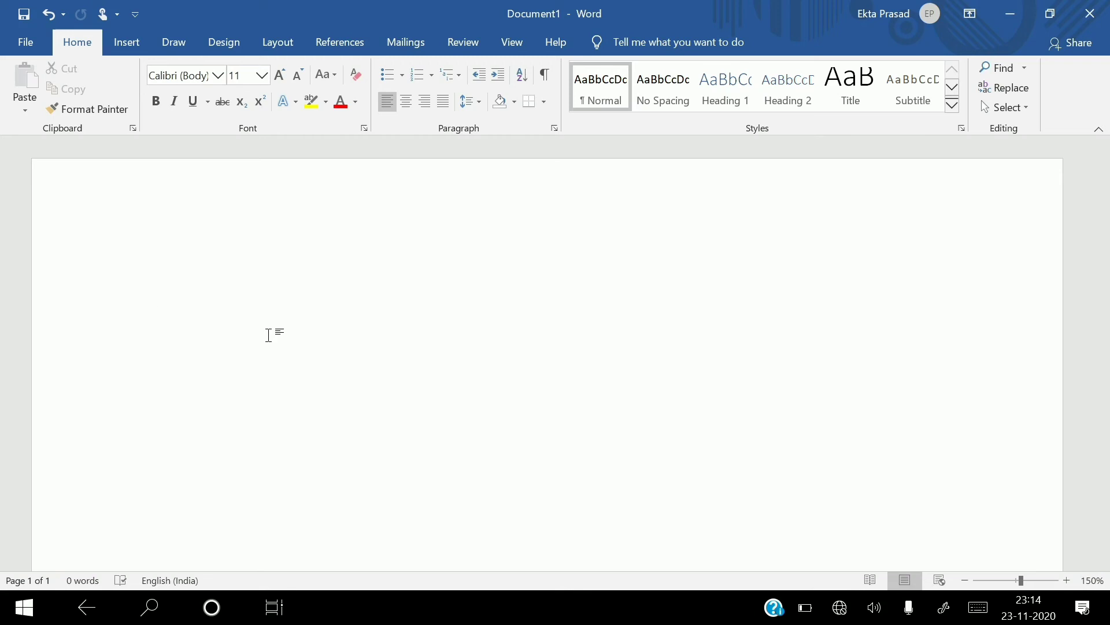
key(Tab)
key(Tab)
key(Tab)
Draw a freehand rectangular frame with a circle inside it on the right side of the page, using the orange pen.
click(188, 44)
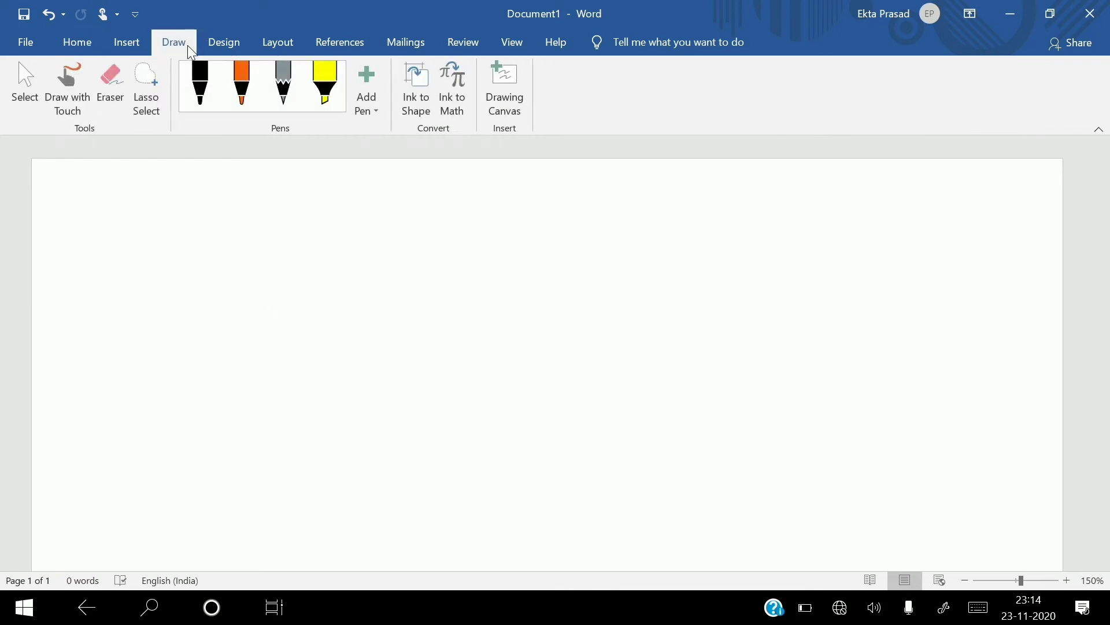
click(246, 87)
drag(767, 207, 784, 386)
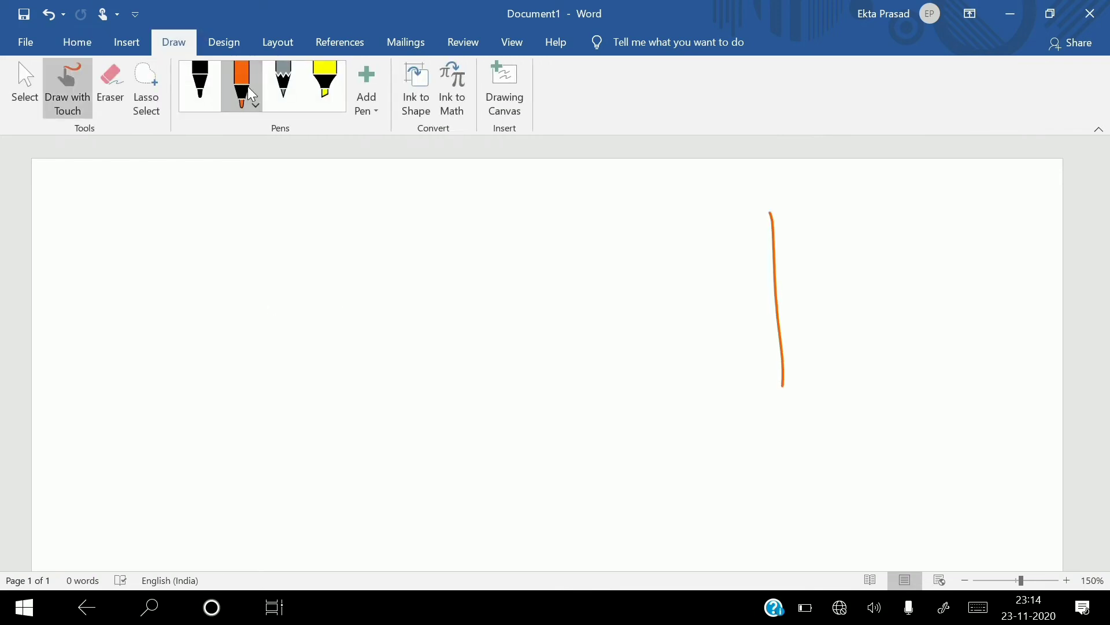
mouse_move(766, 207)
mouse_down()
mouse_move(930, 372)
mouse_move(781, 386)
mouse_up()
mouse_move(850, 224)
mouse_down()
mouse_move(816, 272)
mouse_move(821, 235)
mouse_up()
Draw sun rays radiating all around the circle with the orange pen.
drag(819, 280, 765, 362)
drag(838, 313, 803, 392)
drag(881, 309, 945, 360)
drag(898, 268, 960, 290)
drag(861, 319, 847, 399)
drag(776, 240, 850, 261)
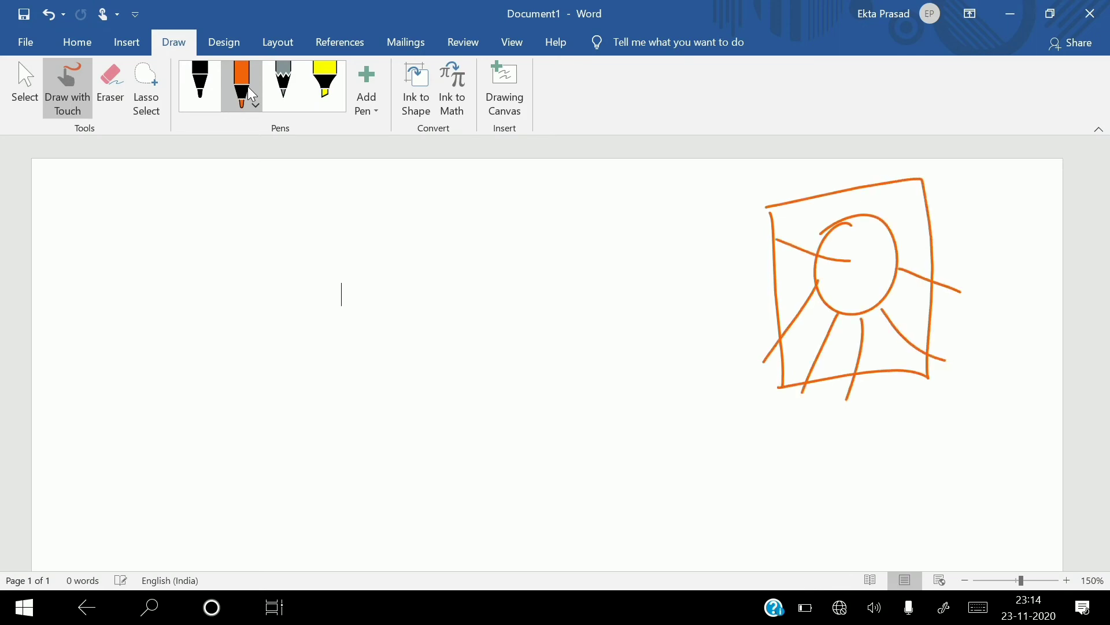
drag(822, 195, 844, 242)
drag(889, 185, 874, 242)
drag(923, 198, 883, 263)
Handwrite the word SUN in orange ink below the sun drawing.
mouse_move(831, 416)
mouse_down()
mouse_move(821, 463)
mouse_move(761, 473)
mouse_up()
mouse_move(853, 413)
mouse_down()
mouse_move(876, 473)
mouse_move(894, 399)
mouse_up()
mouse_move(939, 415)
mouse_down()
mouse_move(958, 473)
mouse_move(1005, 428)
mouse_up()
drag(977, 371, 994, 449)
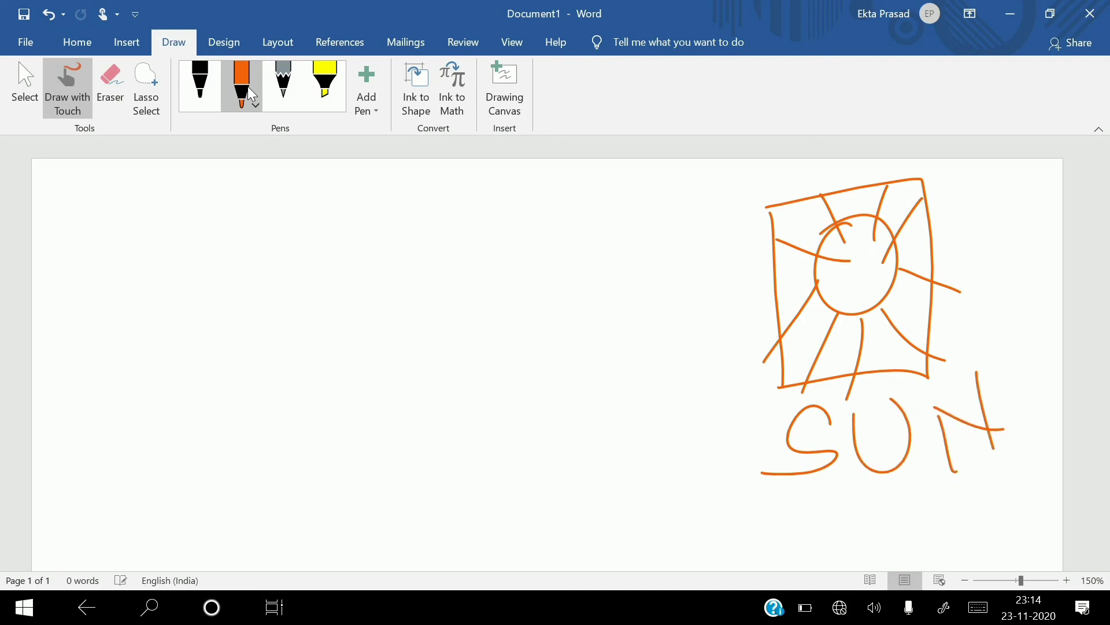
Add two more side rays, fill the sun's circle with orange scribbles, and turn off drawing with touch.
drag(821, 276, 753, 298)
drag(894, 286, 943, 305)
mouse_move(873, 229)
mouse_down()
mouse_move(827, 278)
mouse_move(879, 243)
mouse_move(850, 289)
mouse_move(867, 301)
mouse_move(856, 309)
mouse_up()
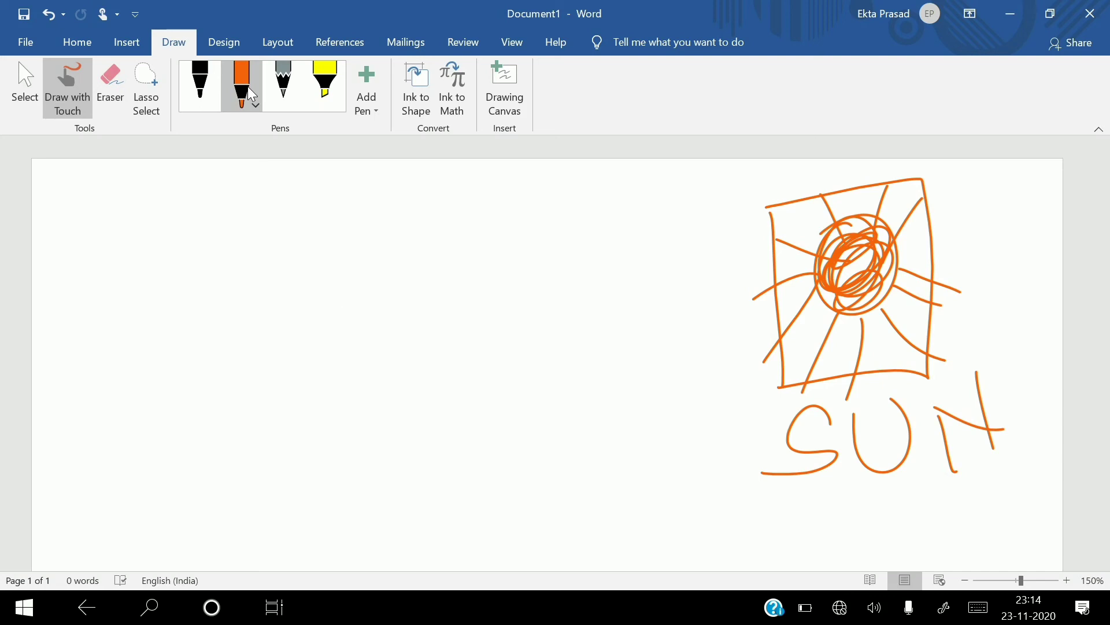
click(67, 88)
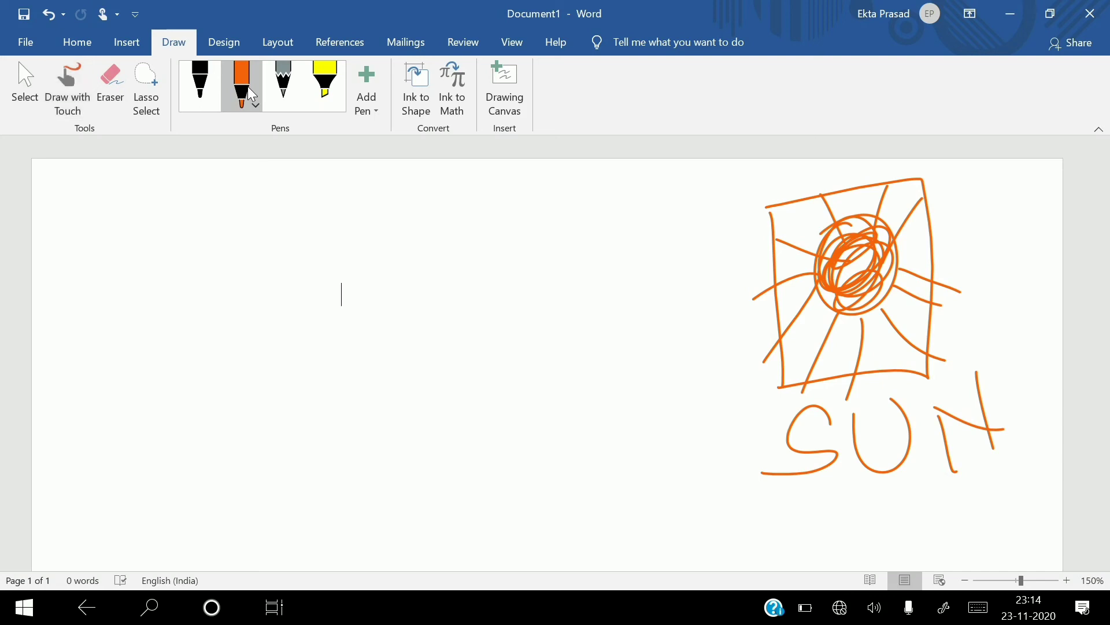
click(77, 42)
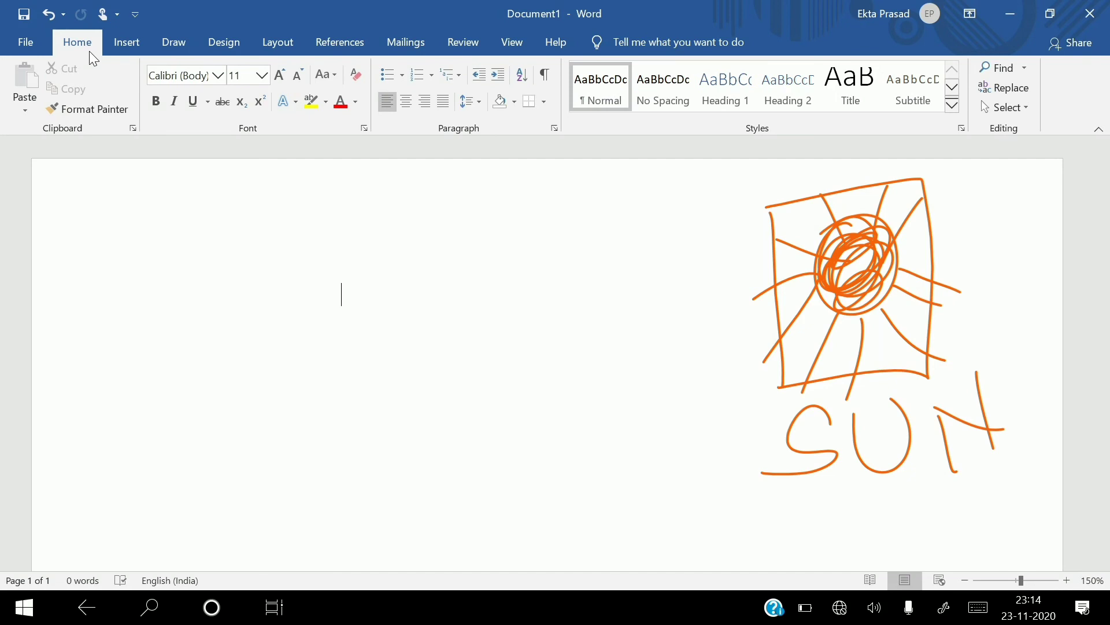
Delete the sun drawing and add a blank line to the empty document.
click(856, 266)
key(Delete)
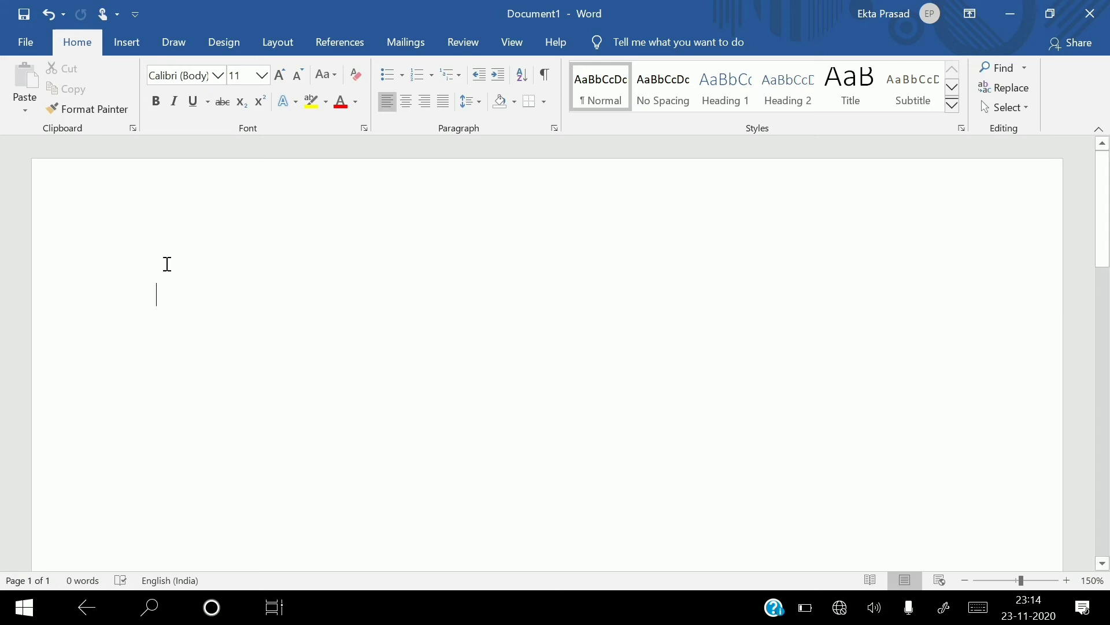
key(Return)
click(142, 40)
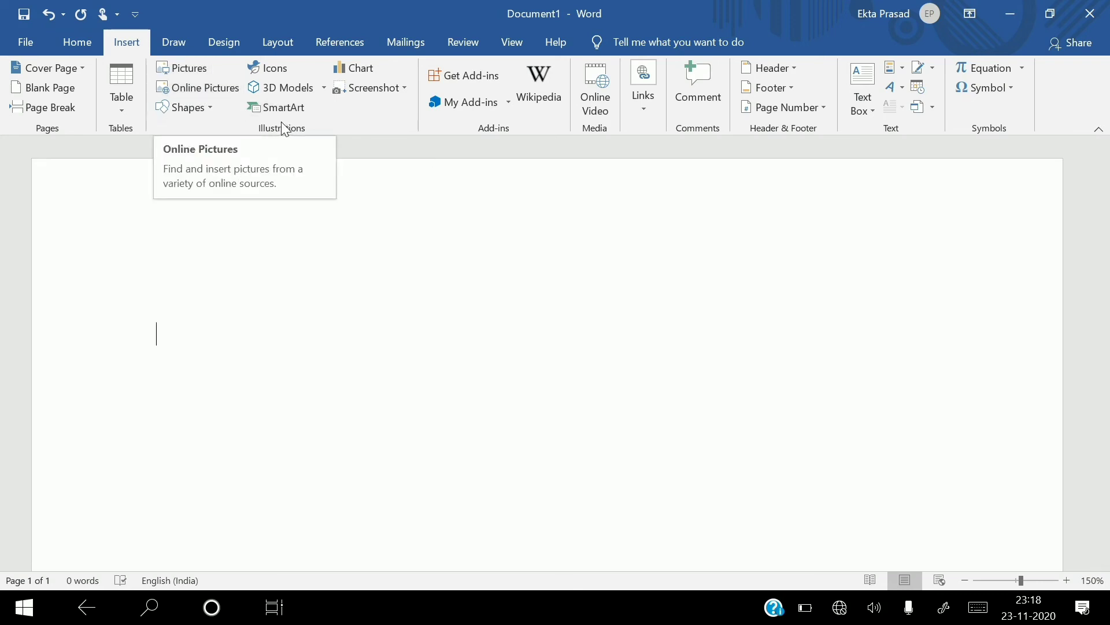
click(203, 65)
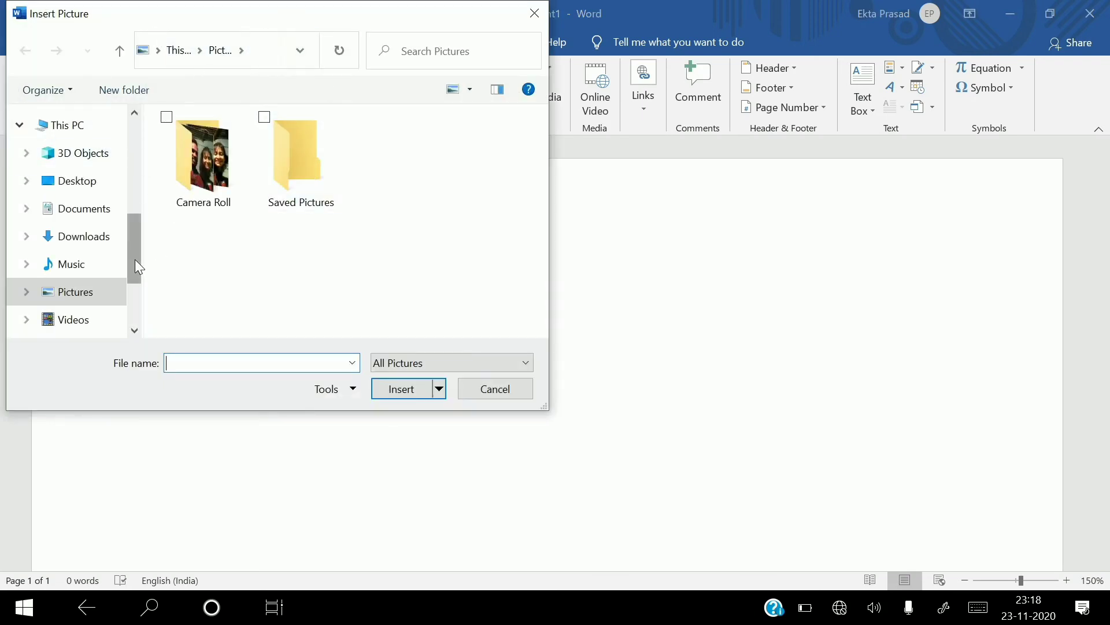
click(91, 133)
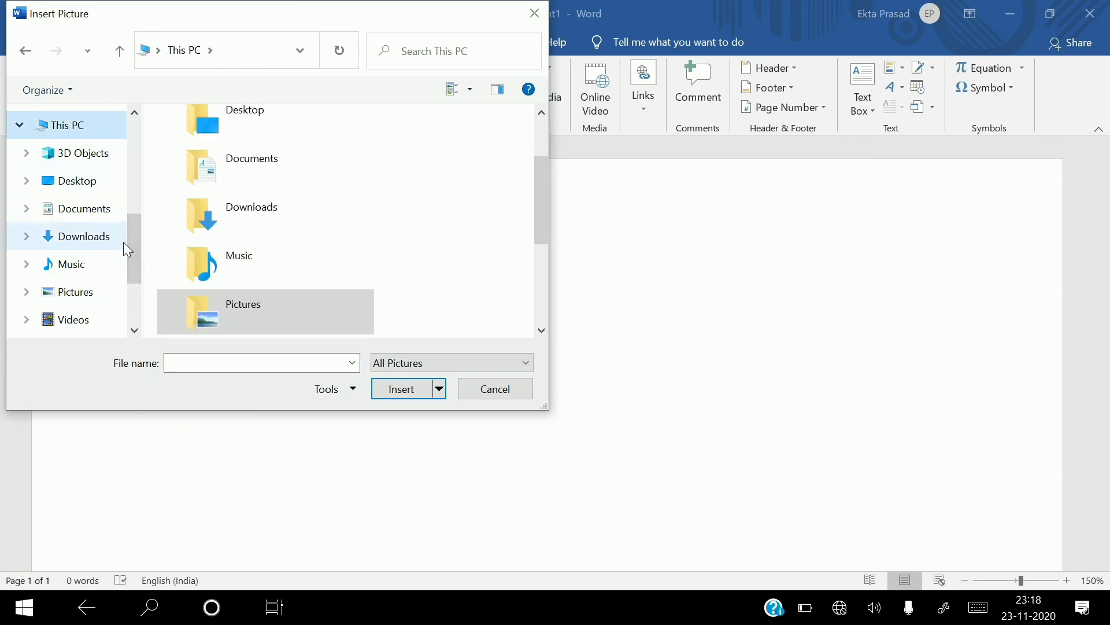
drag(123, 242, 134, 181)
scroll(127, 246, up, 1)
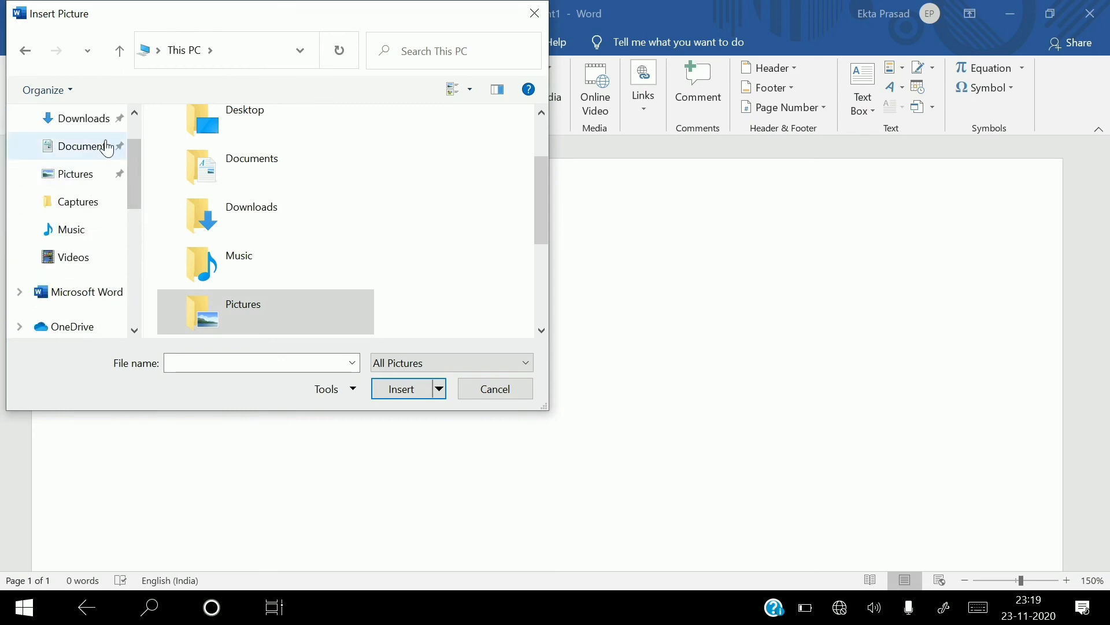
click(92, 202)
click(203, 186)
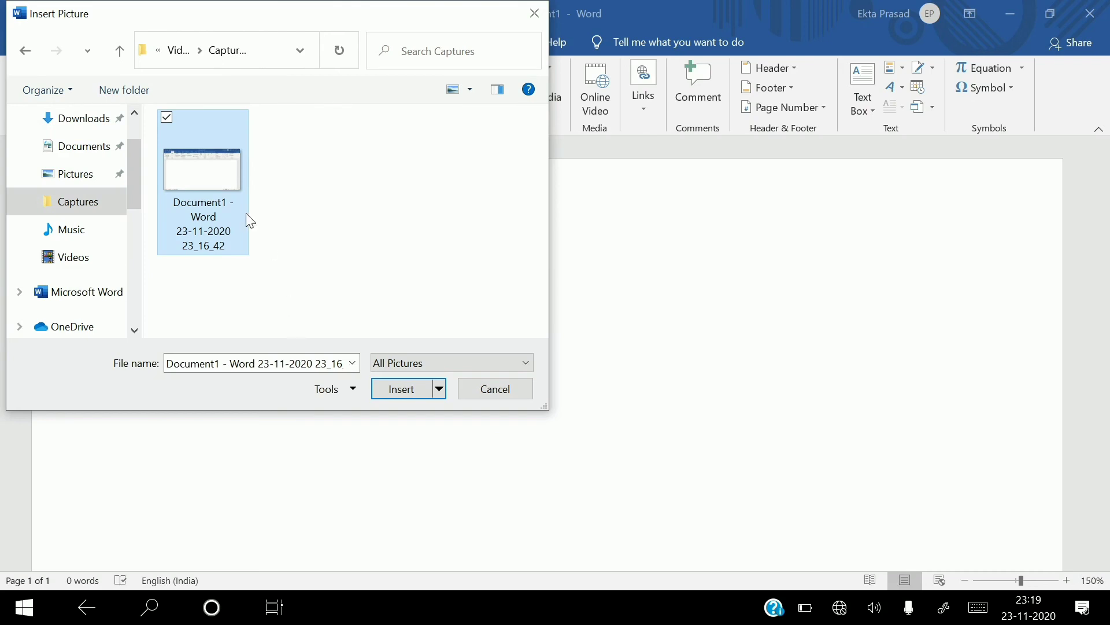
click(405, 396)
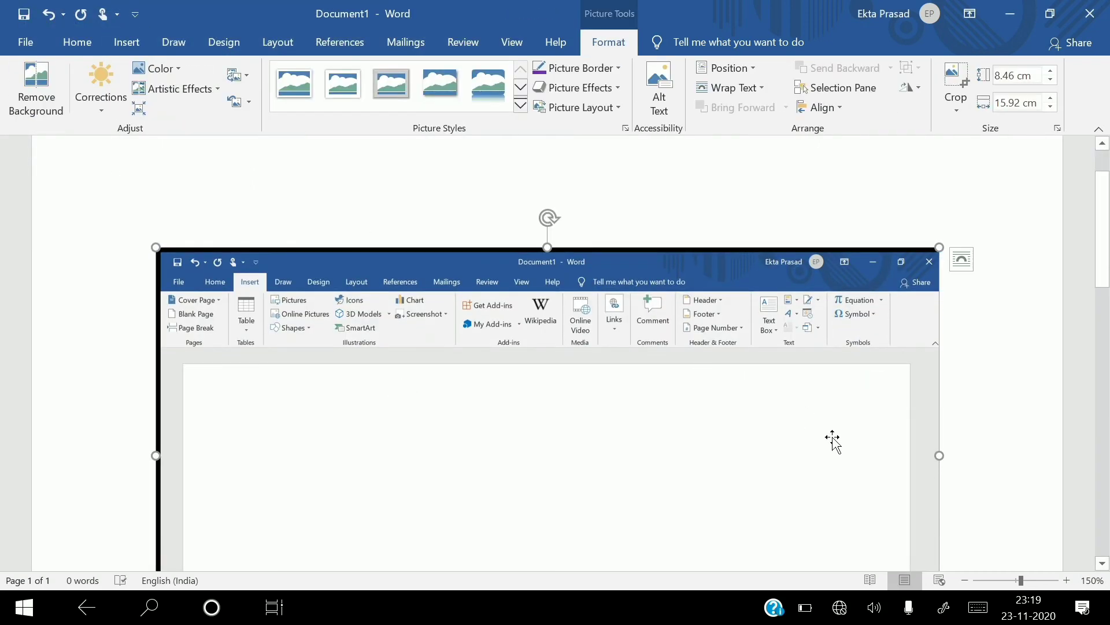
Resize the inserted picture to about 5.74 cm high and 9.7 cm wide.
drag(1103, 277, 1104, 300)
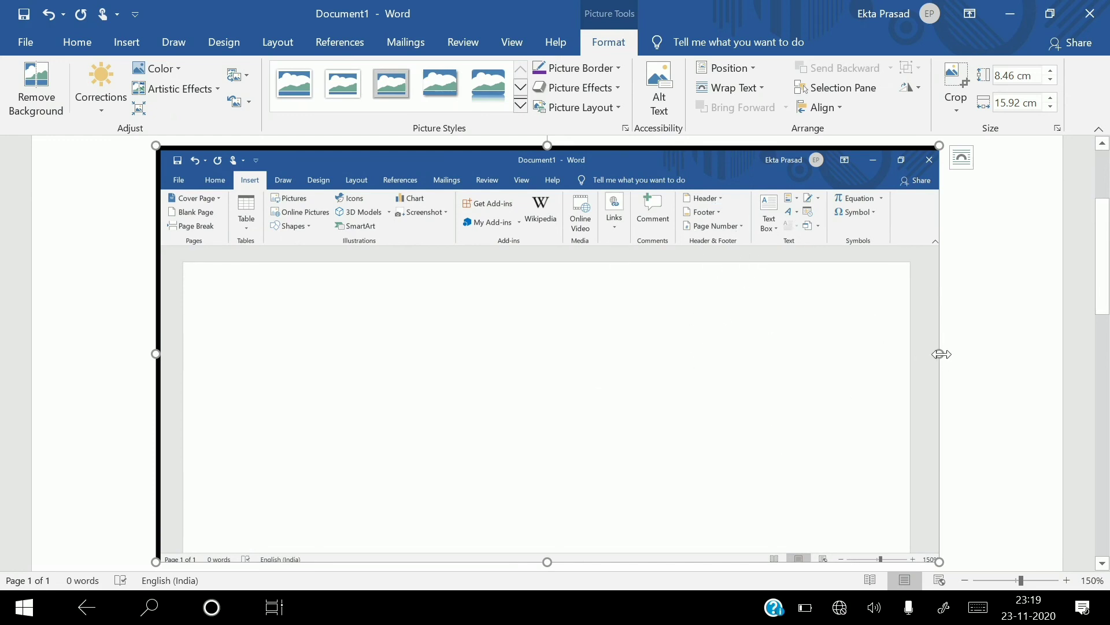
drag(941, 353, 745, 354)
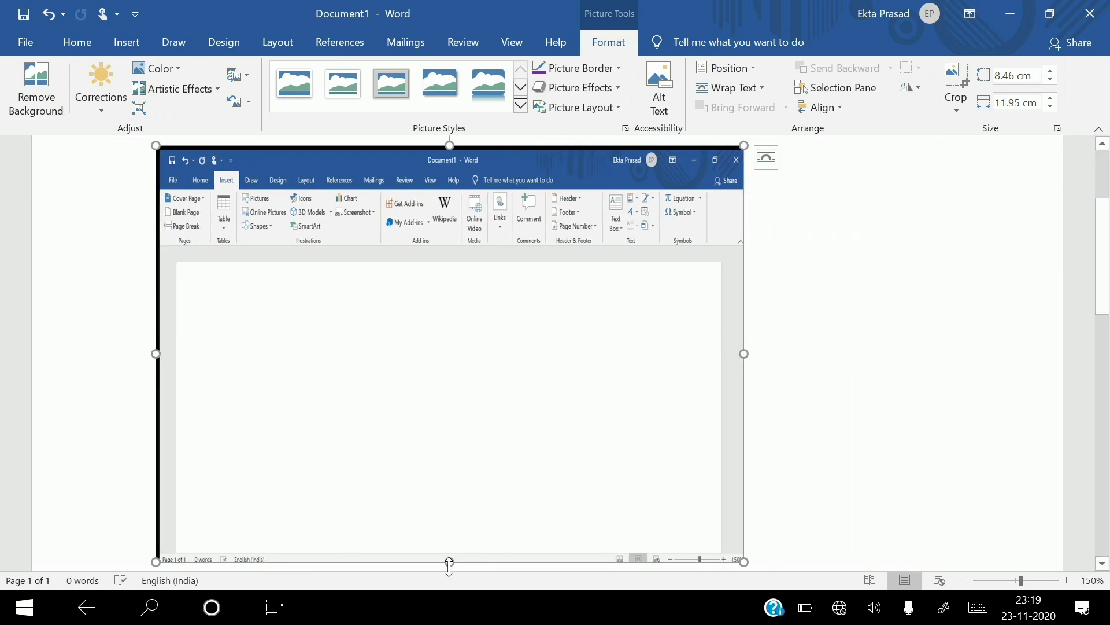
drag(449, 561, 449, 428)
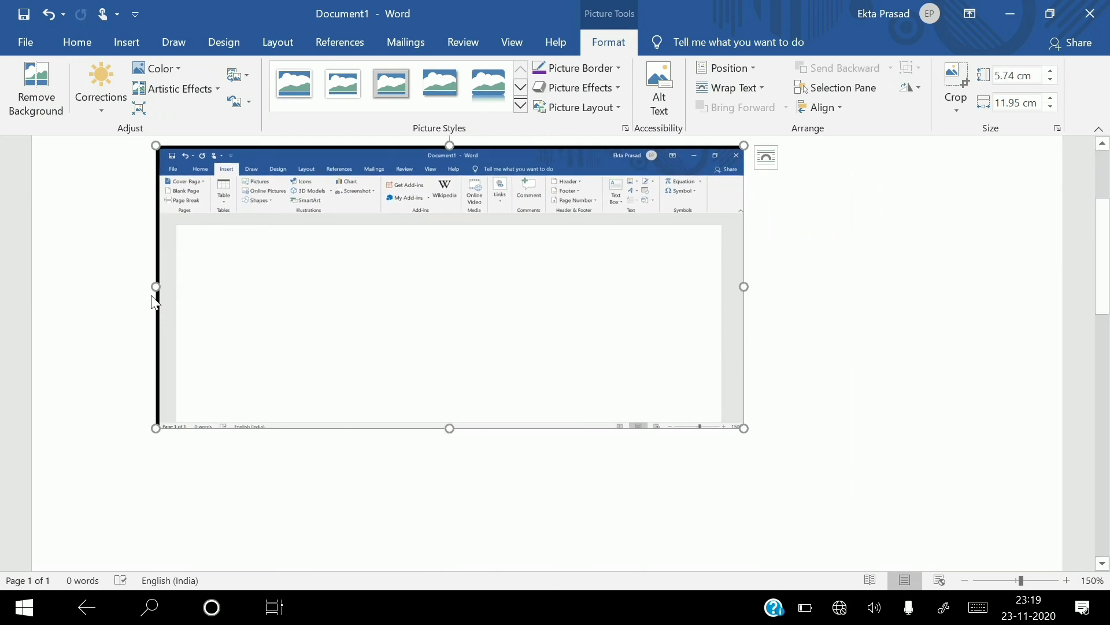
drag(156, 286, 265, 283)
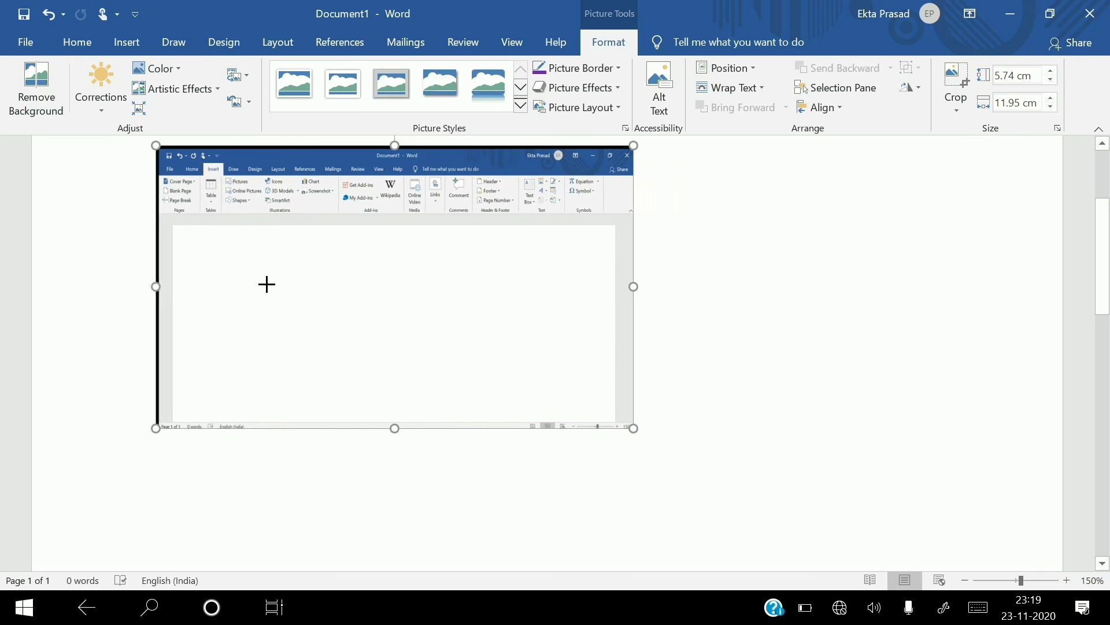
drag(388, 157, 512, 166)
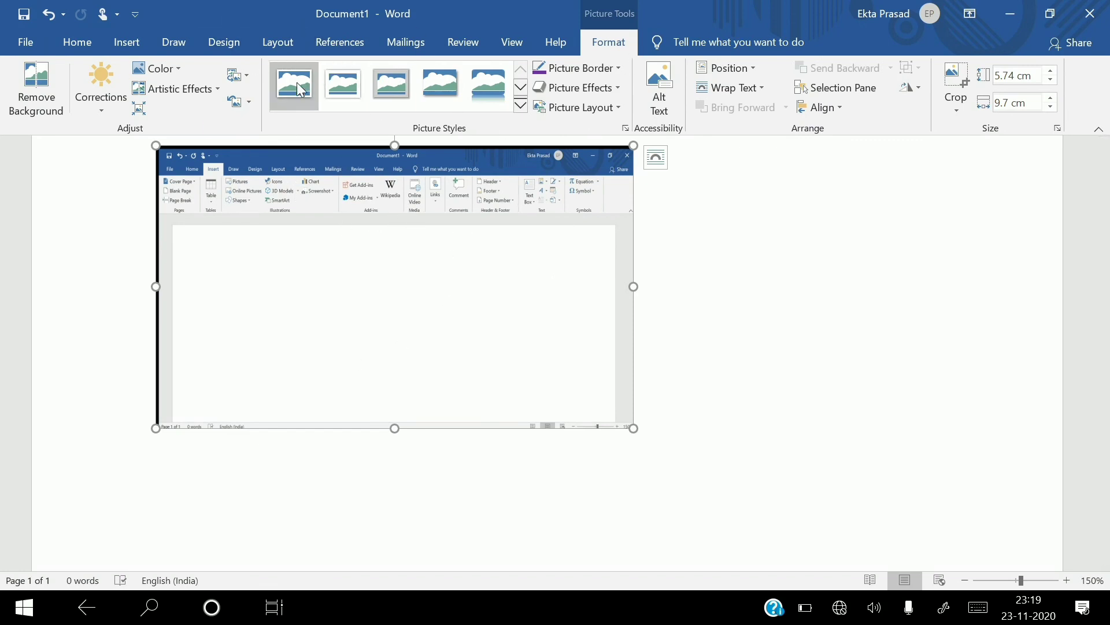
Apply the last oval metal-frame style to the picture and position it top centre with text wrapping.
click(521, 105)
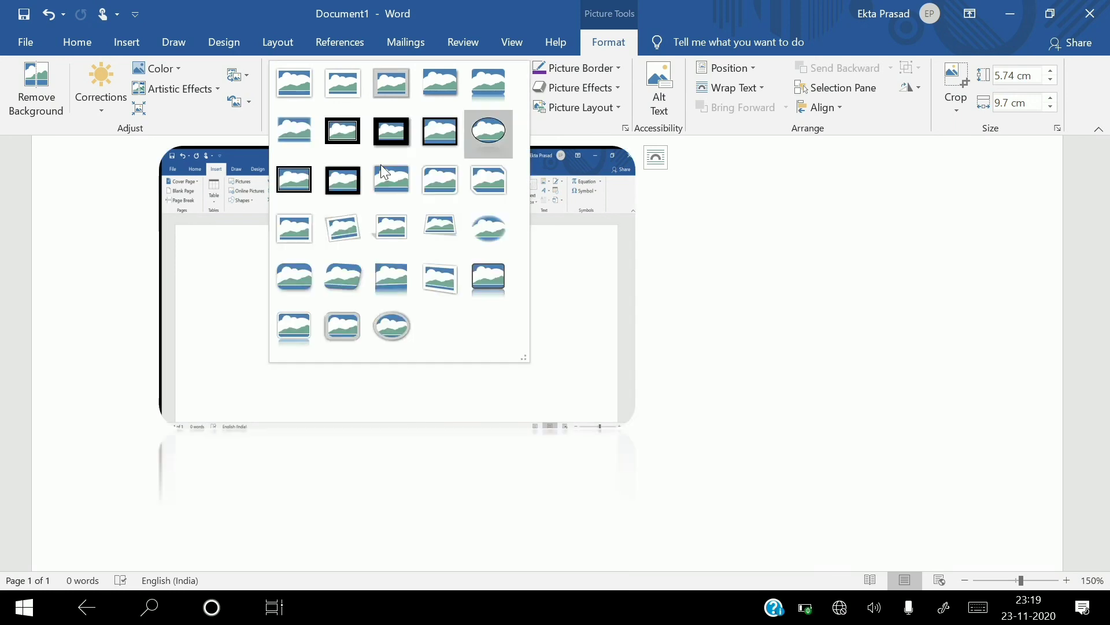
click(390, 327)
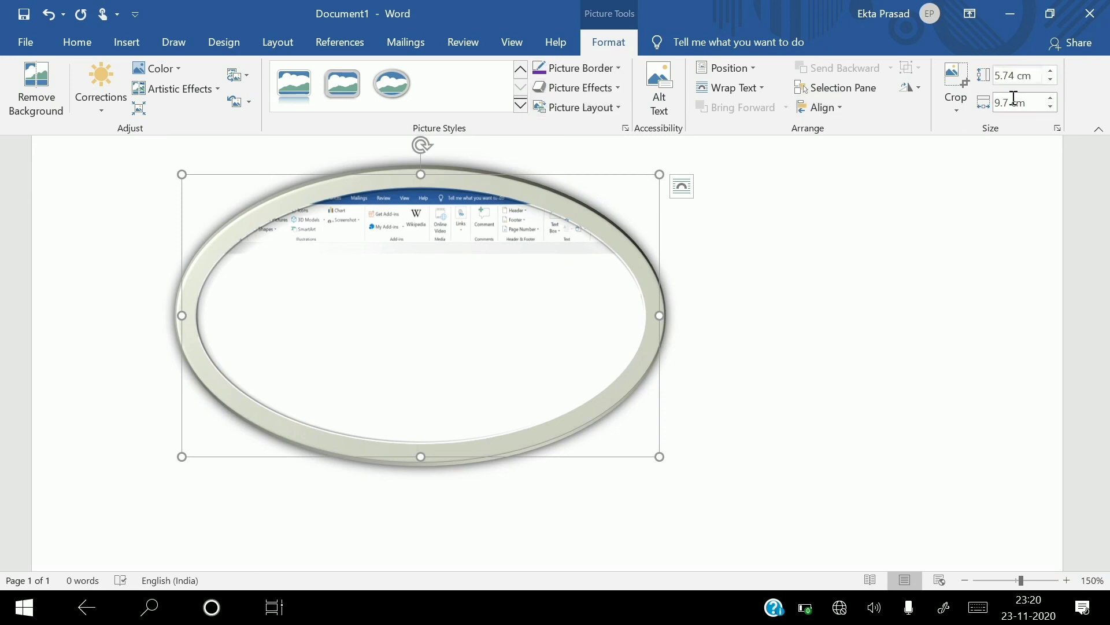
click(745, 65)
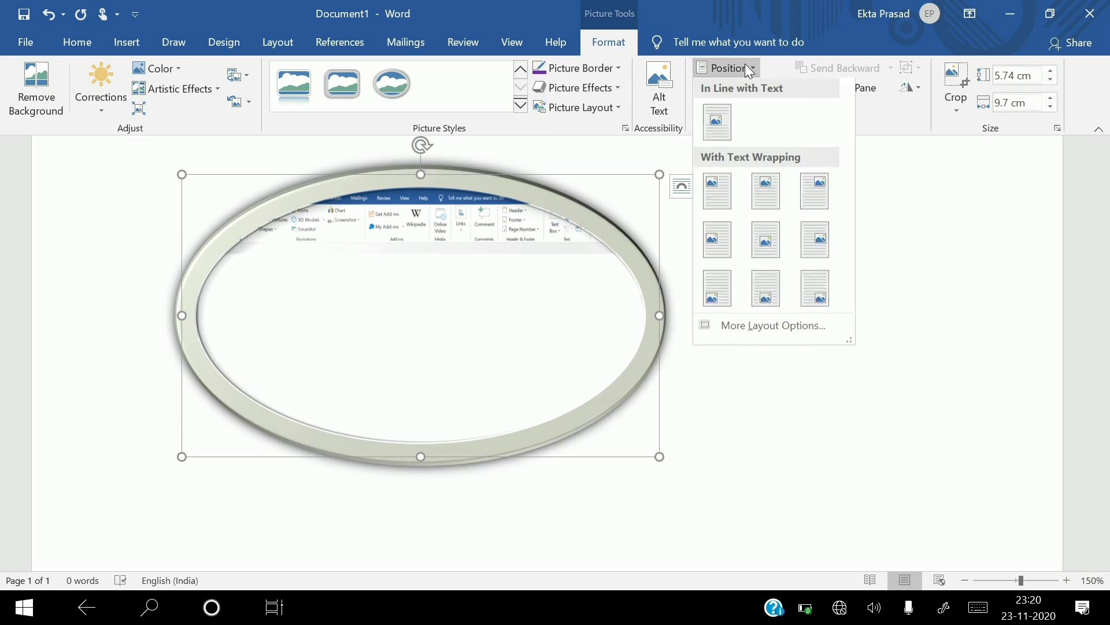
click(764, 196)
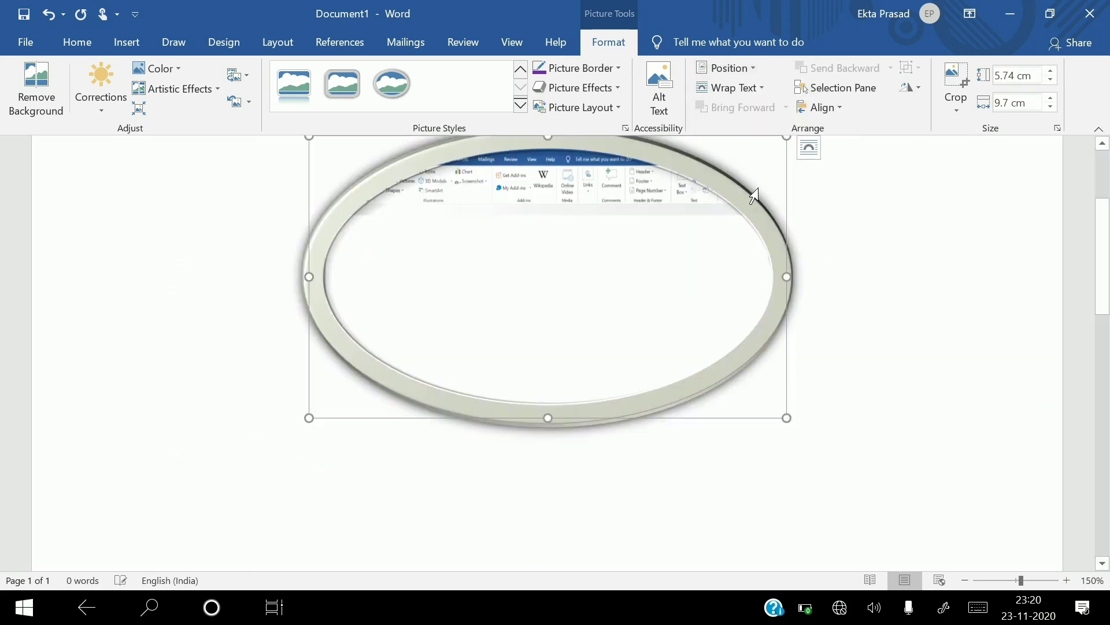
click(747, 89)
click(636, 202)
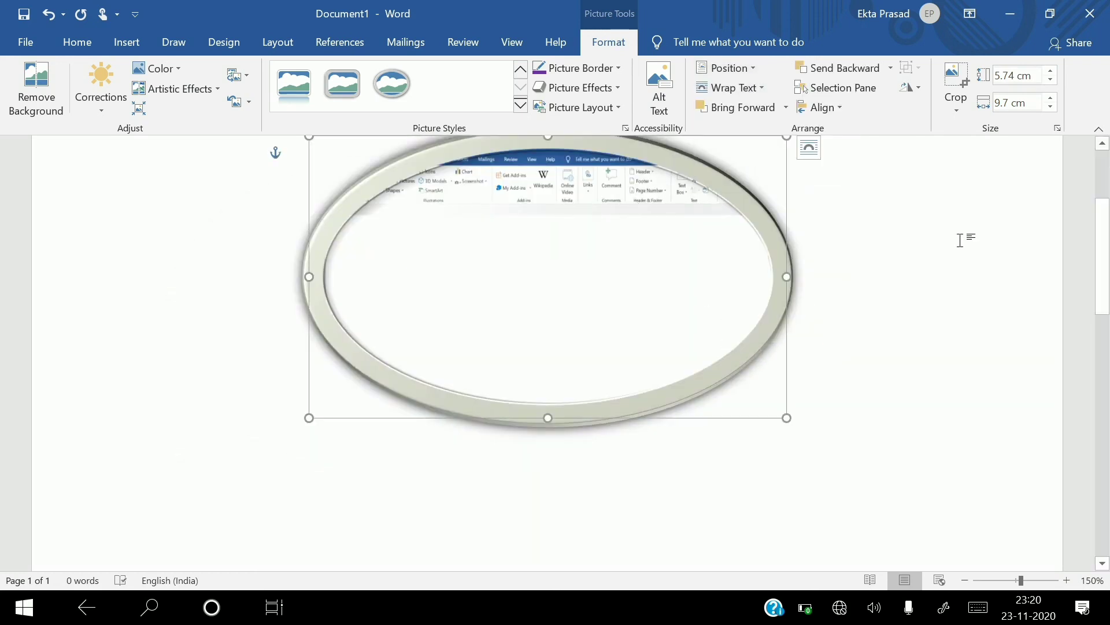
click(1103, 144)
click(1102, 143)
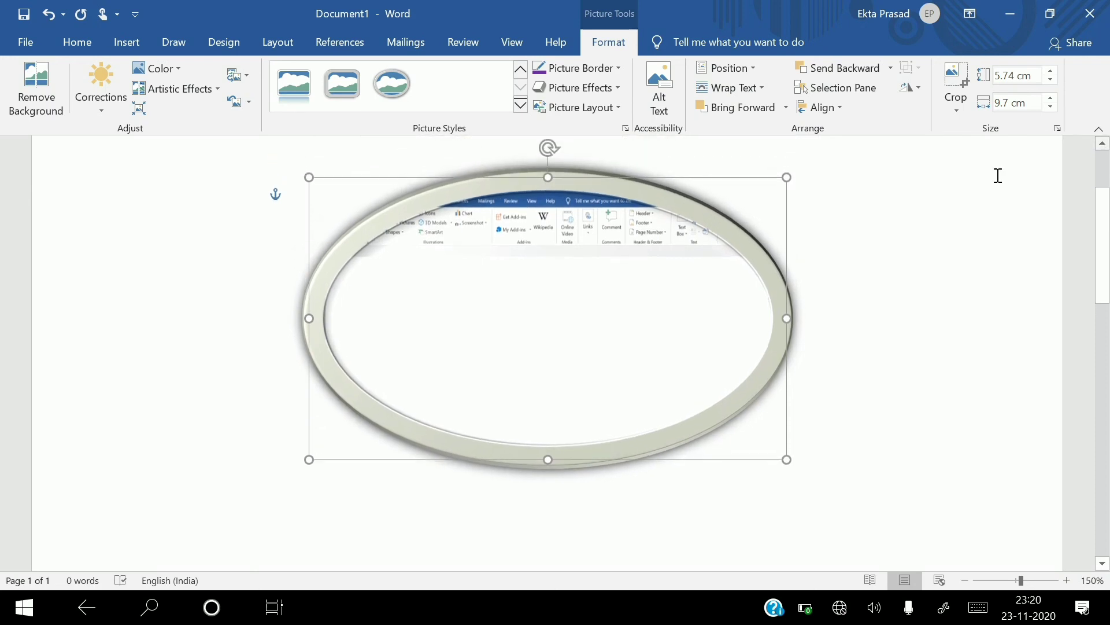
Change the picture to the bevelled rectangle style with reflection and apply the fourth correction in the first brightness/contrast row.
click(297, 96)
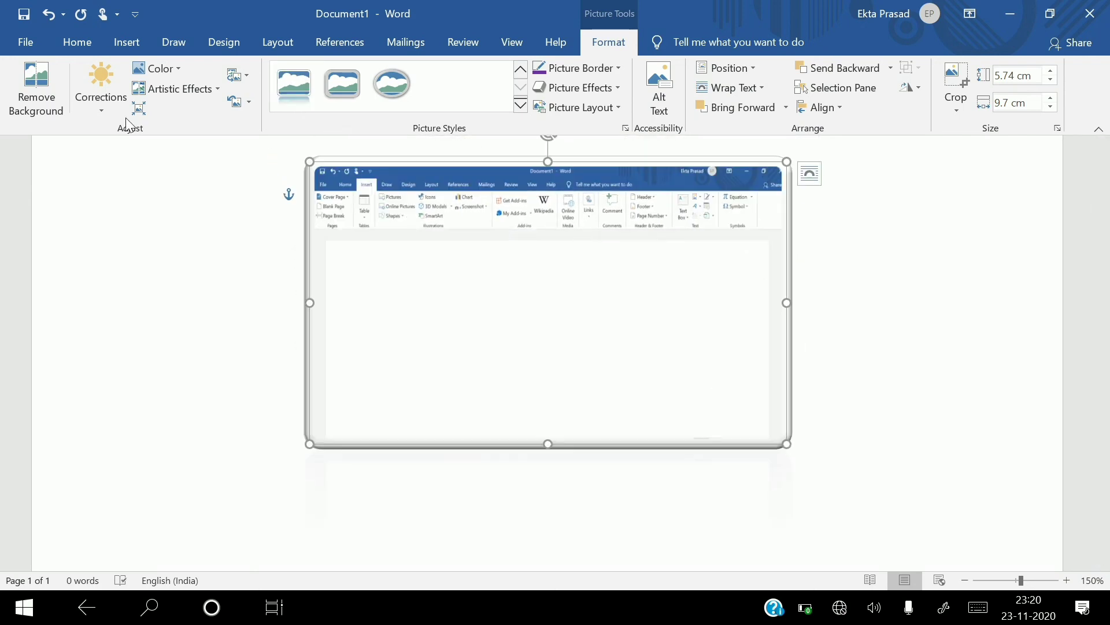
click(77, 88)
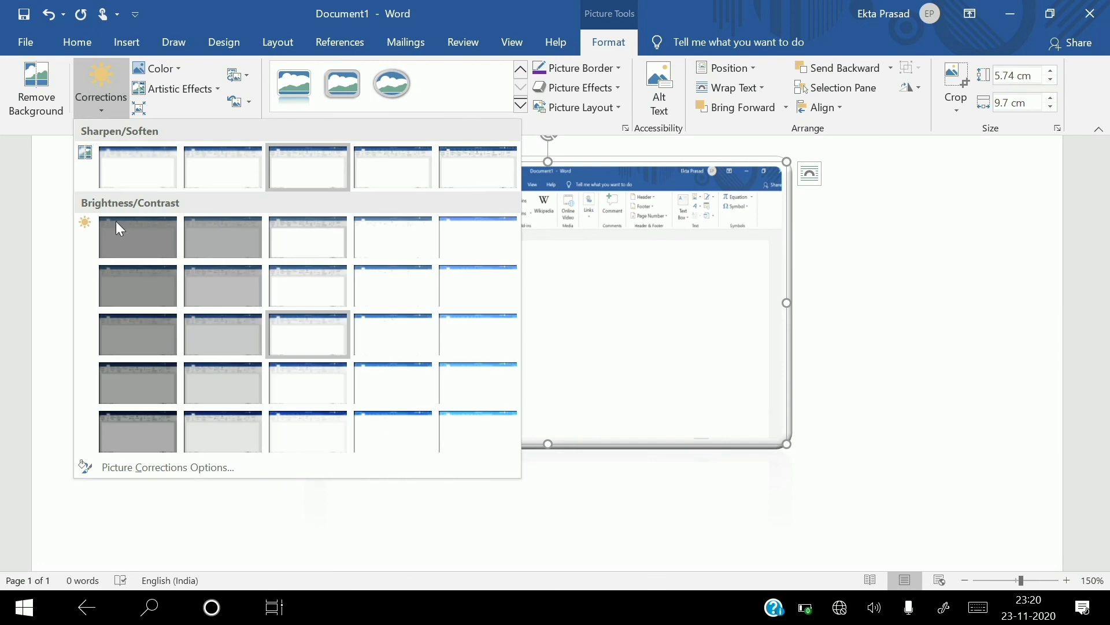
click(415, 259)
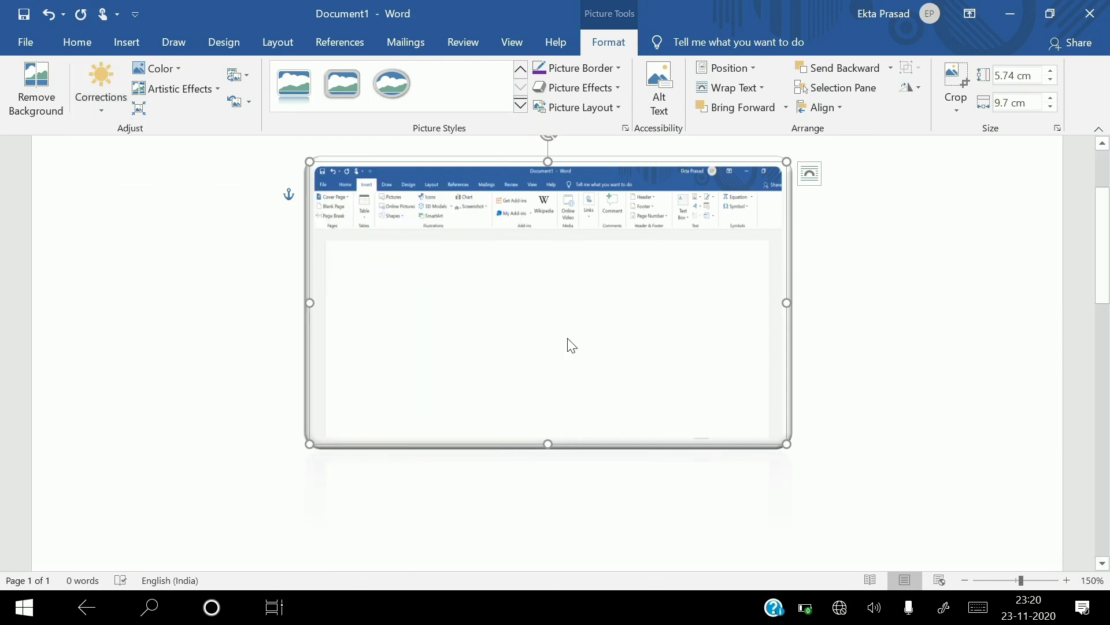
click(1041, 449)
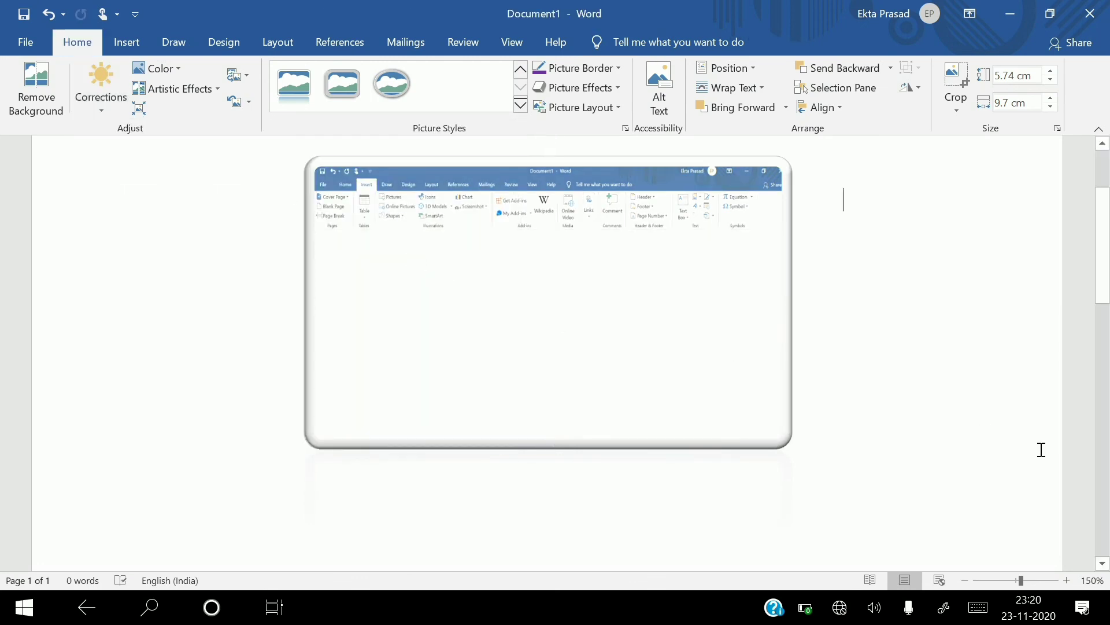
click(637, 332)
click(1002, 387)
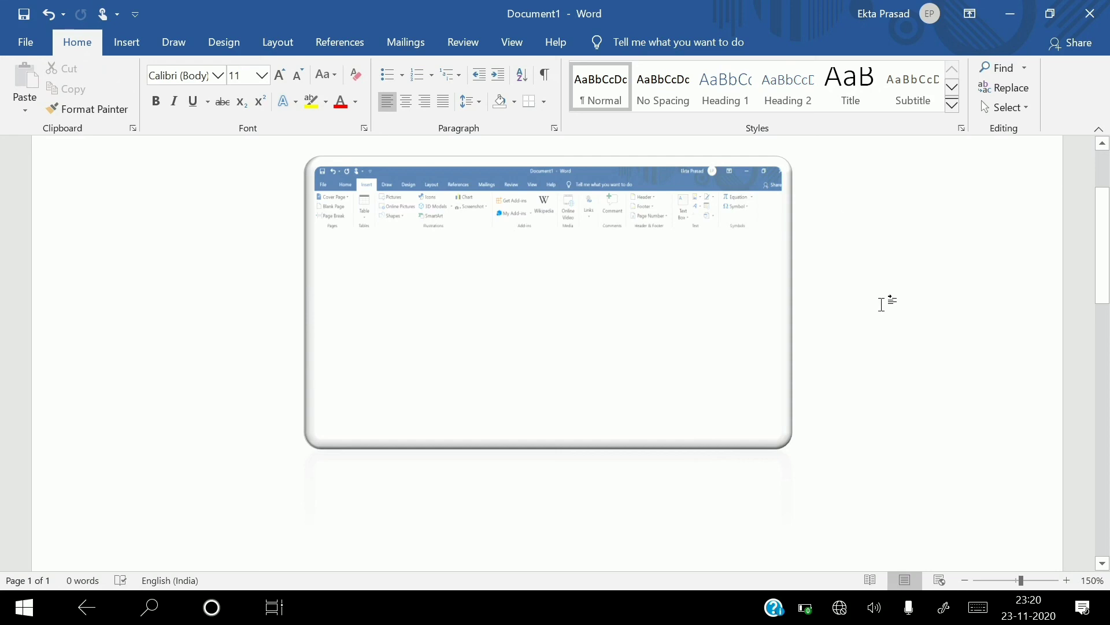
text(this)
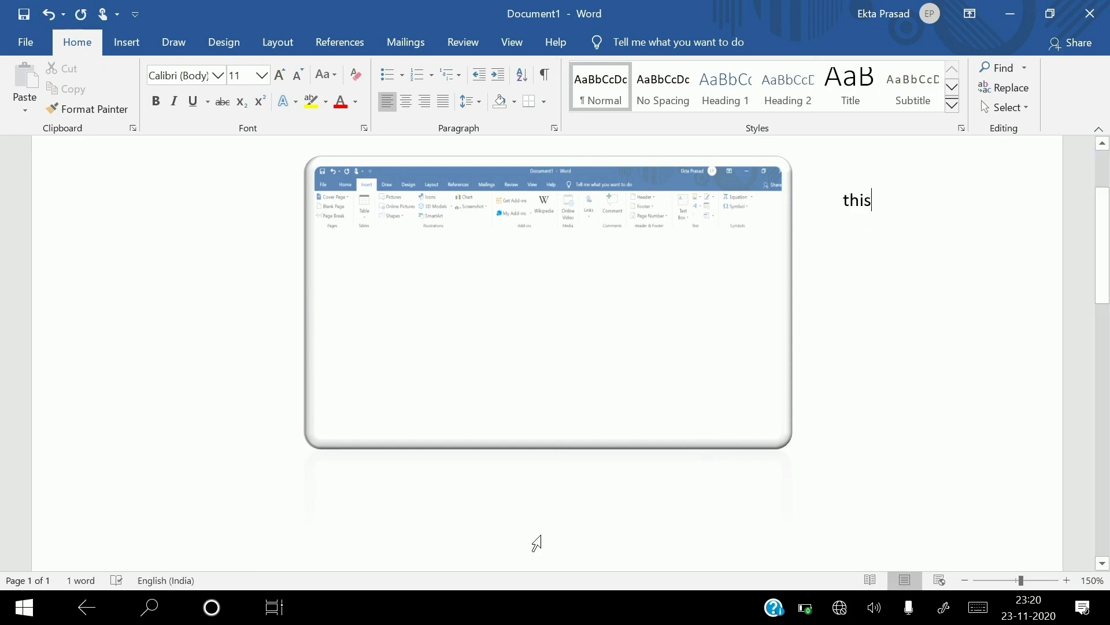
key(ctrl+a)
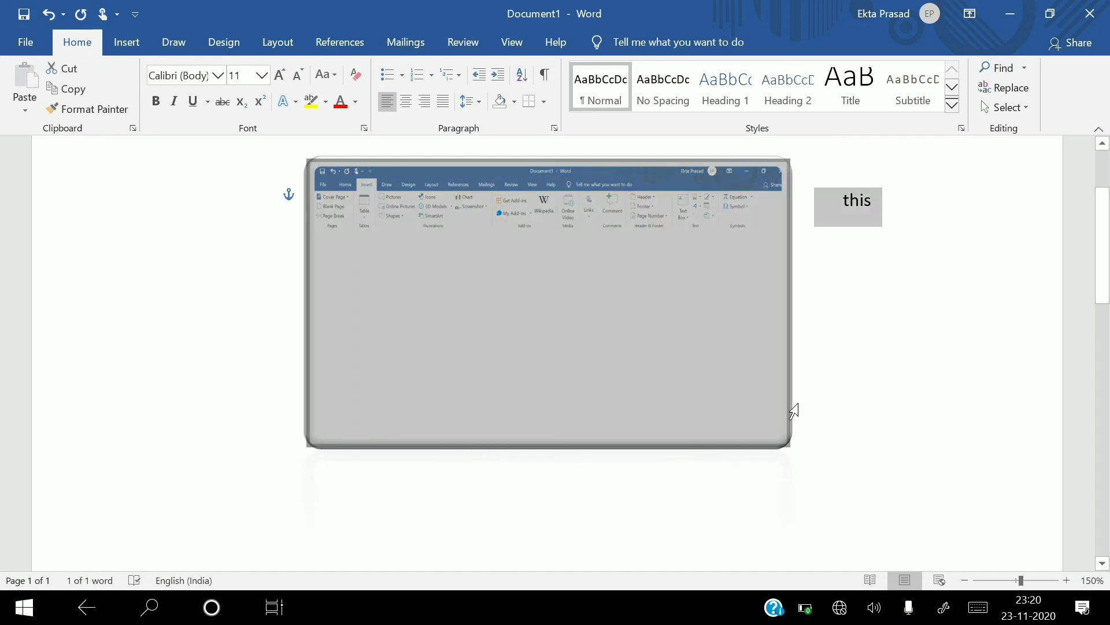
click(429, 513)
click(279, 513)
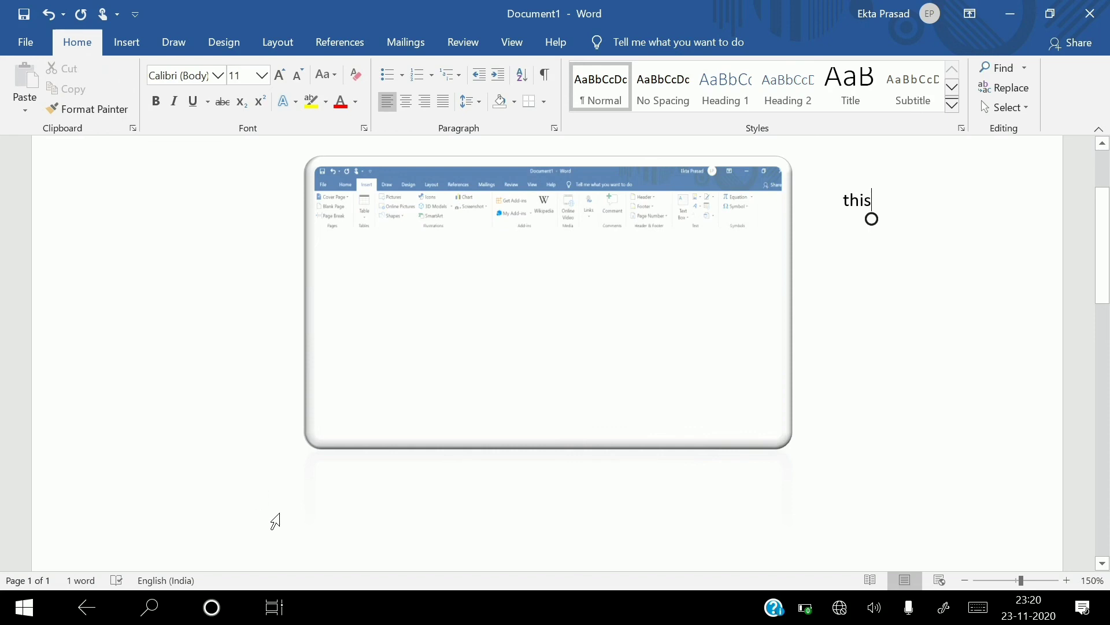
click(297, 528)
Add blank lines to get below the picture and begin a caption there with "This is a".
key(Return)
key(Return)
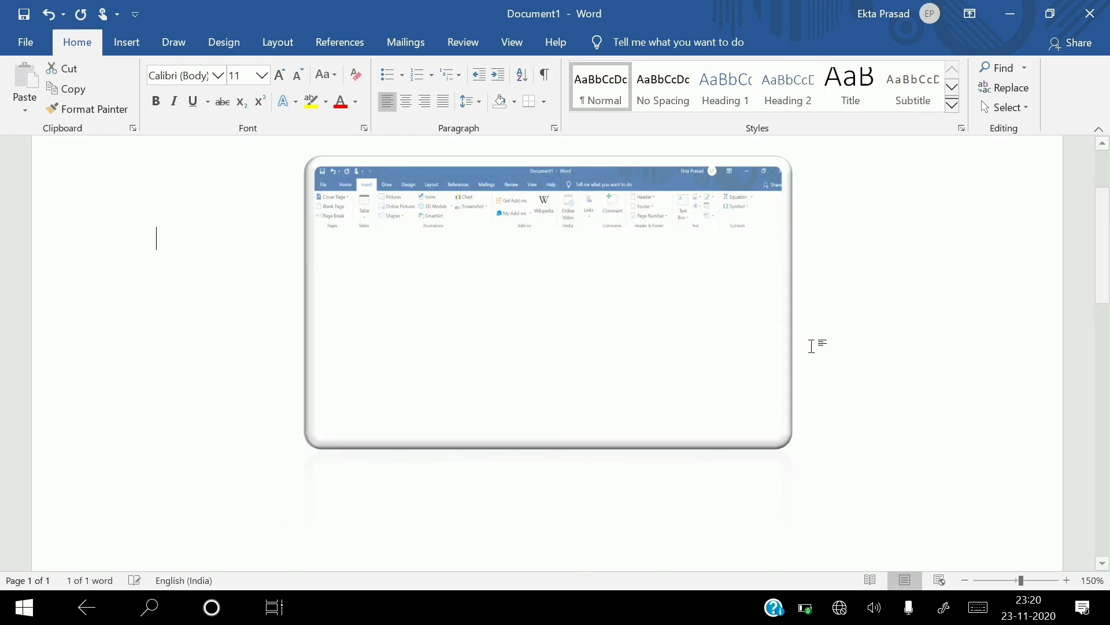
key(Return)
key(Return)
key(Return)
key(Return)
key(Return)
key(Return)
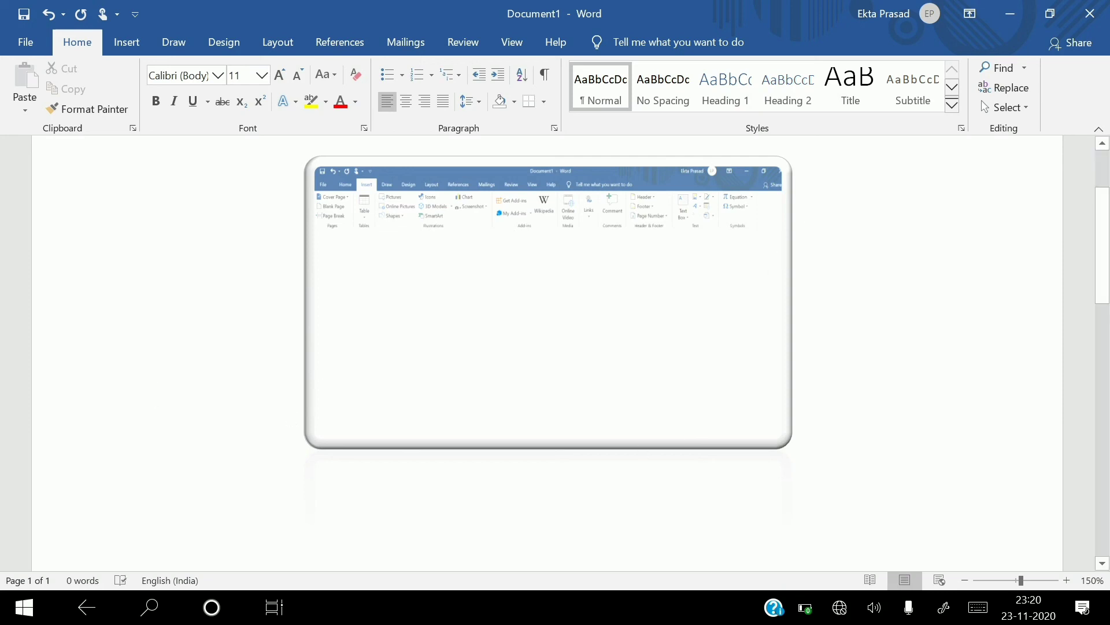
key(Return)
text(this is)
ctrl+scroll(159, 509, up, 2)
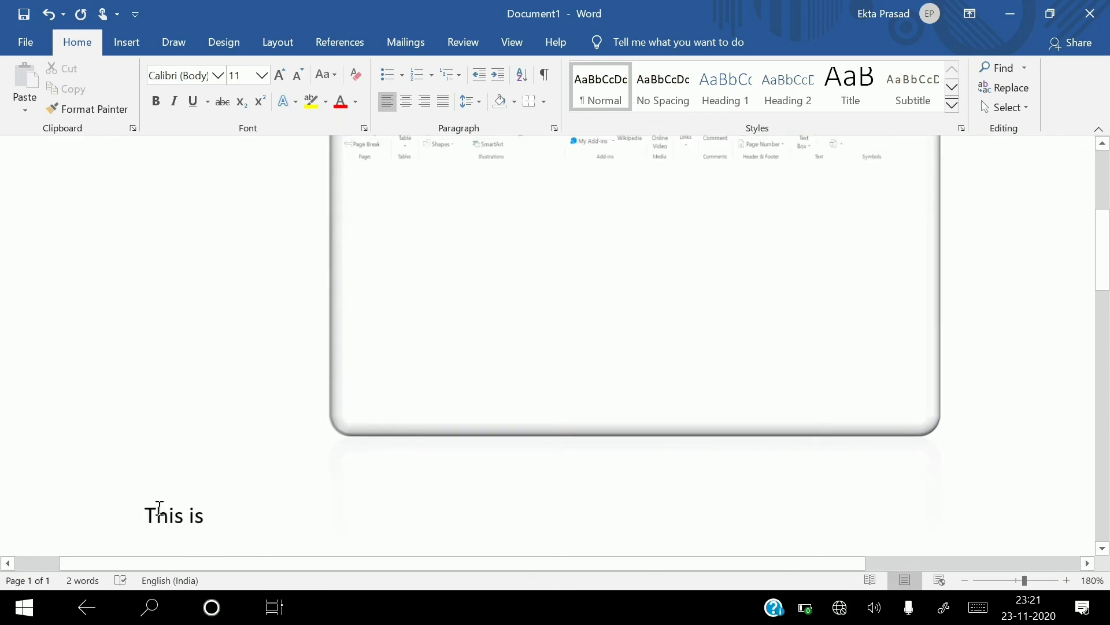
text(a)
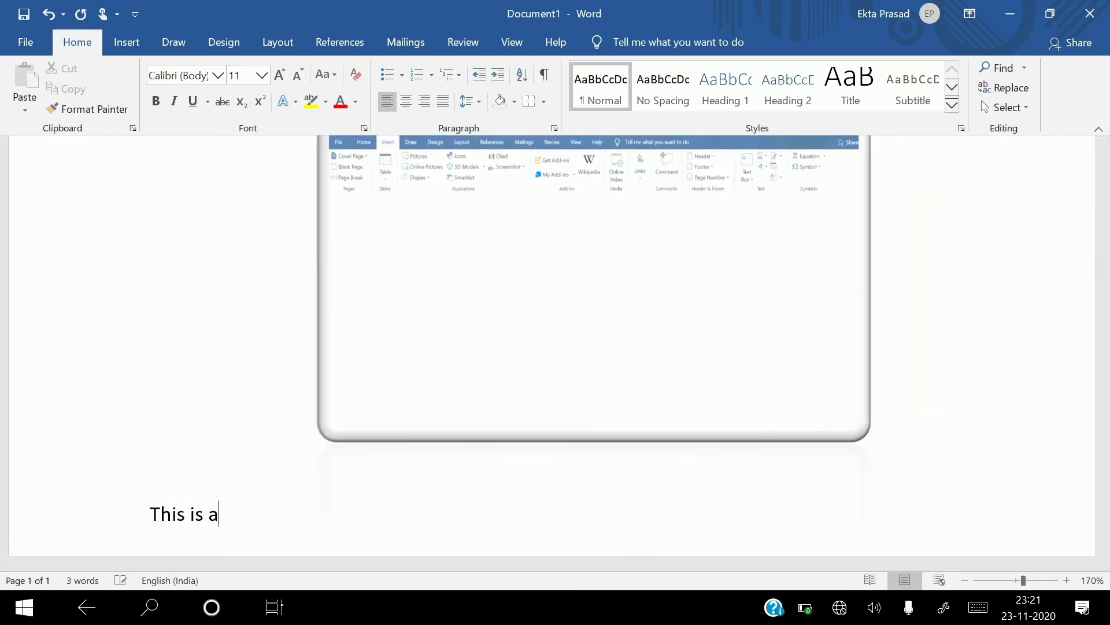
Complete the caption below the picture so it reads "This is a picture", without a full stop.
text( textbo)
key(BackSpace)
key(BackSpace)
key(BackSpace)
key(BackSpace)
key(BackSpace)
text(picture.p)
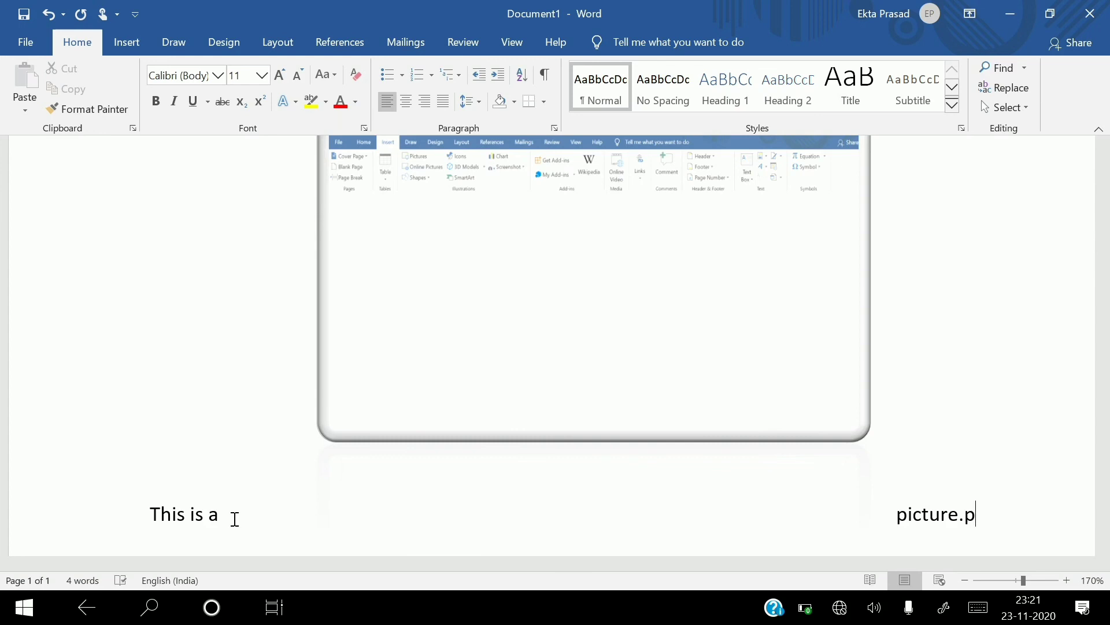
key(BackSpace)
key(BackSpace)
text(.)
key(BackSpace)
Enter the sample text "jjh" on the line beside the upper part of the picture.
scroll(278, 485, up, 1)
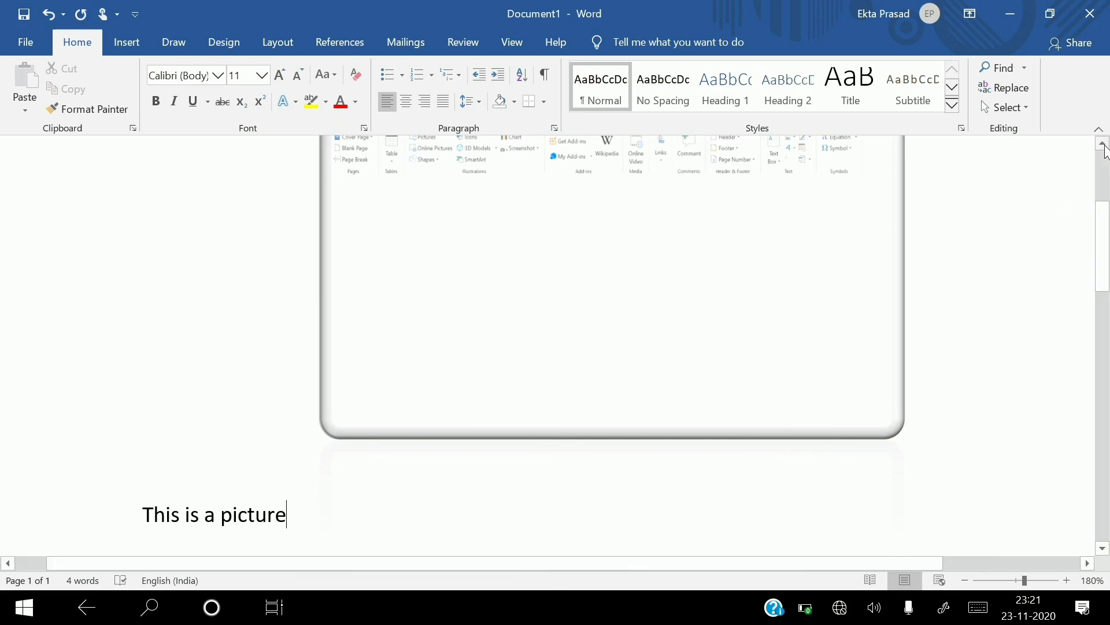
click(1105, 147)
scroll(1104, 148, down, 5)
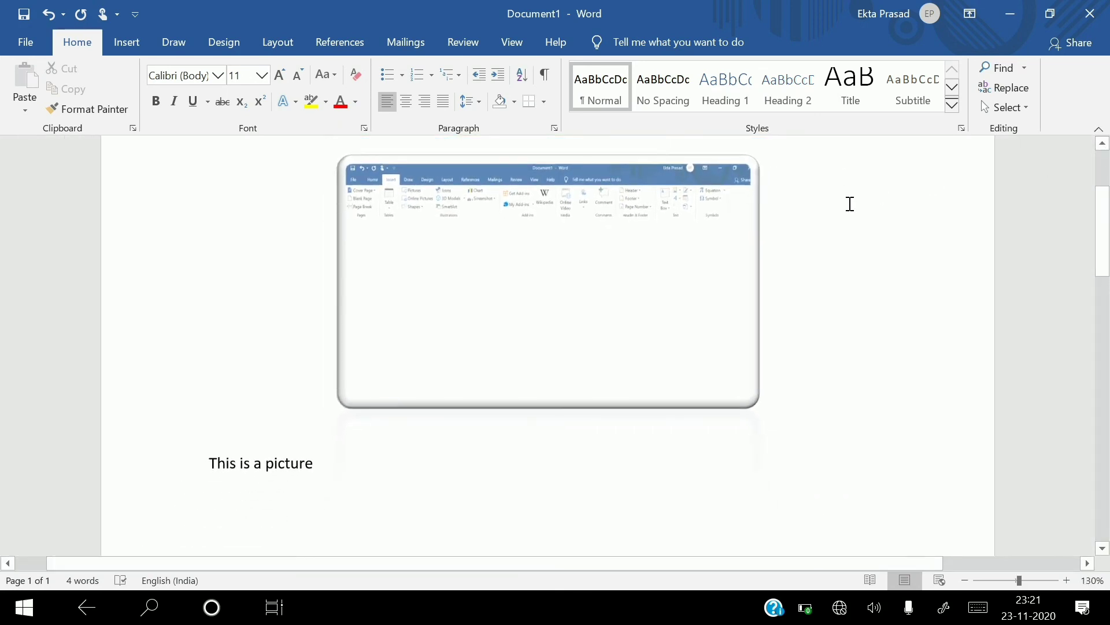
click(546, 347)
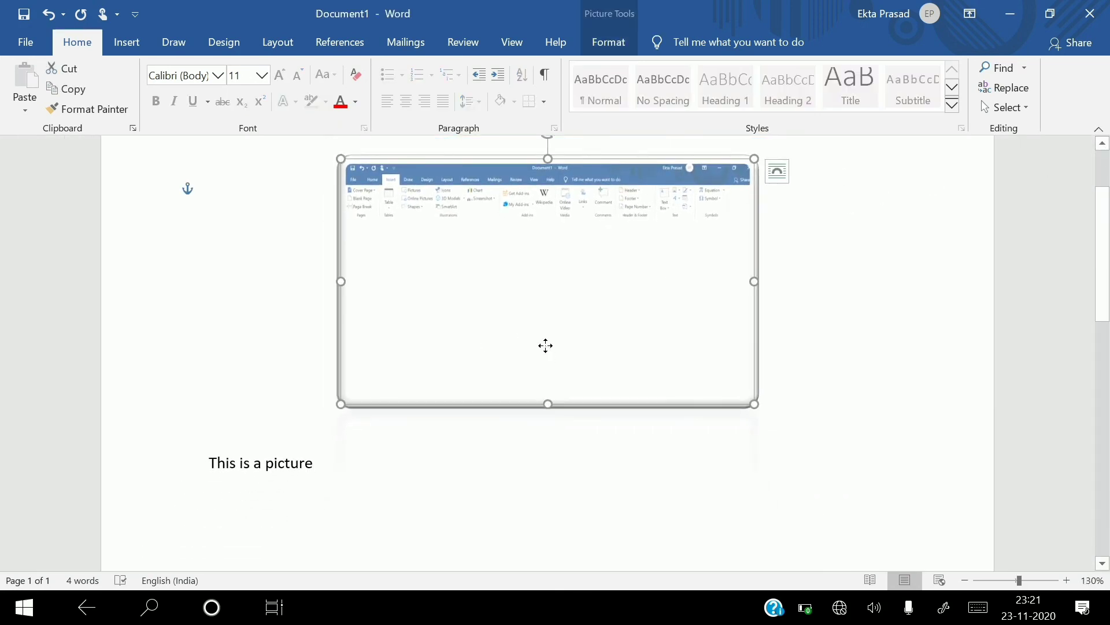
text(jjh)
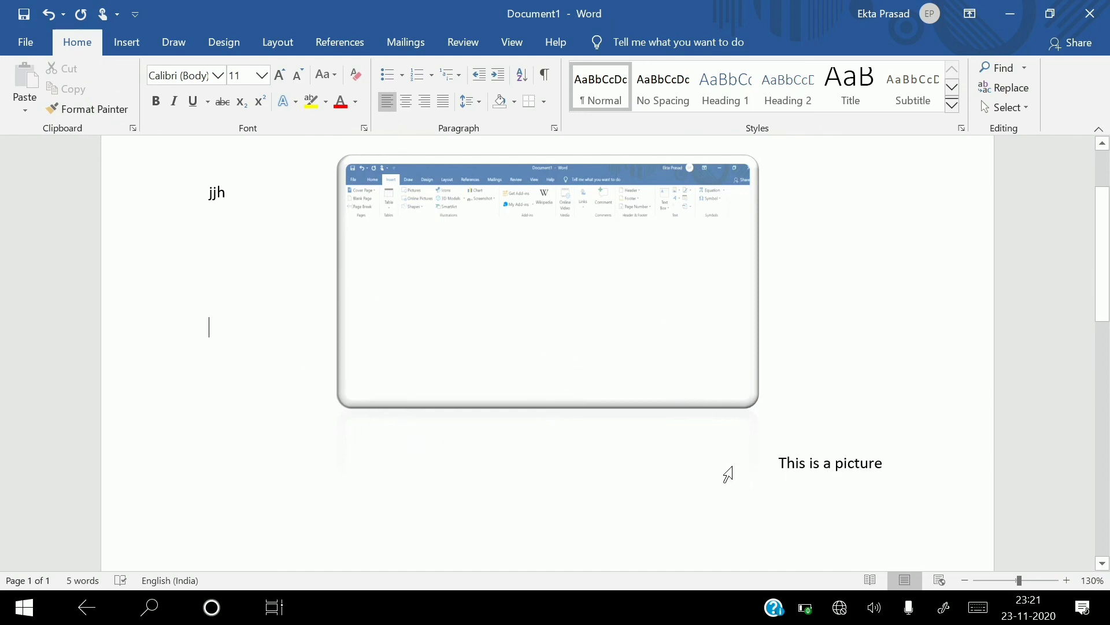
Draw a text box about 4.3 cm wide and 0.8 cm high just below the picture and enter "This is a picture." in it.
click(577, 308)
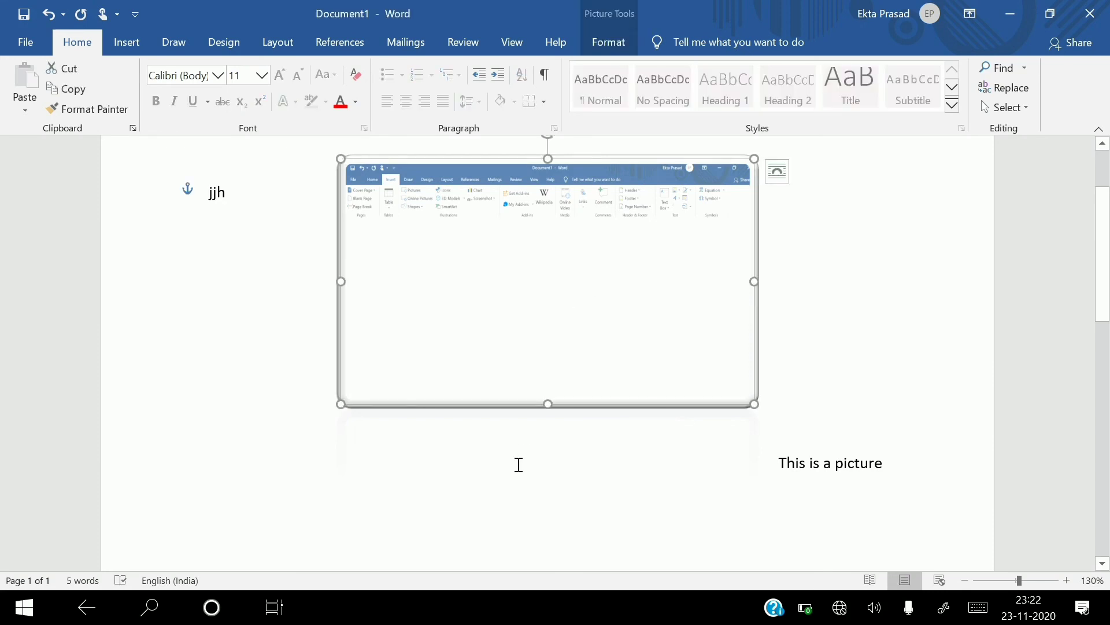
click(518, 464)
click(123, 48)
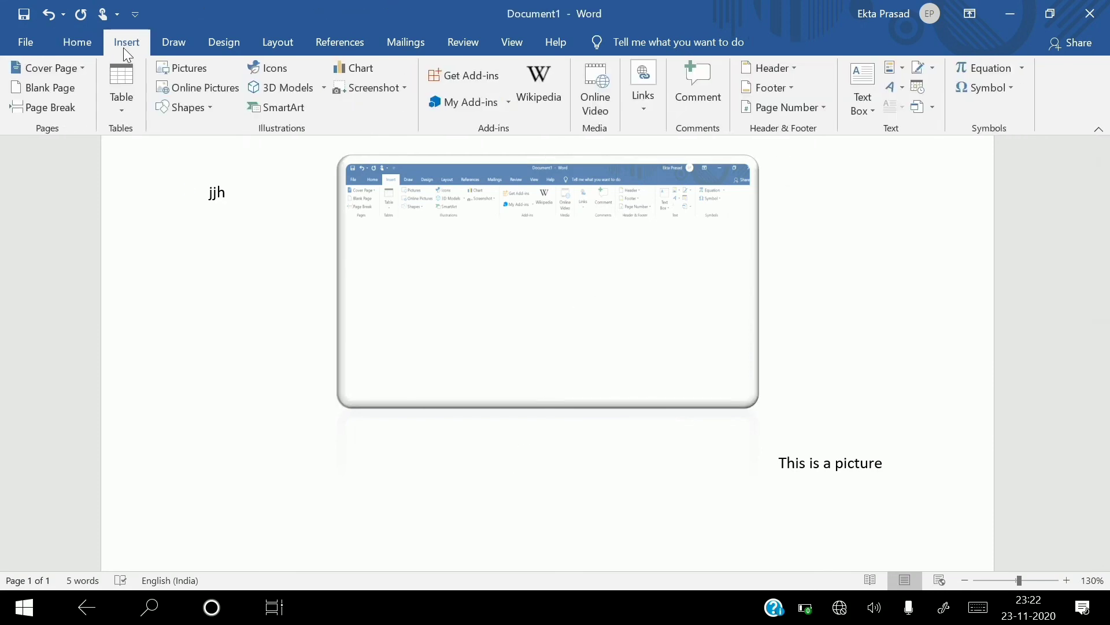
click(878, 84)
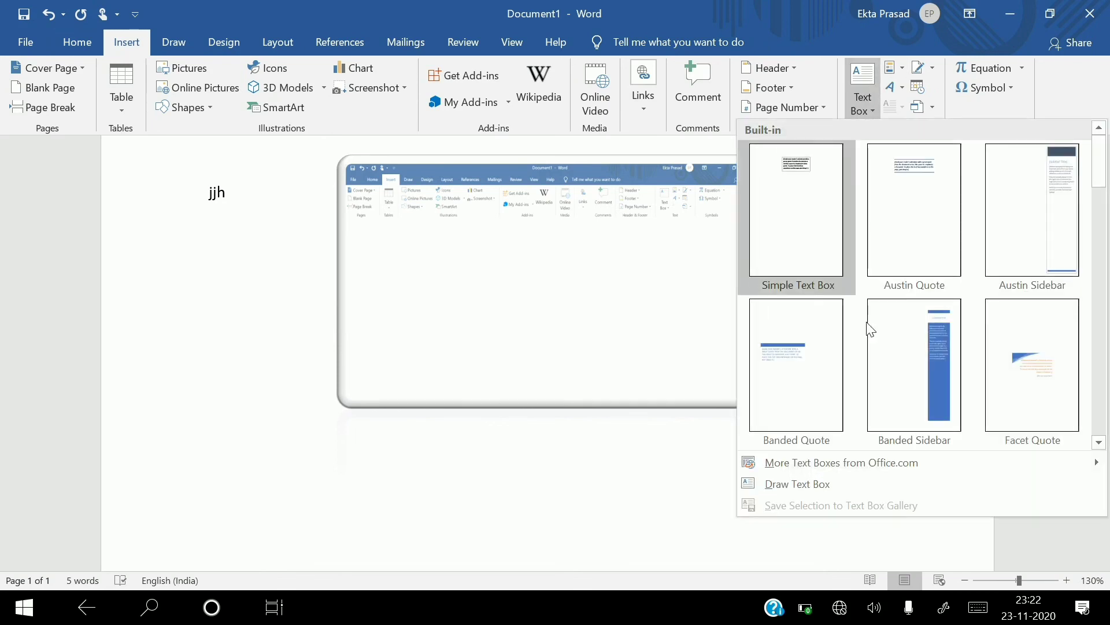
click(796, 487)
drag(473, 417, 658, 450)
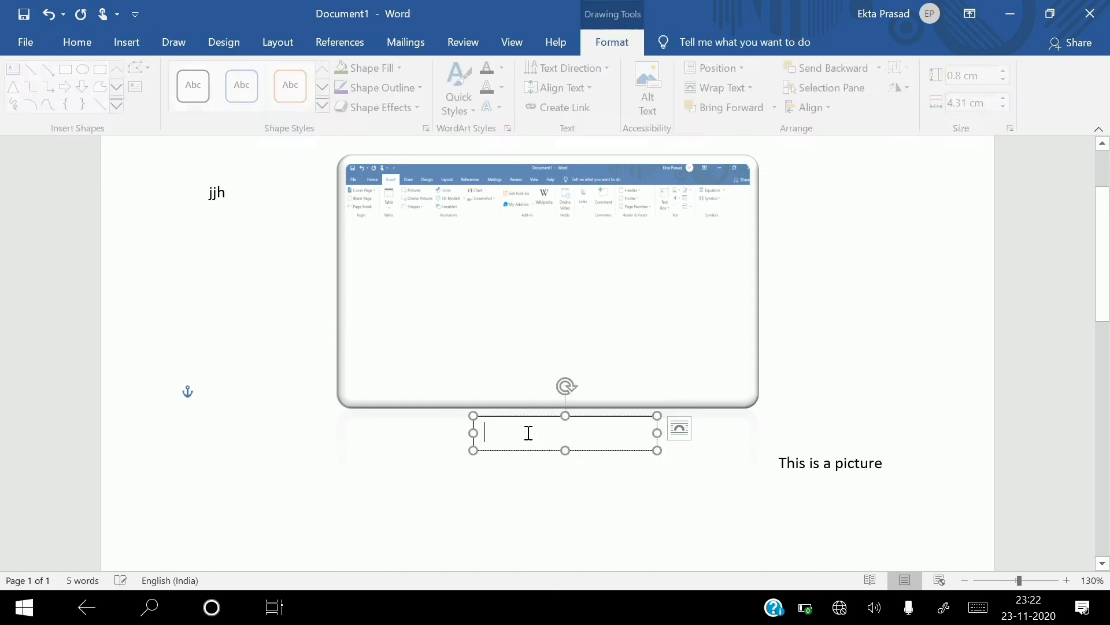
text(This )
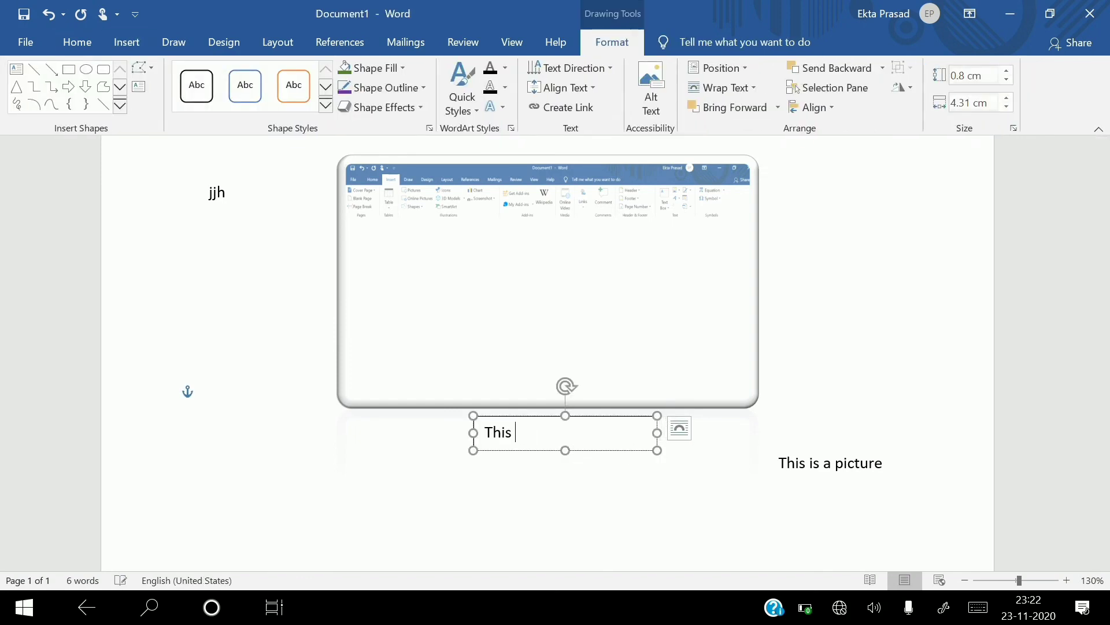
text(is a picture.)
triple_click(570, 471)
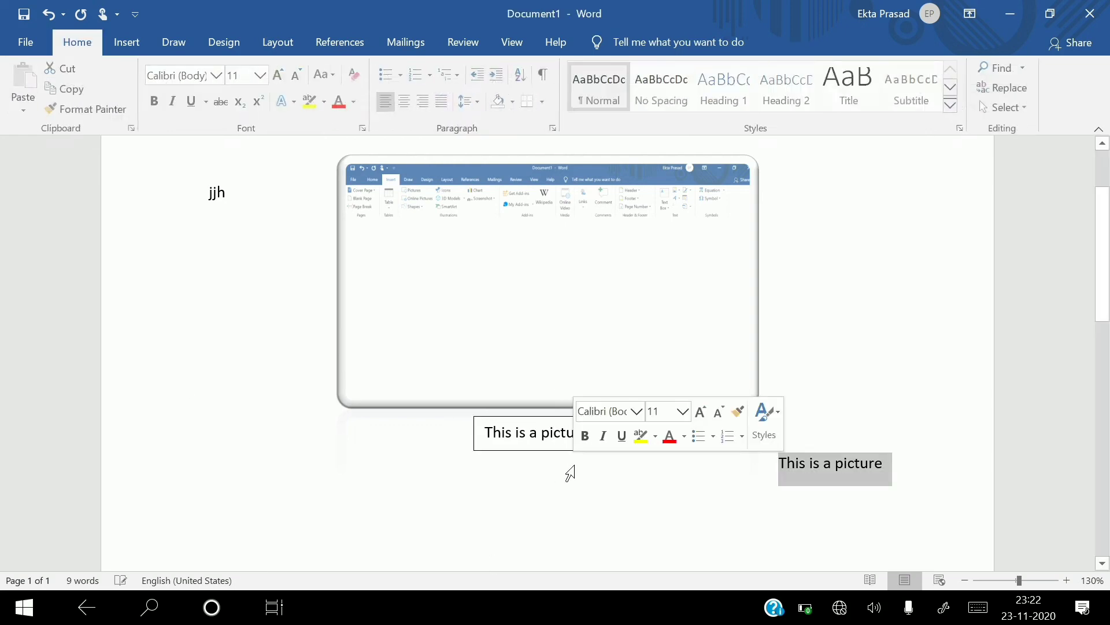
Move the caption text box onto the middle of the picture and back down so it overlaps the picture's lower edge, roughly centred.
click(537, 430)
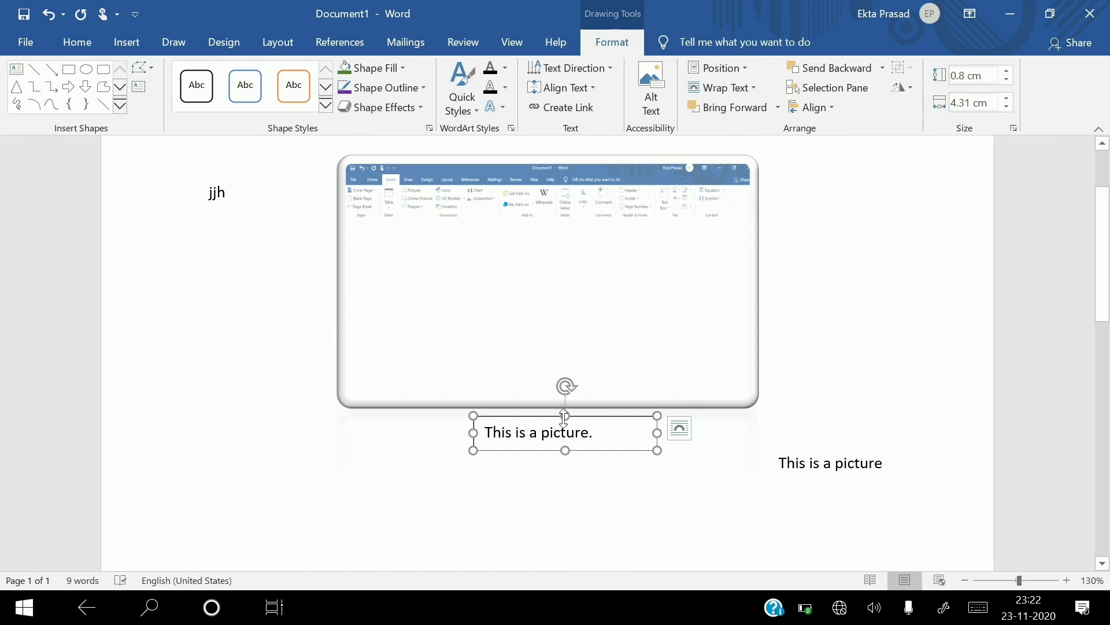
drag(569, 443, 519, 267)
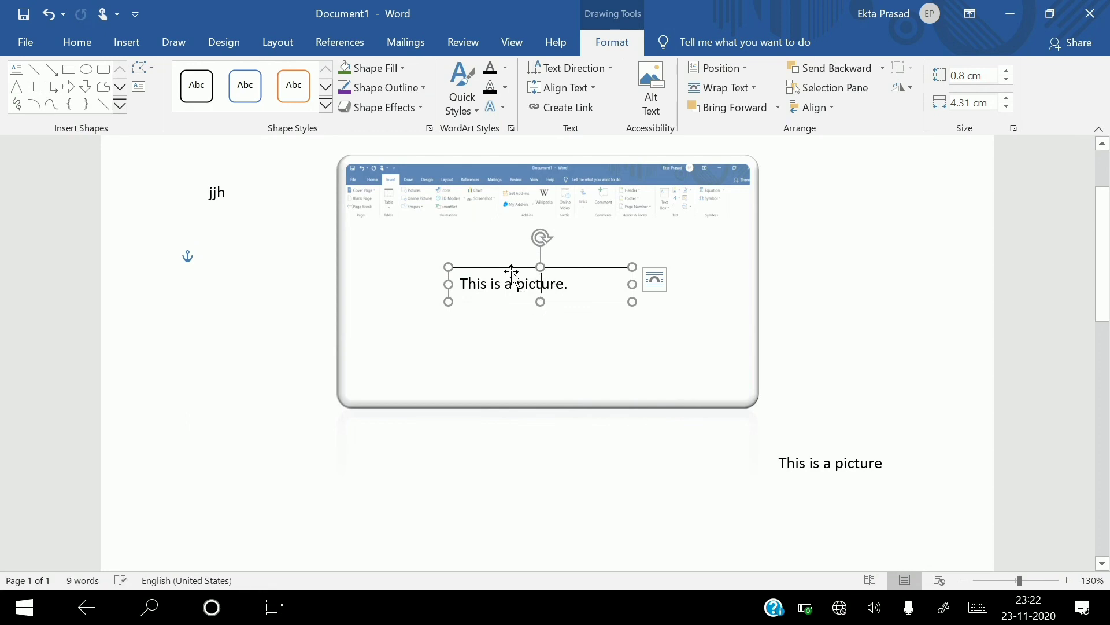
drag(514, 270, 523, 404)
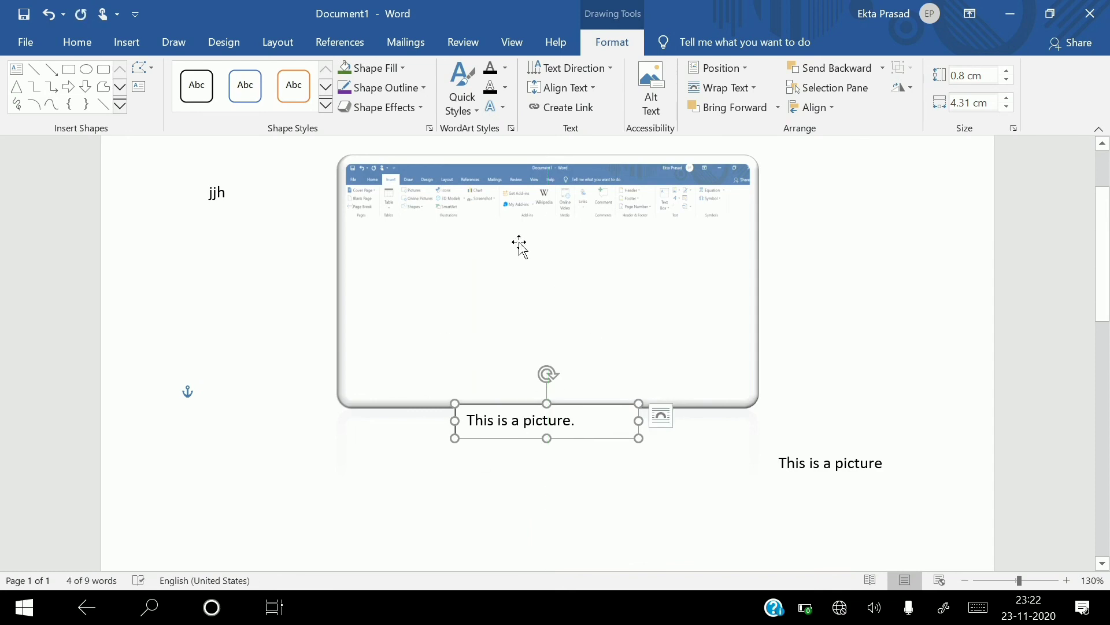